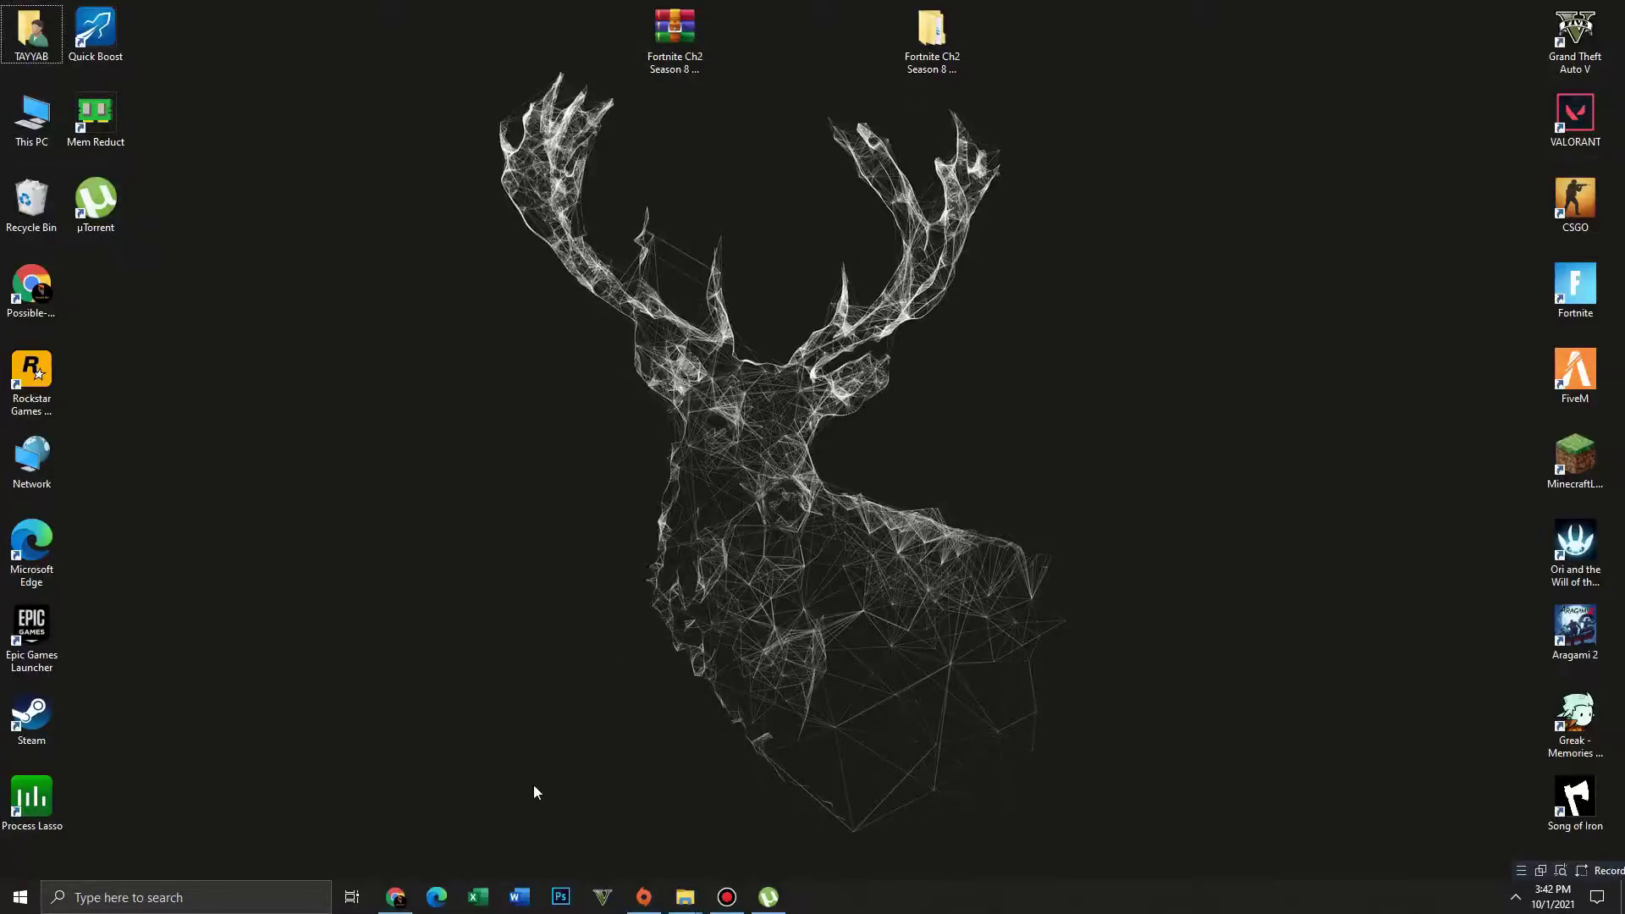
- Bring Chrome forward and open the Link 1 Fortnite crash-fix post from possiblenow.xyz in a new tab
click(396, 902)
scroll(323, 620, up, 1)
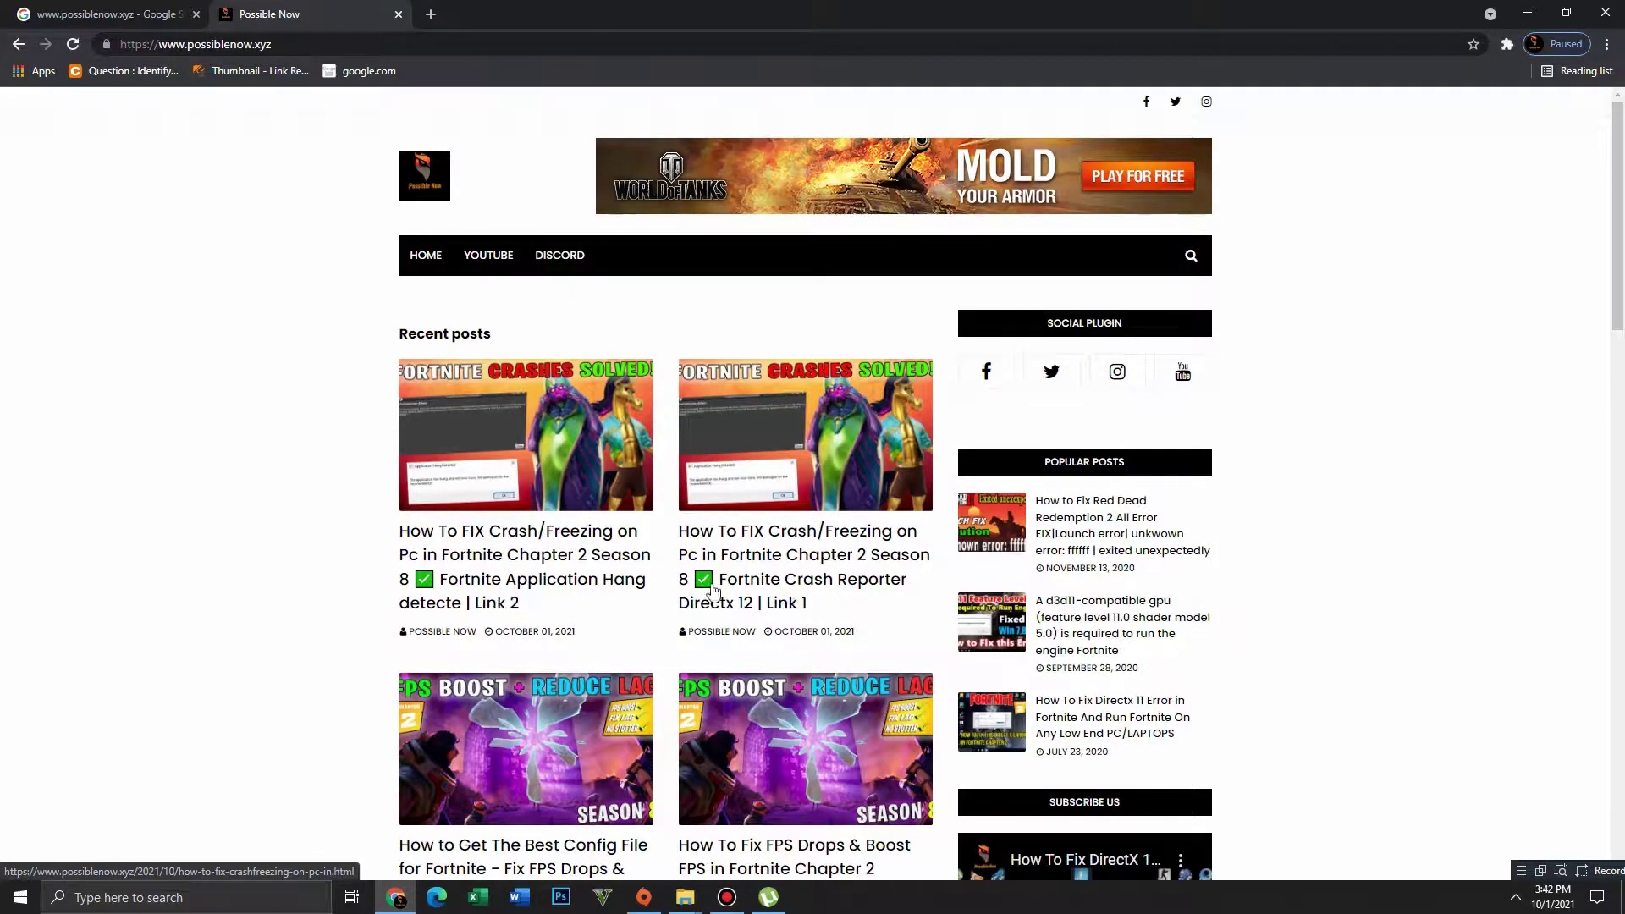
scroll(525, 584, down, 8)
scroll(536, 568, down, 4)
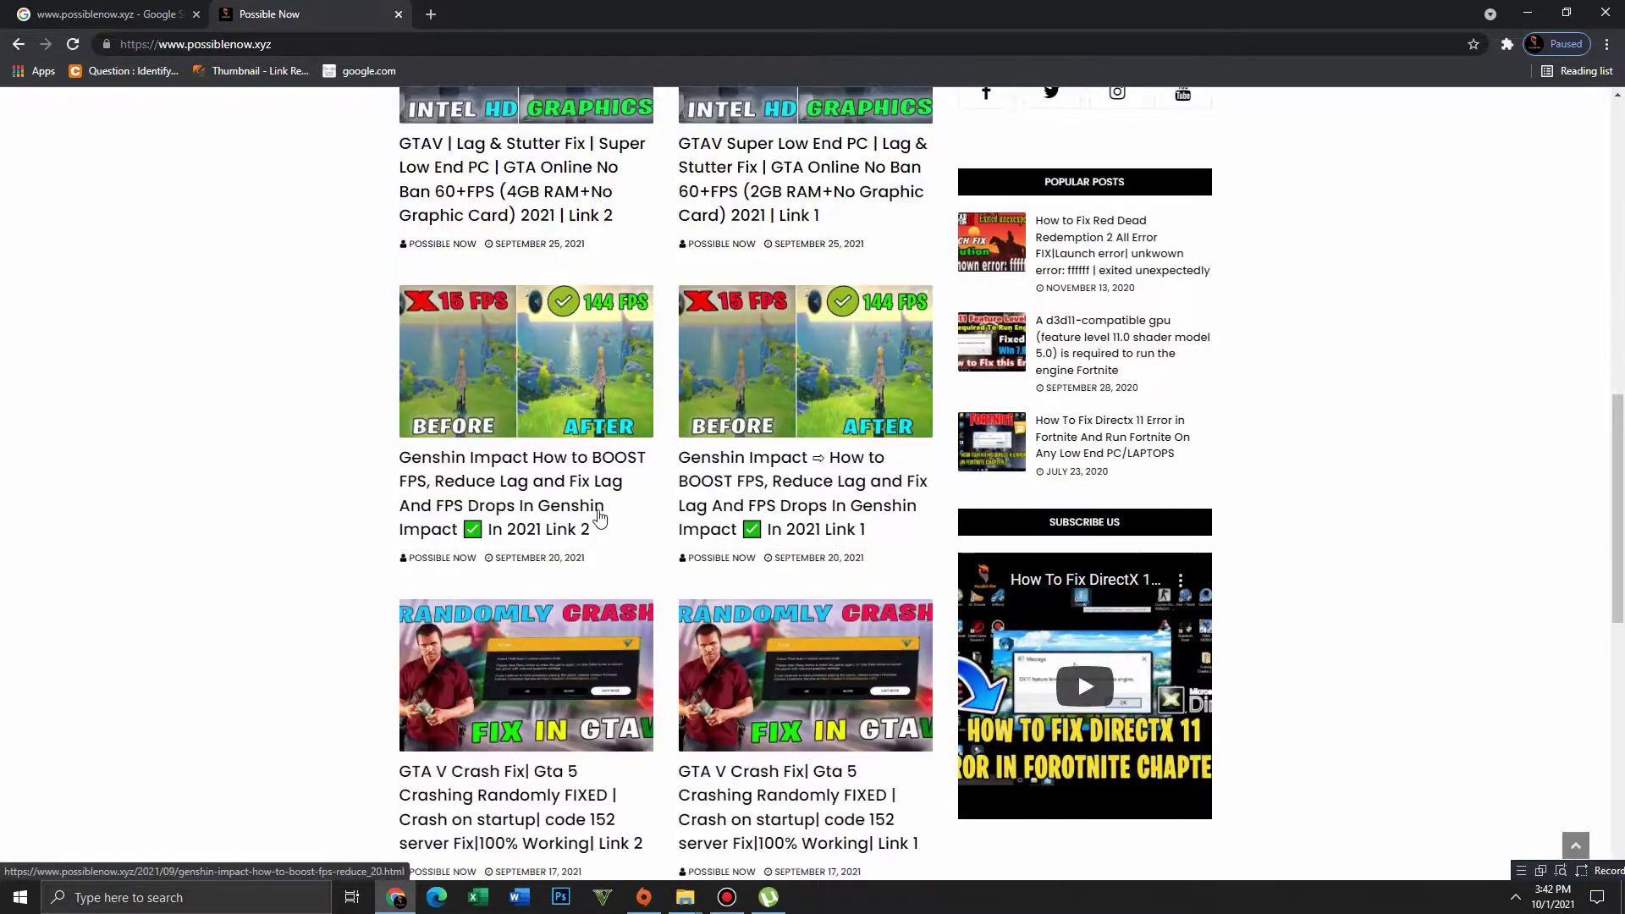
scroll(652, 567, down, 5)
scroll(651, 567, down, 1)
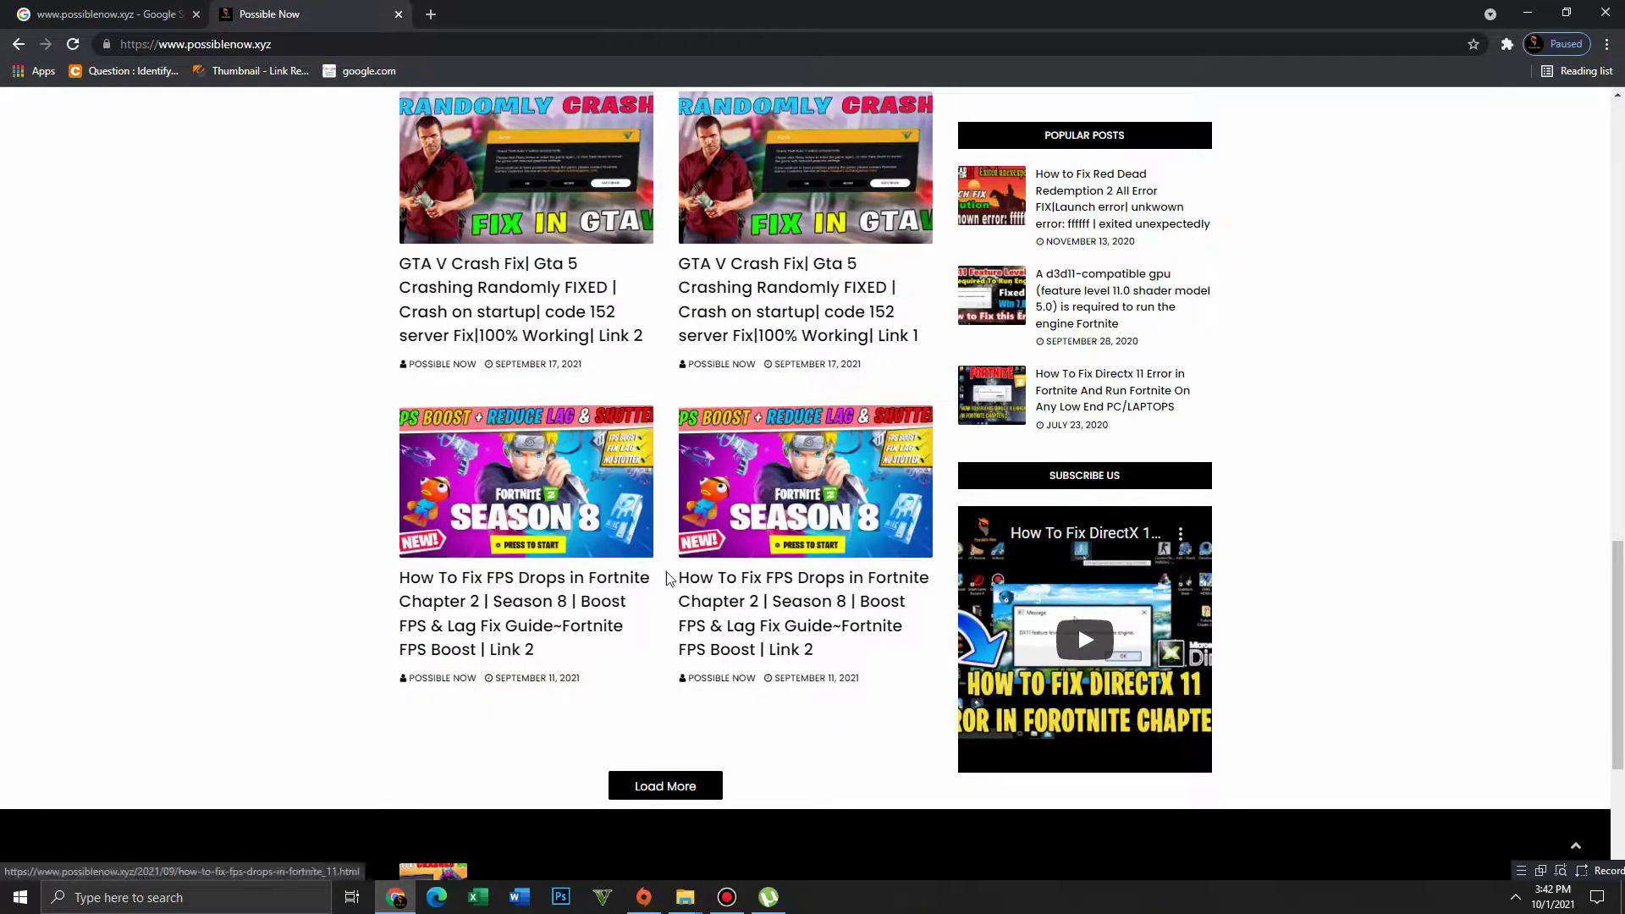
scroll(613, 524, up, 15)
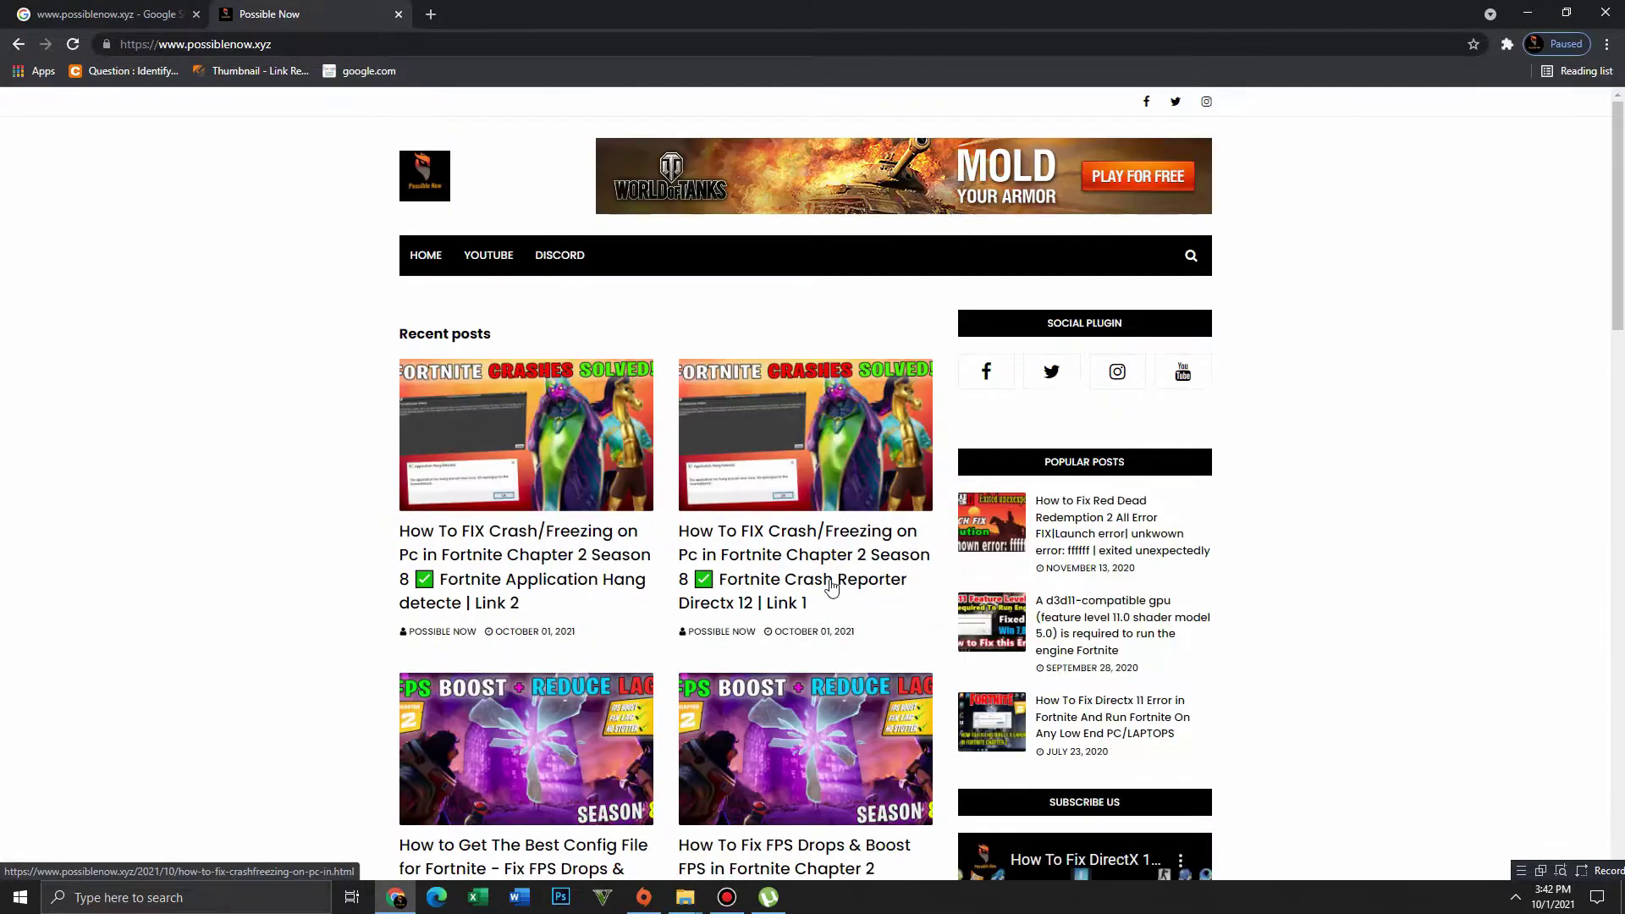
right_click(783, 550)
click(817, 567)
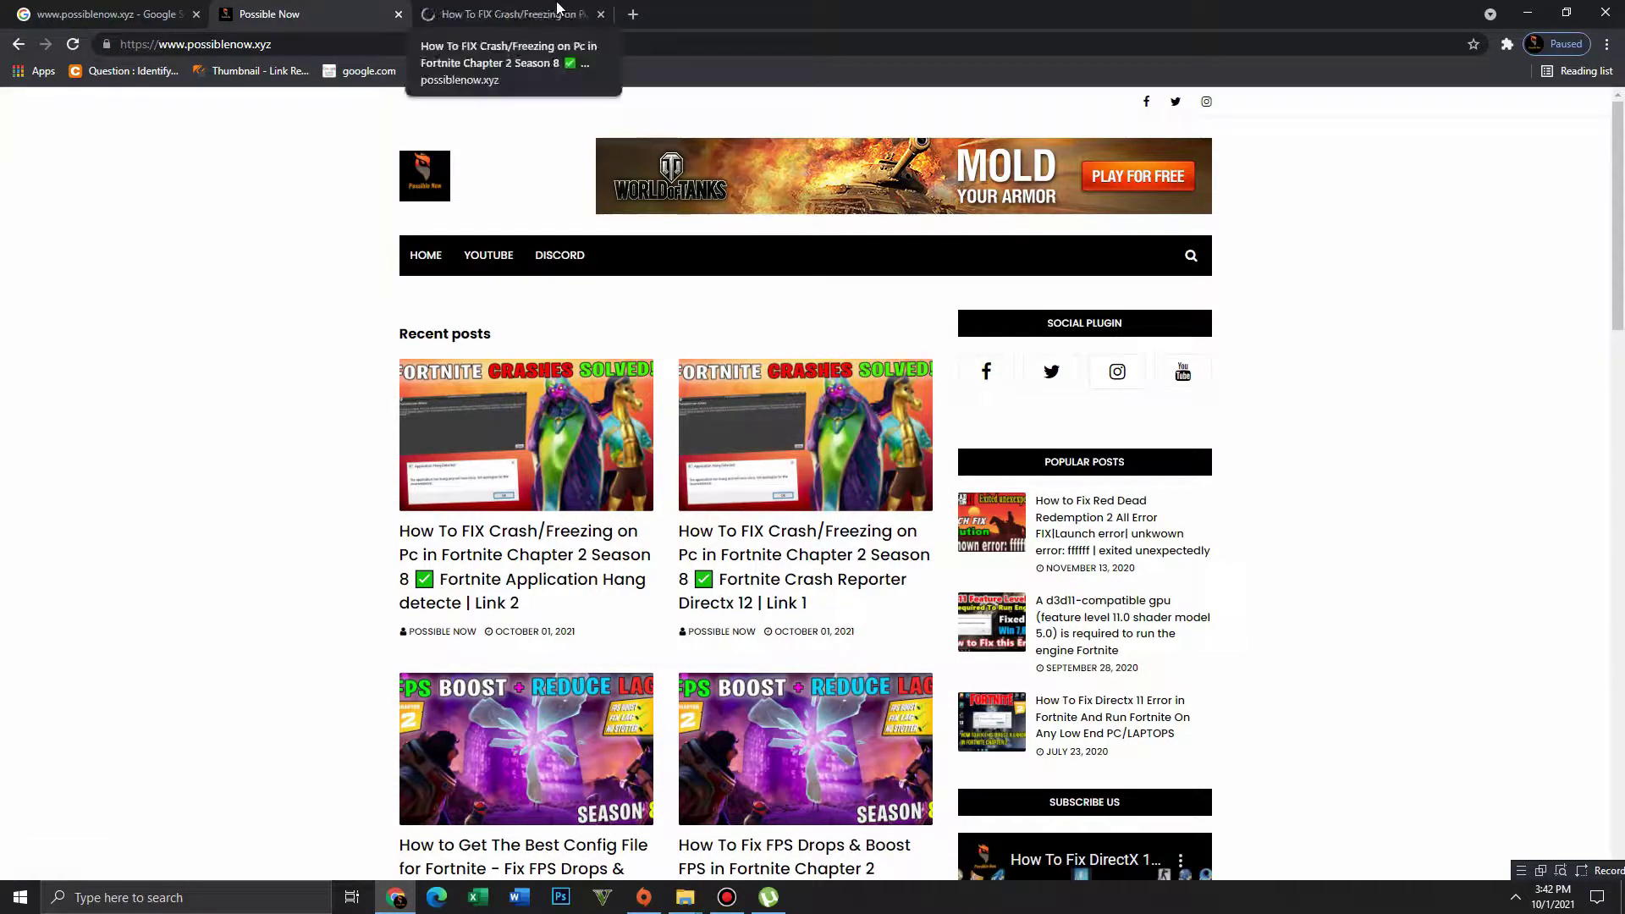
- On the crash-fix post, subscribe to the channel on YouTube, then follow the post's DOWNLOAD link
click(550, 14)
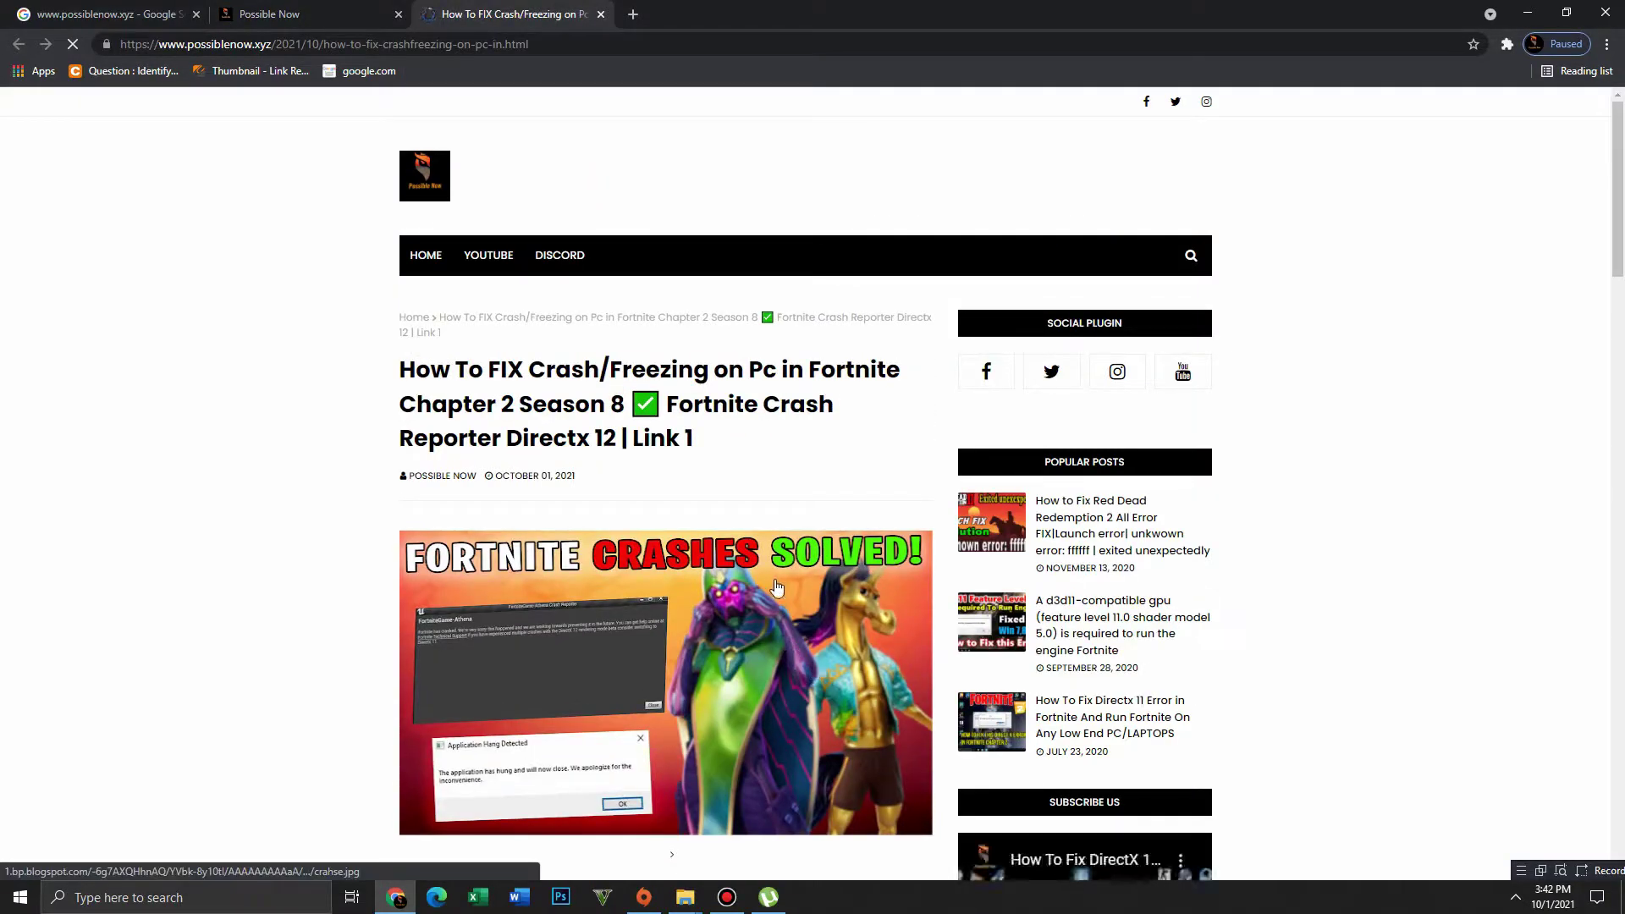
scroll(768, 576, down, 5)
scroll(768, 576, down, 6)
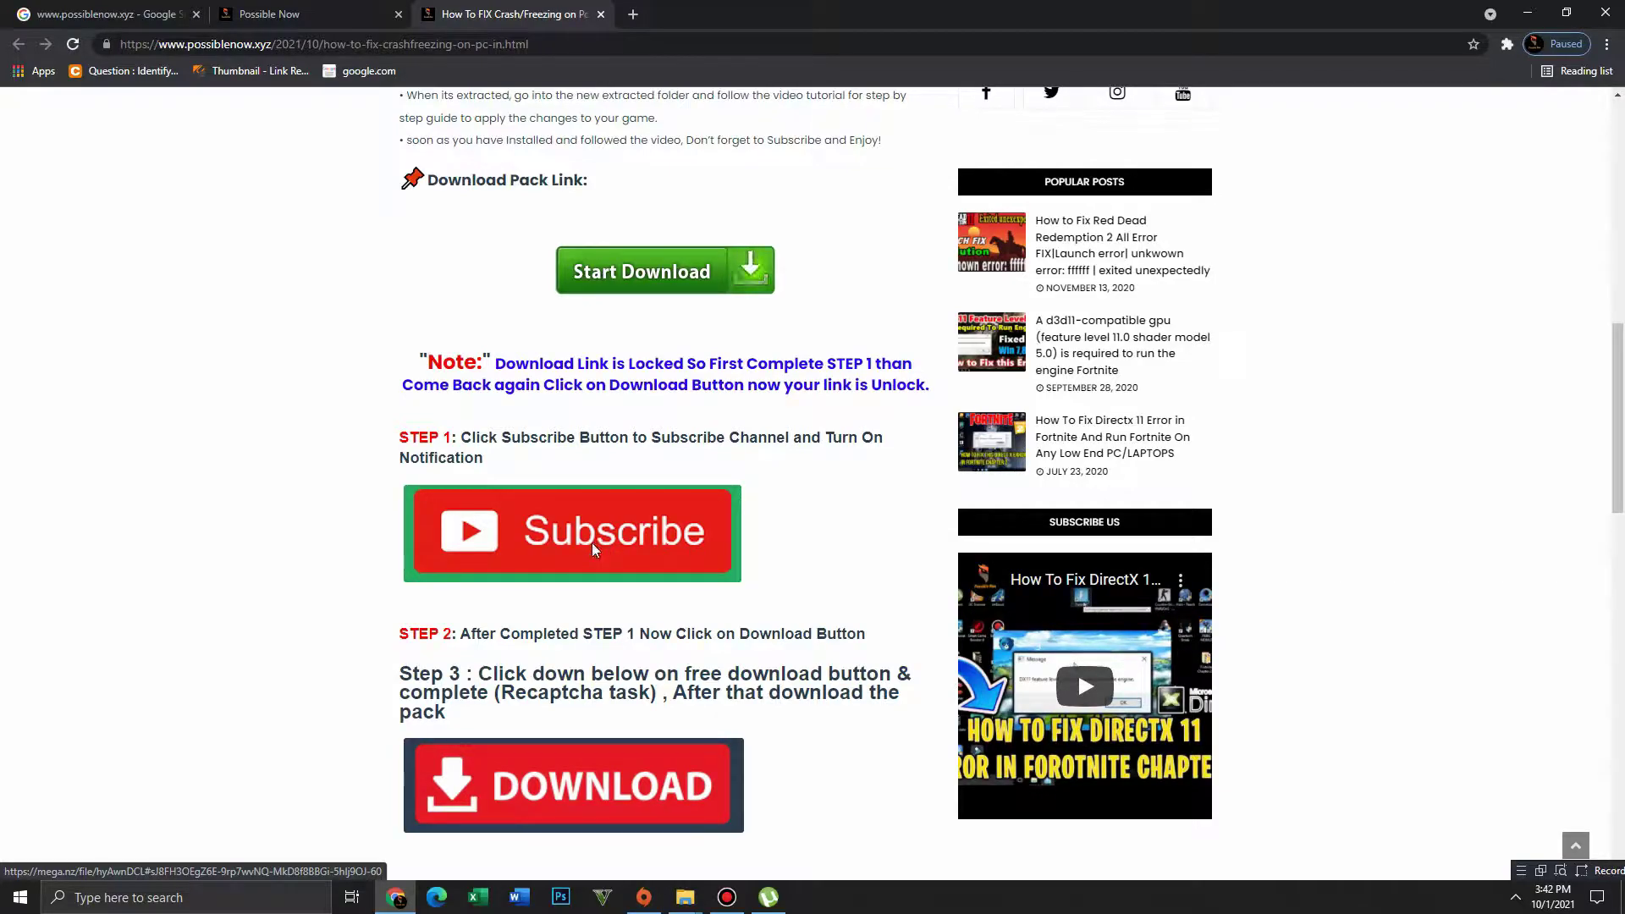
click(592, 542)
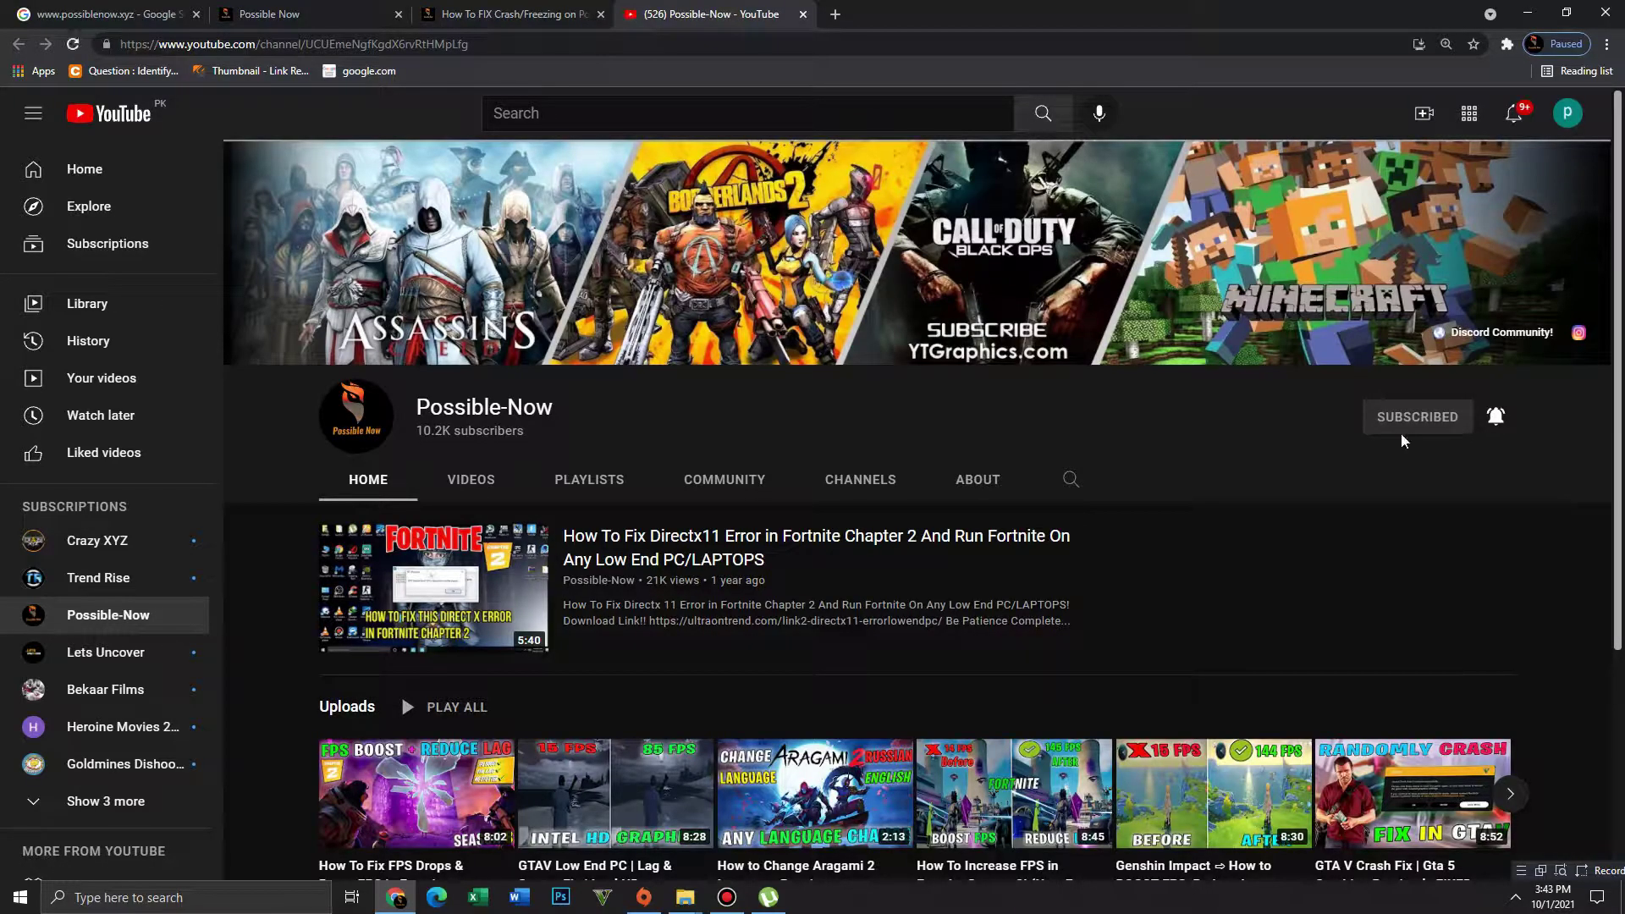
click(1237, 419)
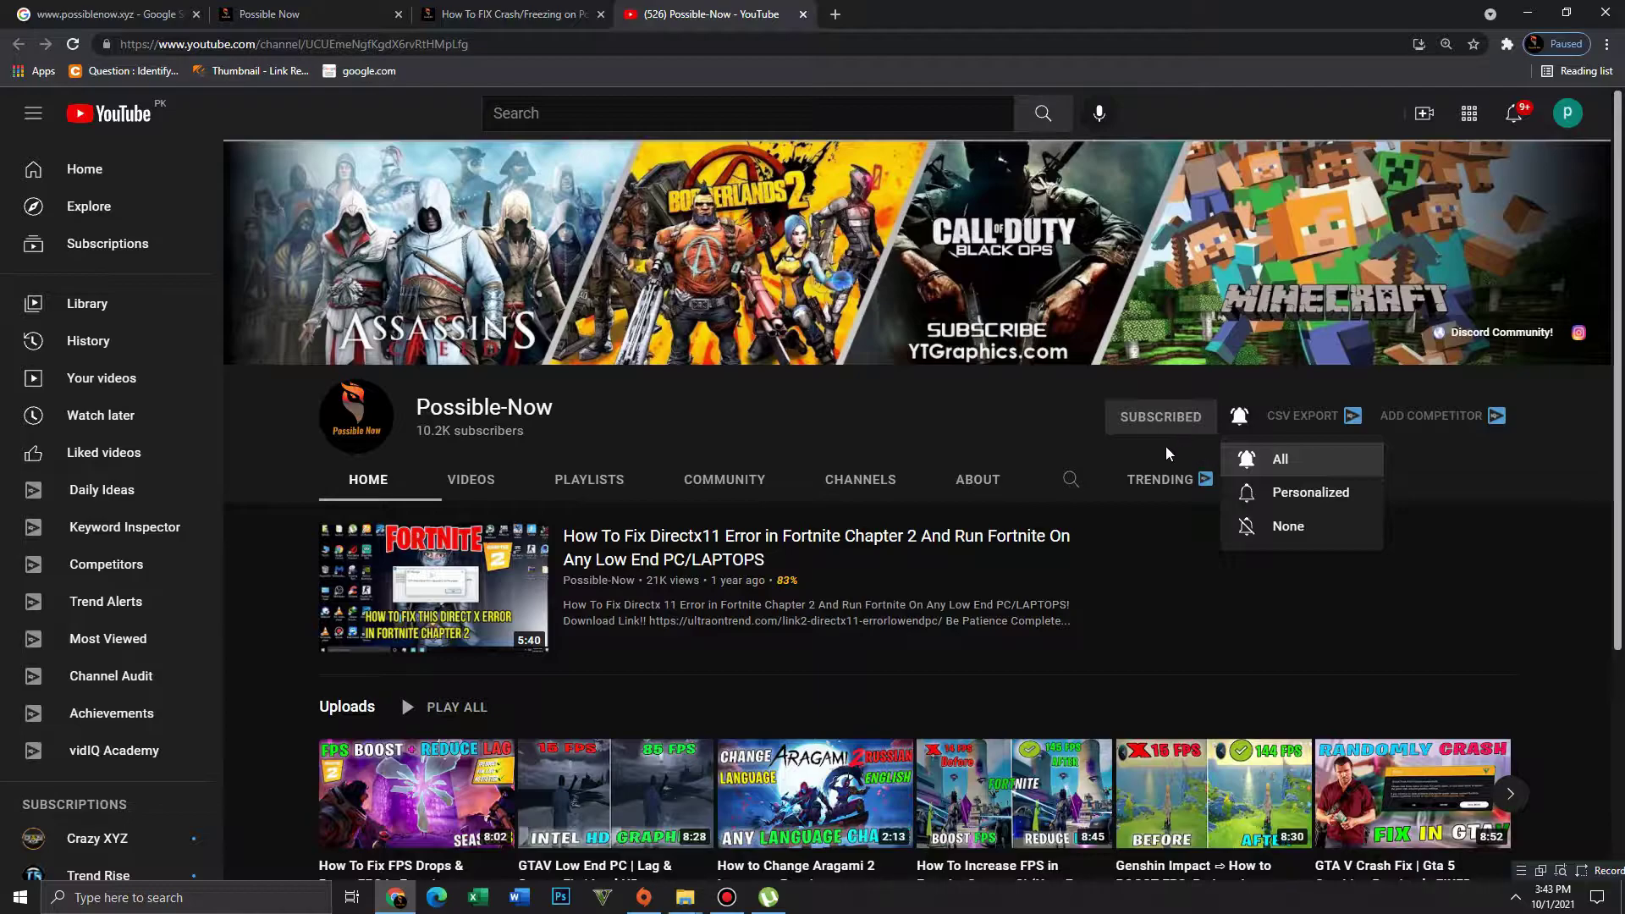
click(1053, 432)
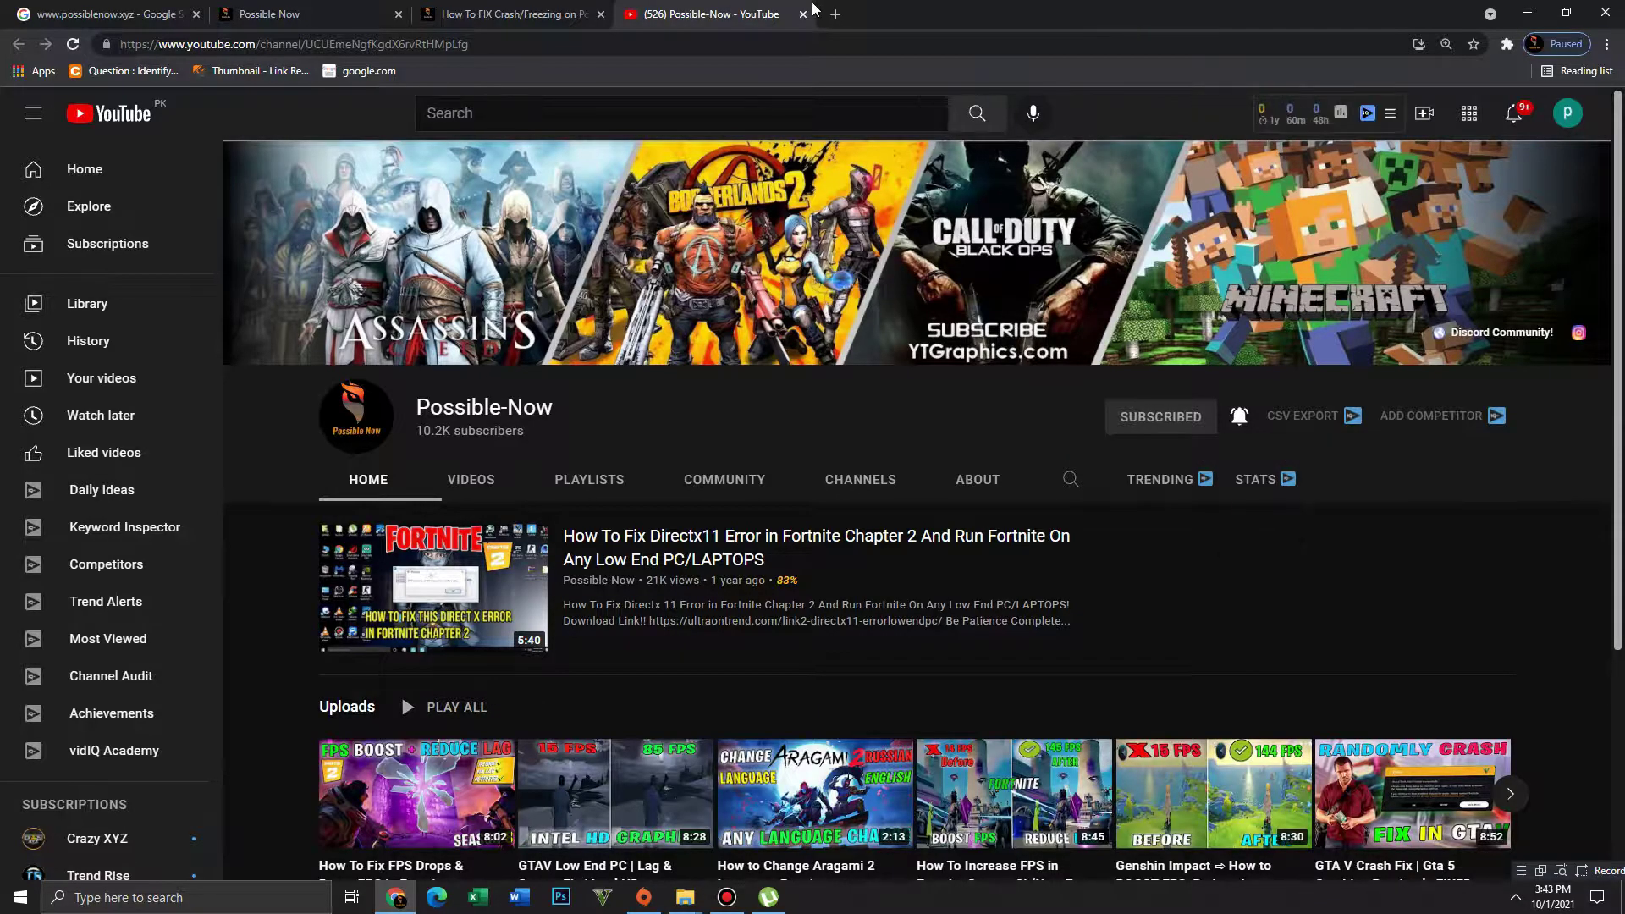
click(803, 15)
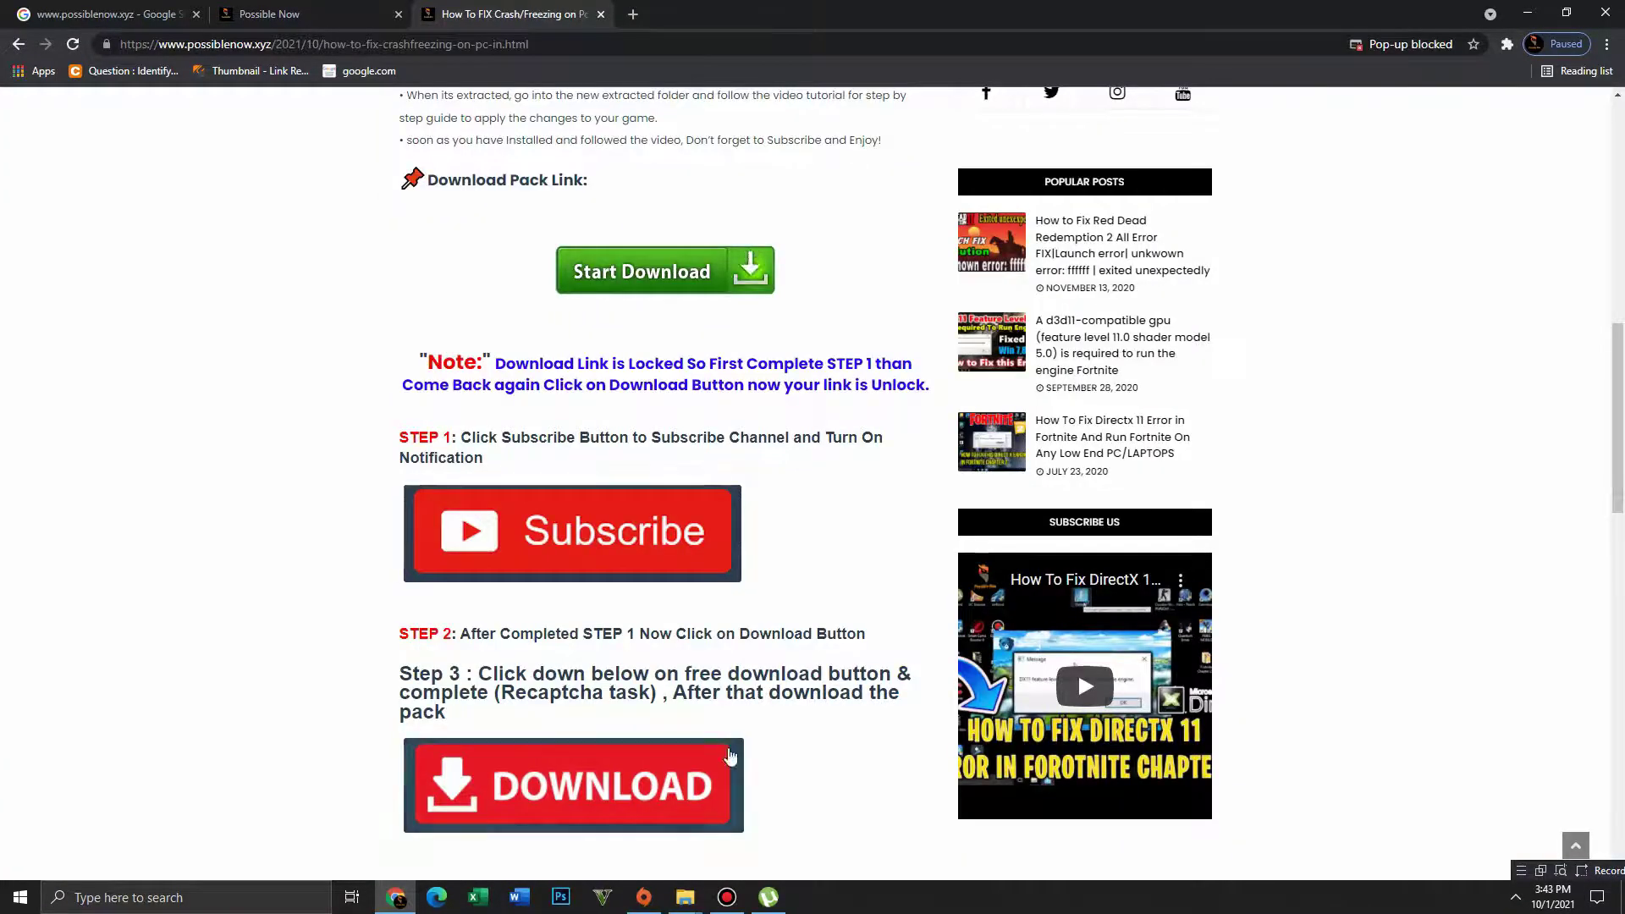
scroll(728, 711, down, 2)
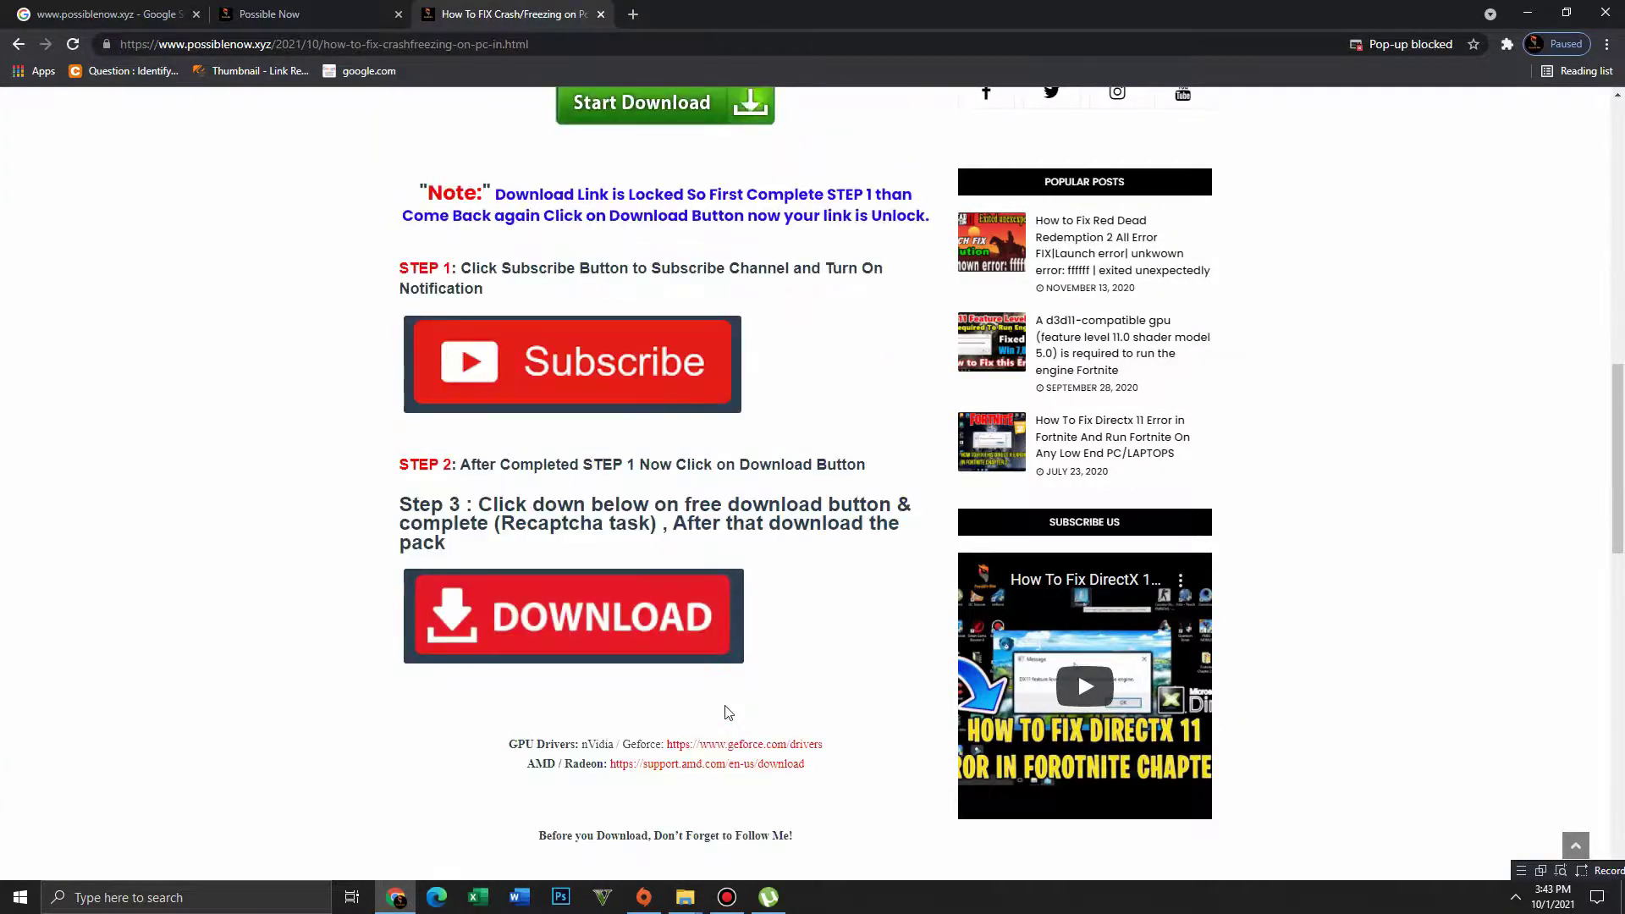
click(616, 623)
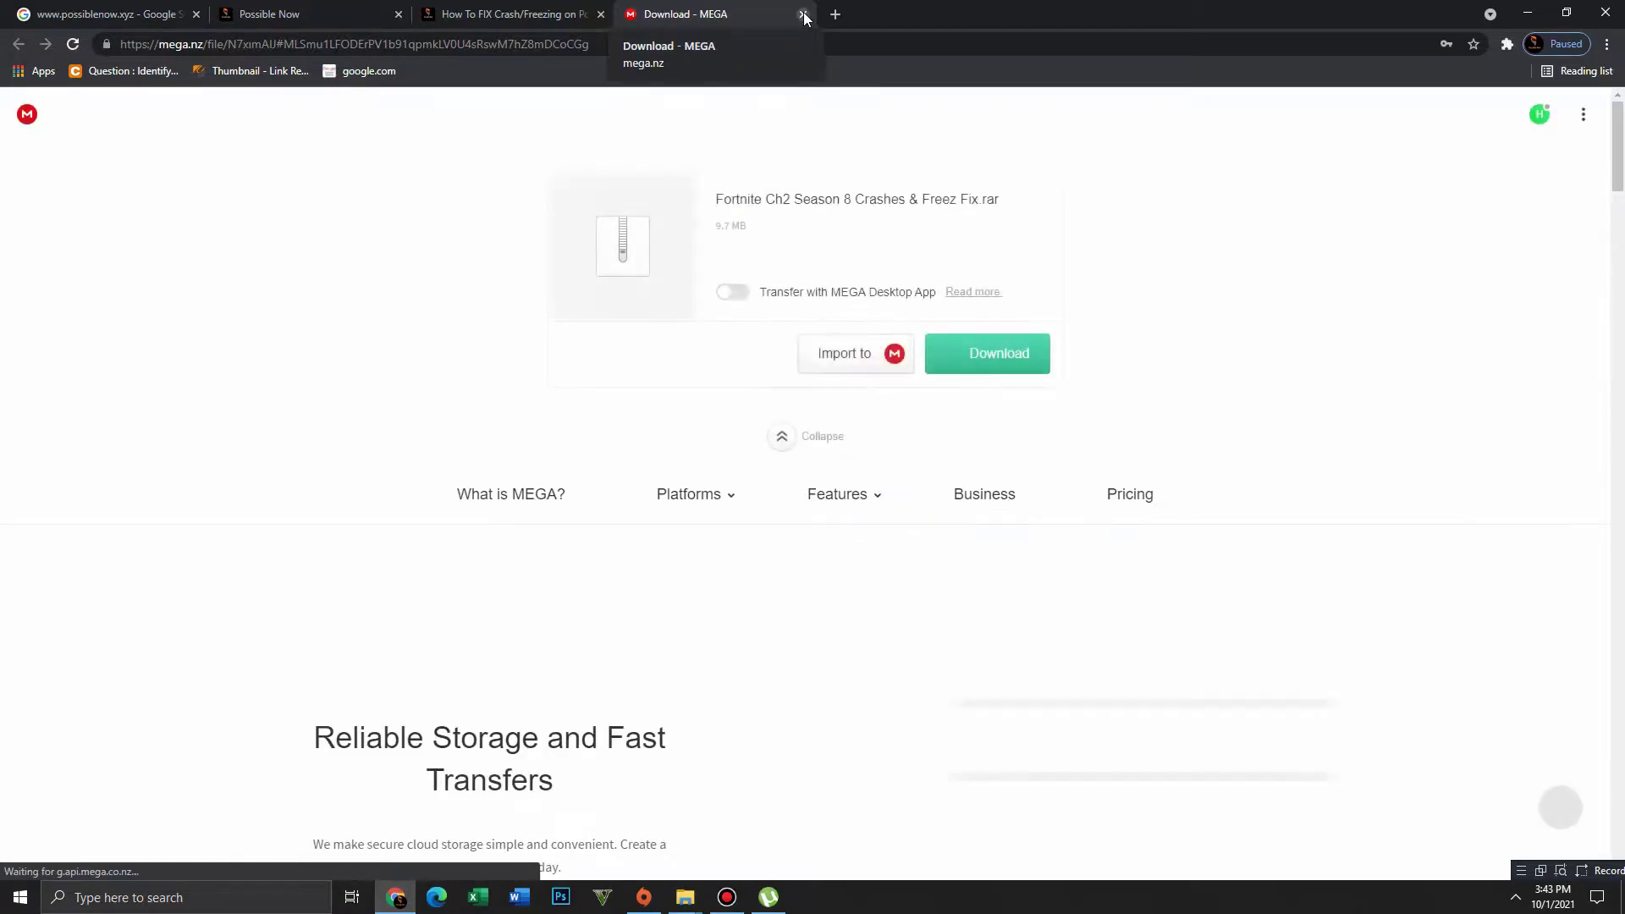
- Download the 9.7 MB Fortnite Ch2 Season 8 Crashes & Freez Fix .rar from MEGA
click(1000, 367)
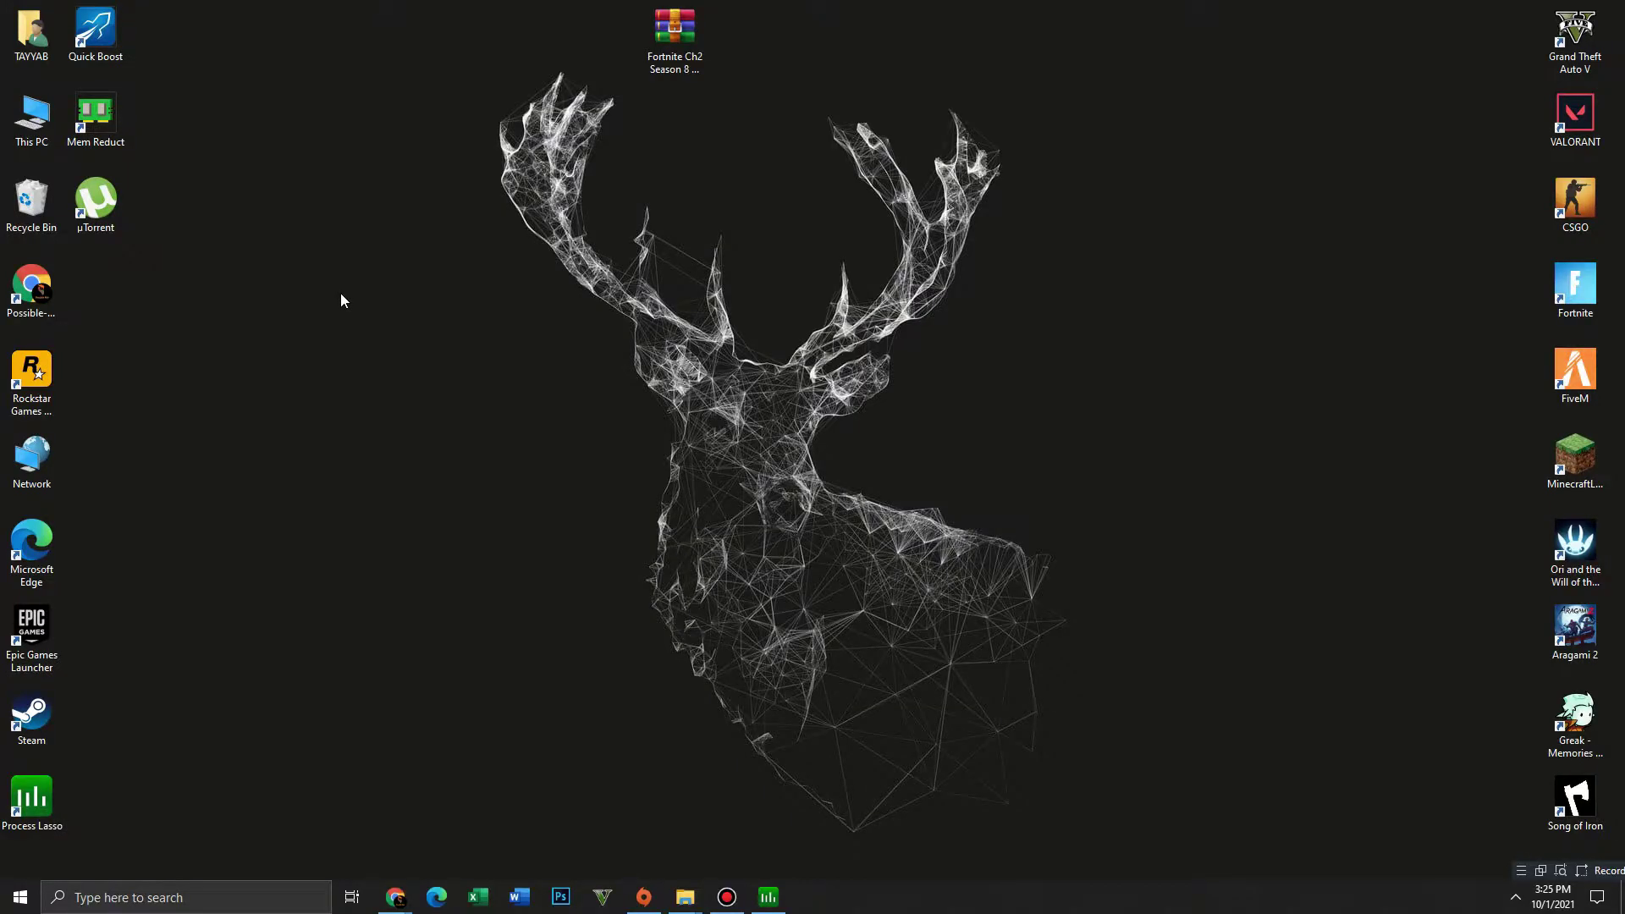
- Extract the fix .rar on the desktop, move the new folder to the top, and open it
right_click(672, 64)
click(750, 156)
drag(95, 292, 915, 59)
double_click(934, 51)
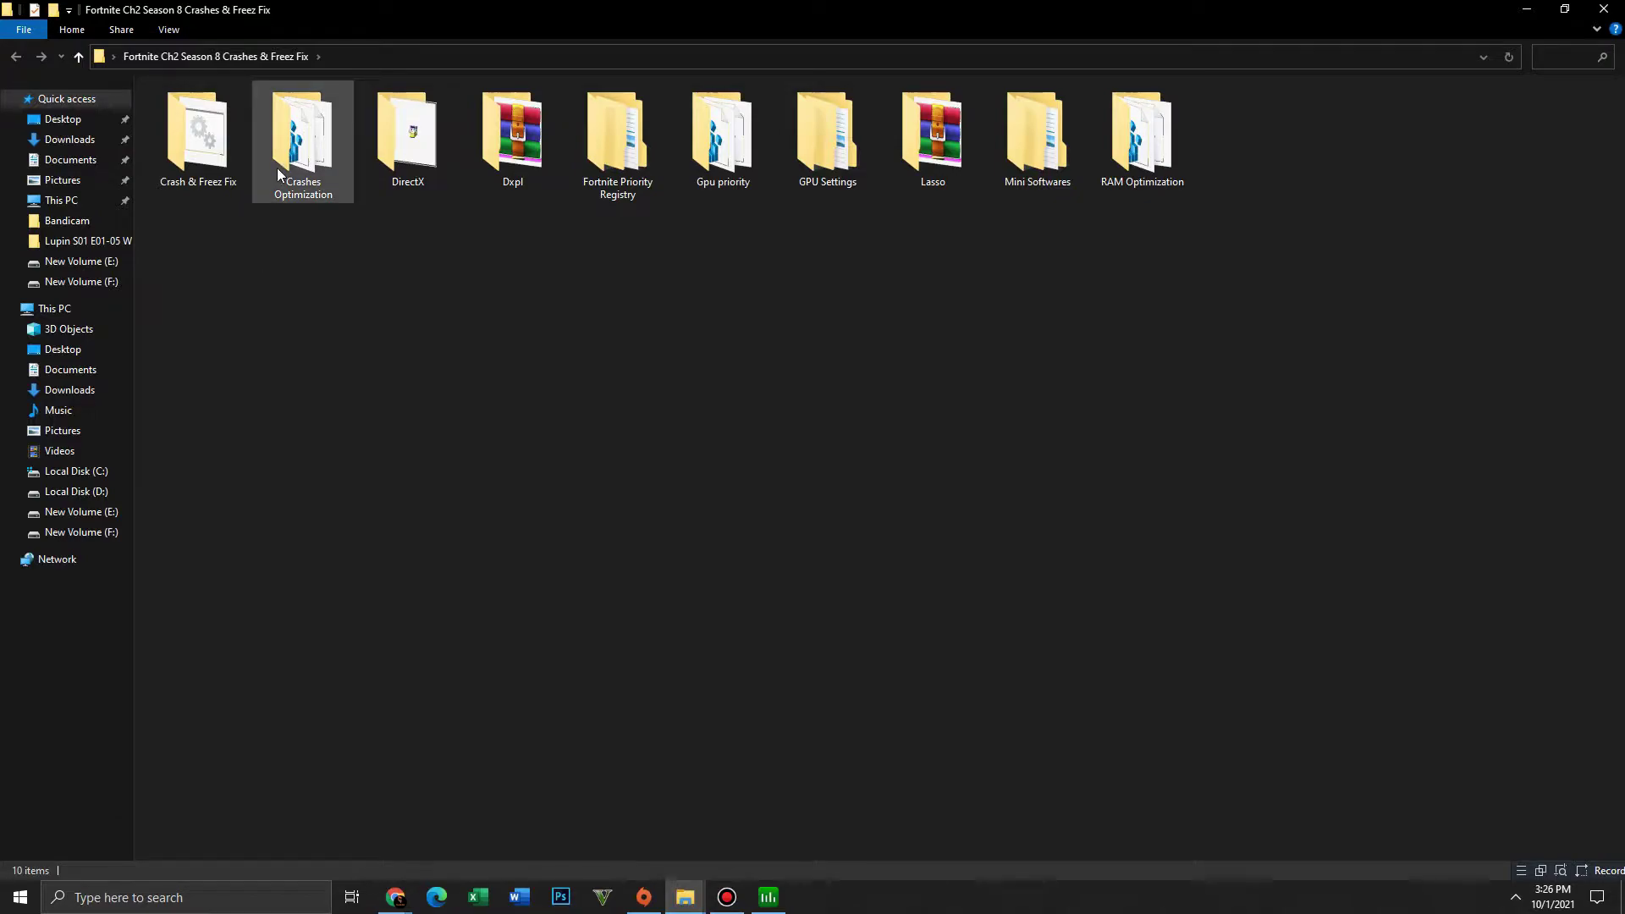
- Run Directx 12.exe, accept the licence and finish setup, then return to the fix folder
double_click(420, 162)
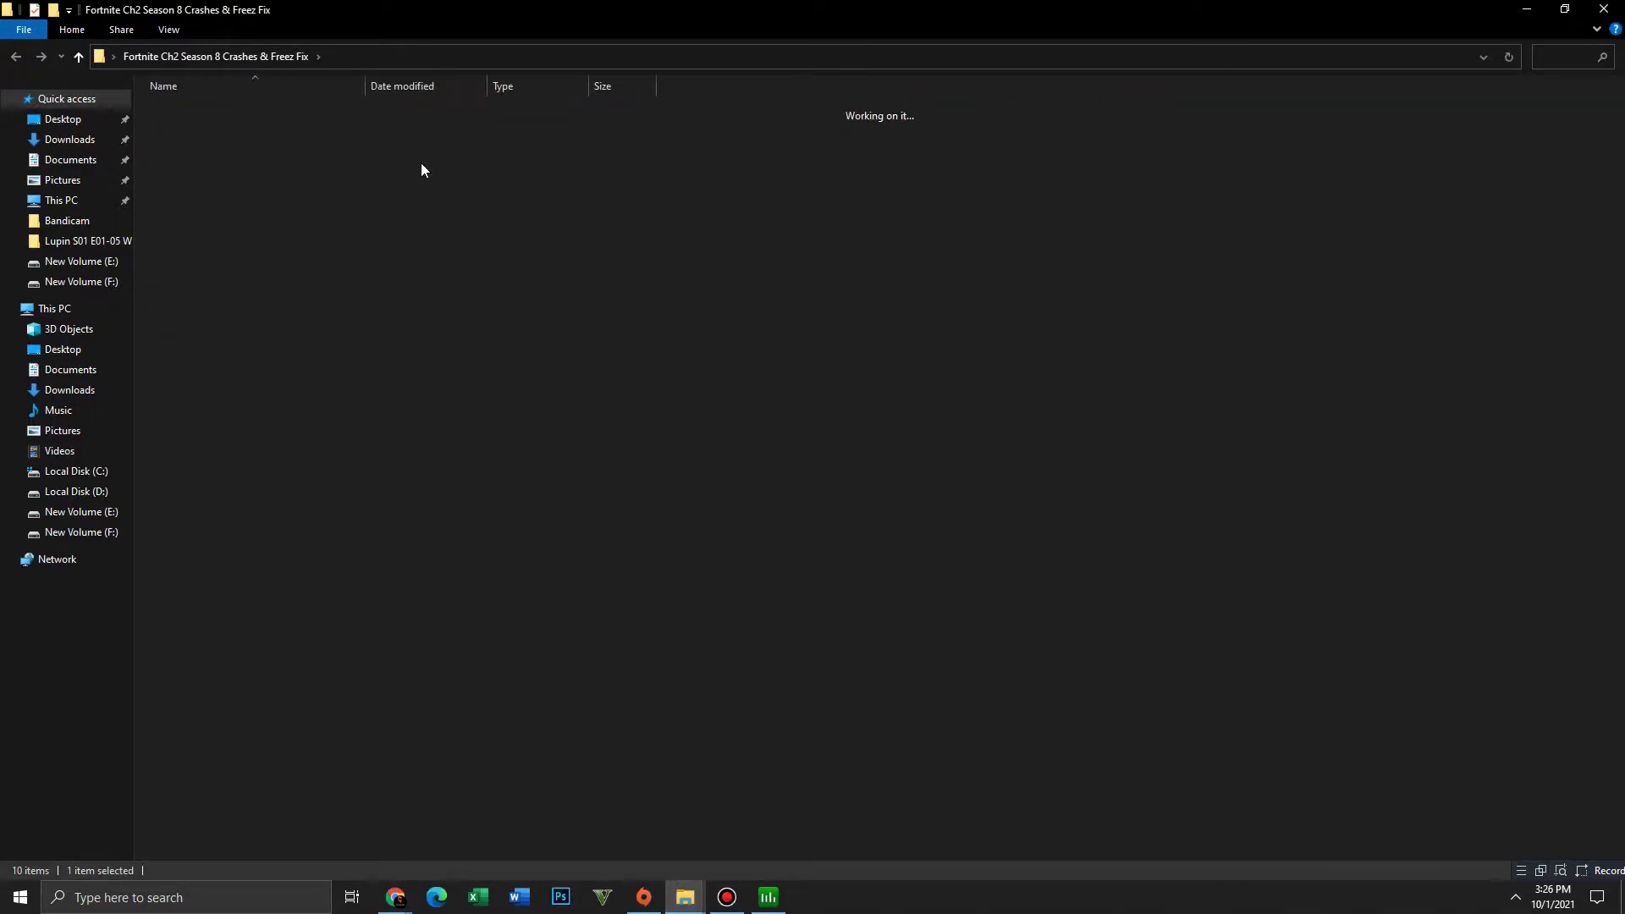
click(211, 113)
double_click(211, 114)
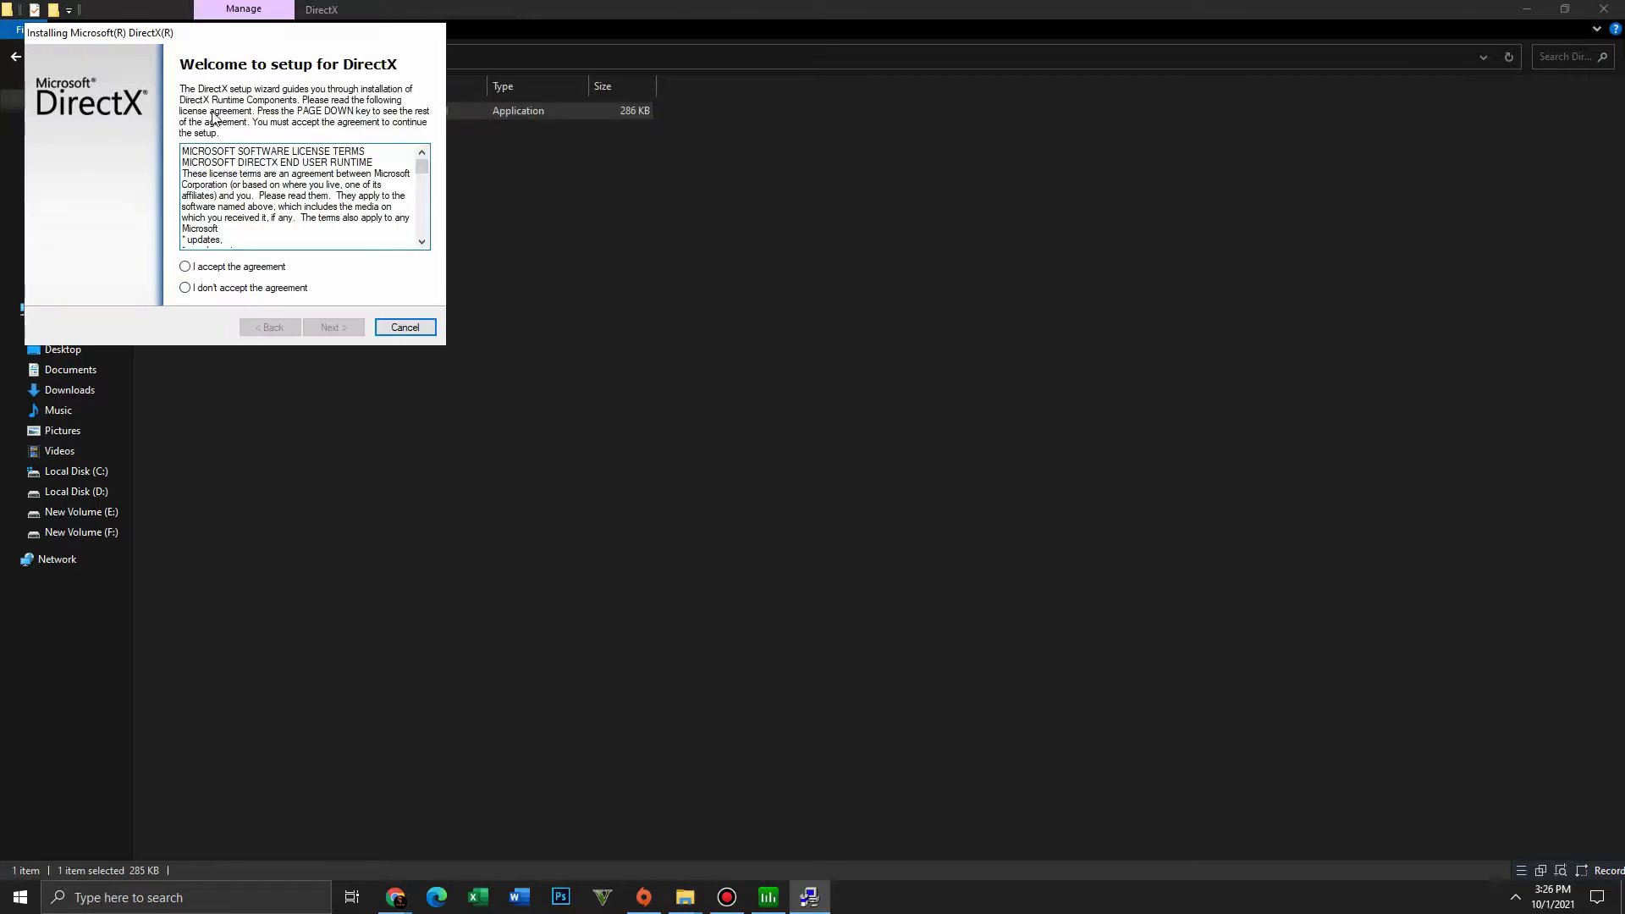
click(783, 397)
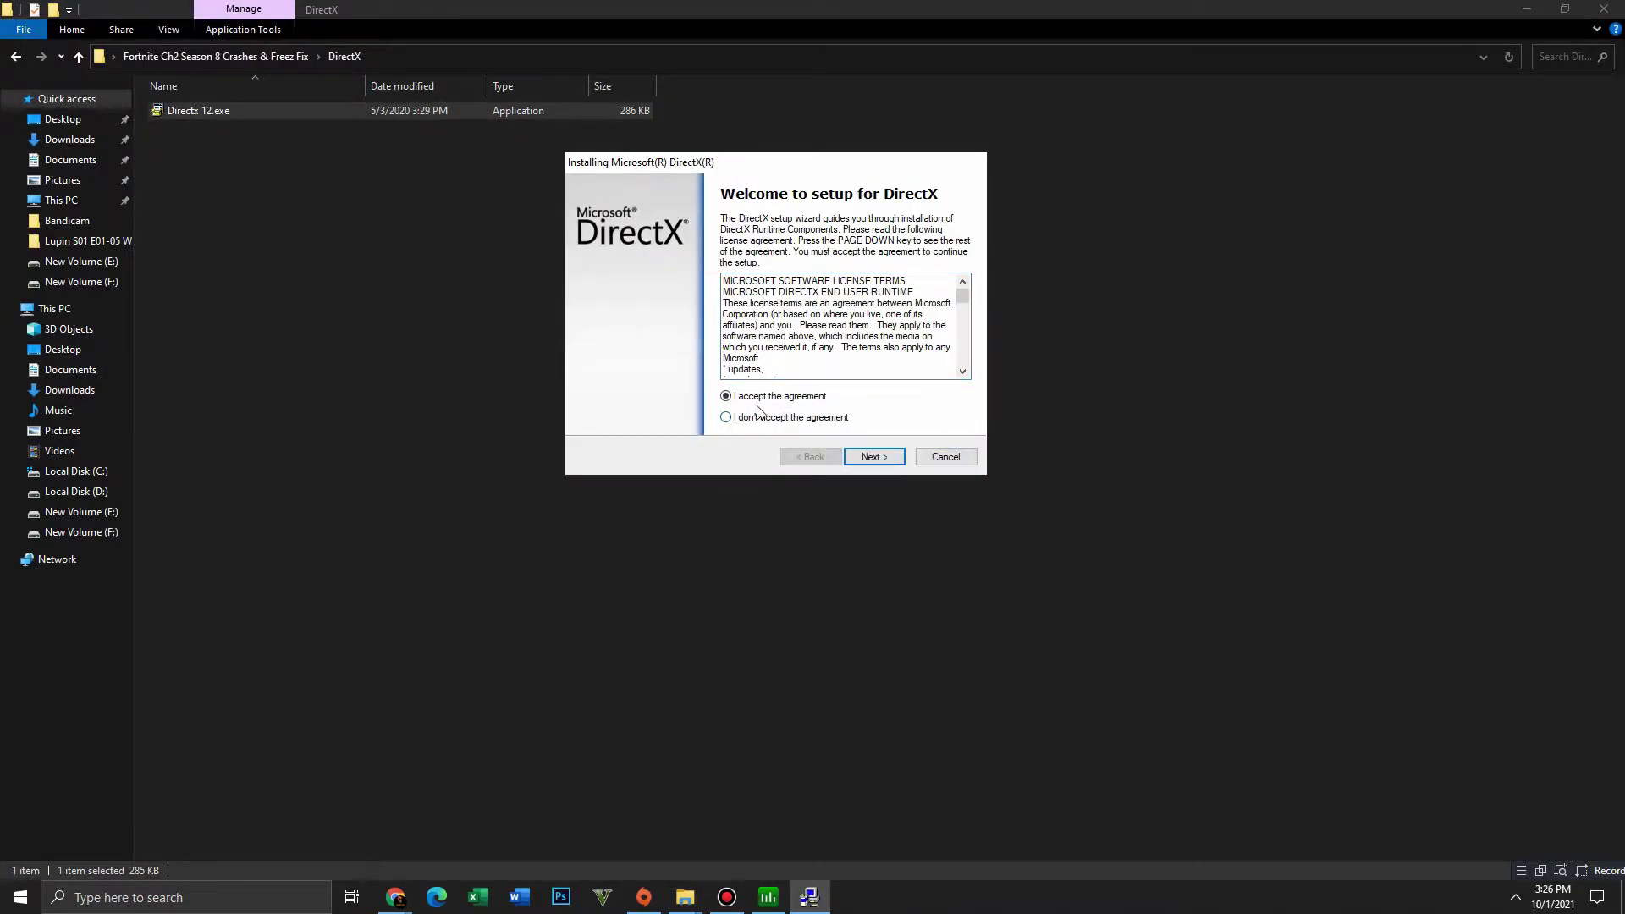
click(876, 458)
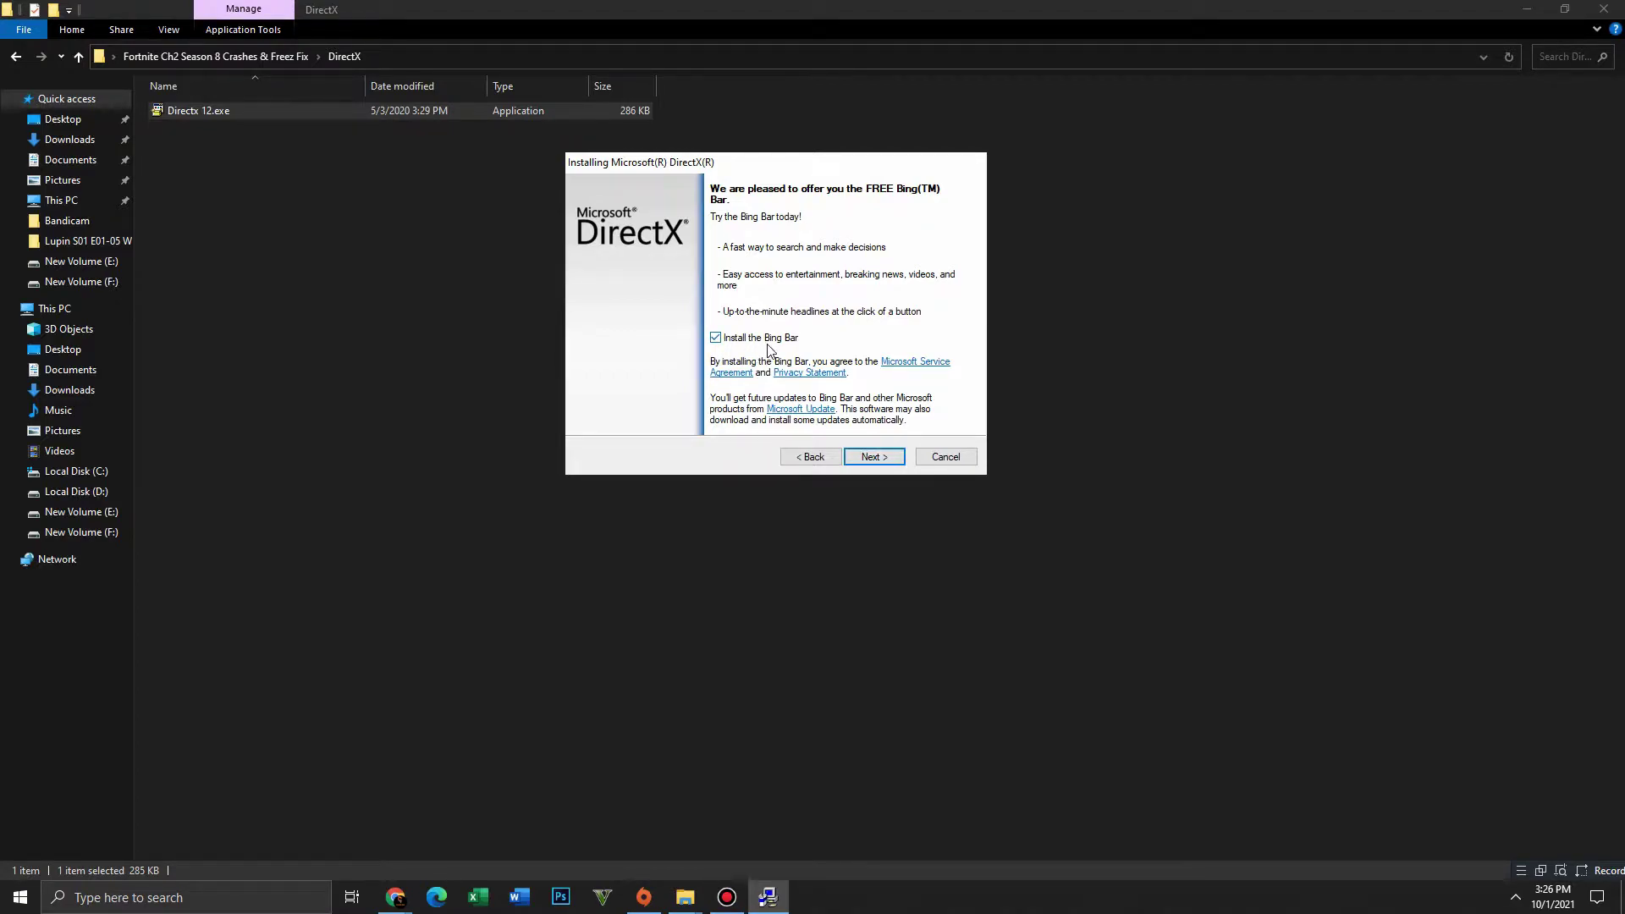
click(884, 467)
drag(774, 161, 750, 176)
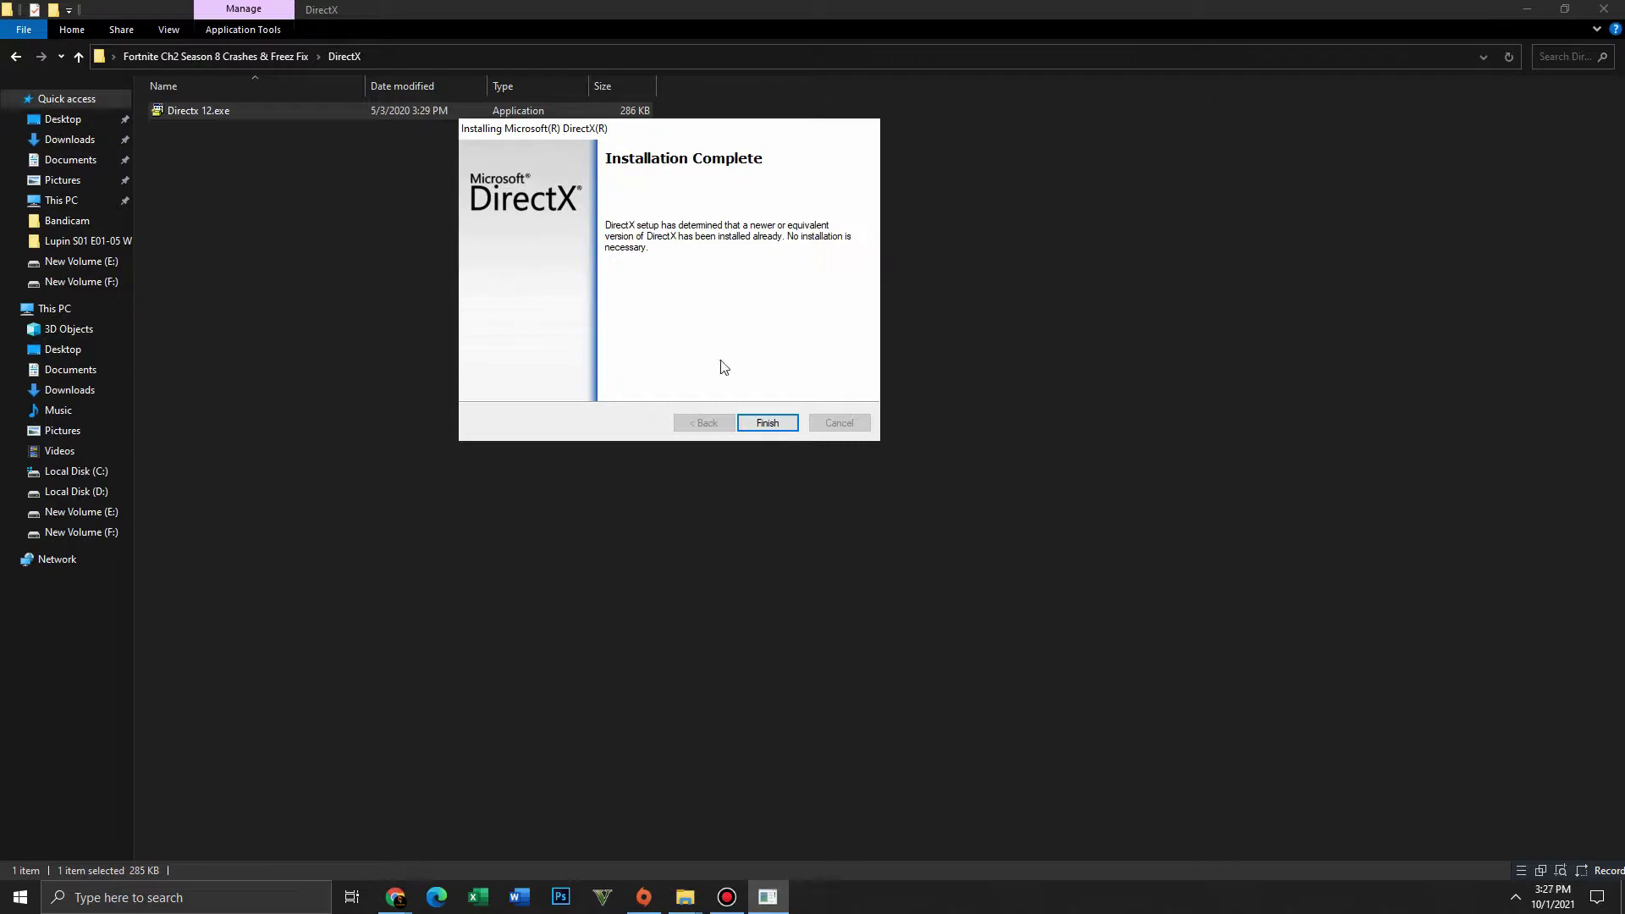
click(769, 425)
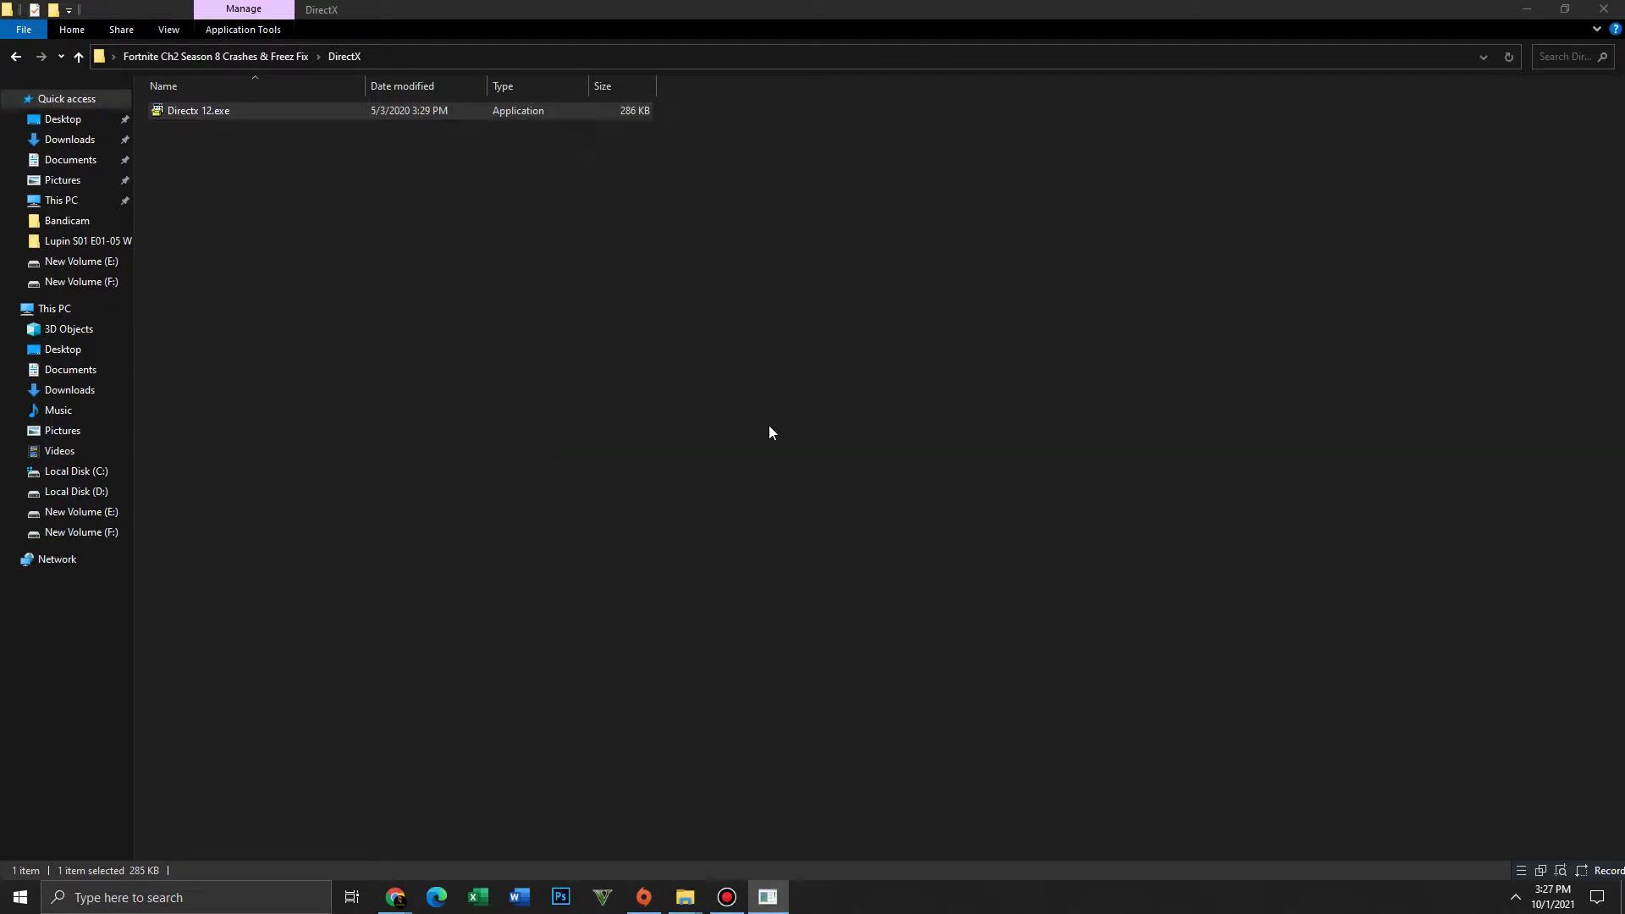
click(15, 57)
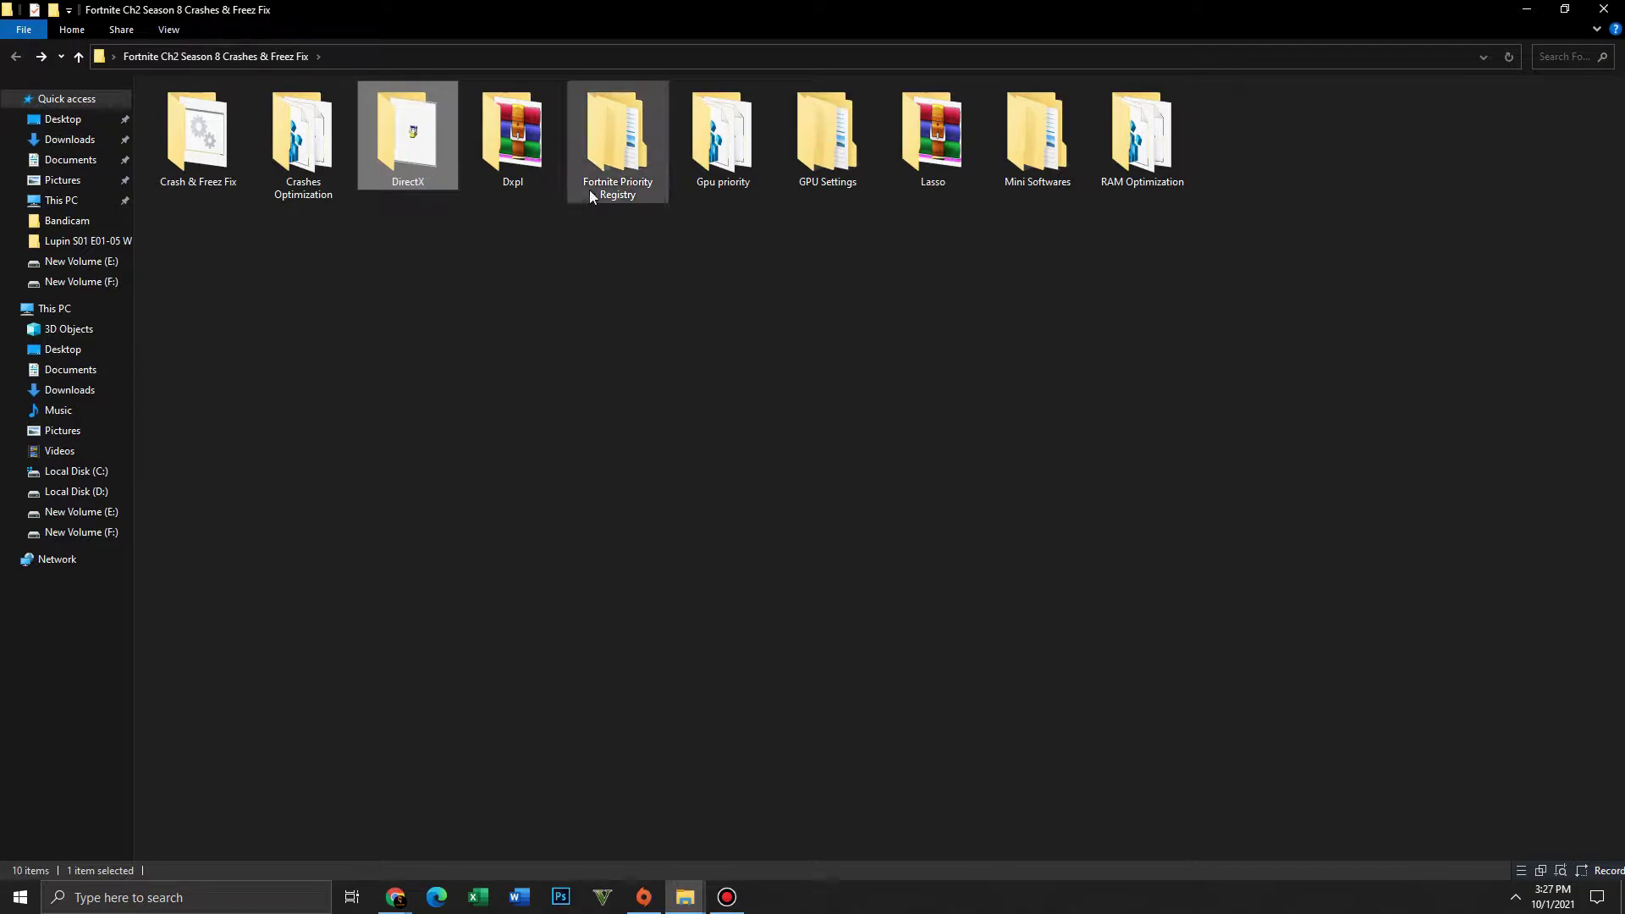
- Extract dxcpl.rar in the Dxpl folder and launch DirectX Control Panel's executable list
double_click(518, 137)
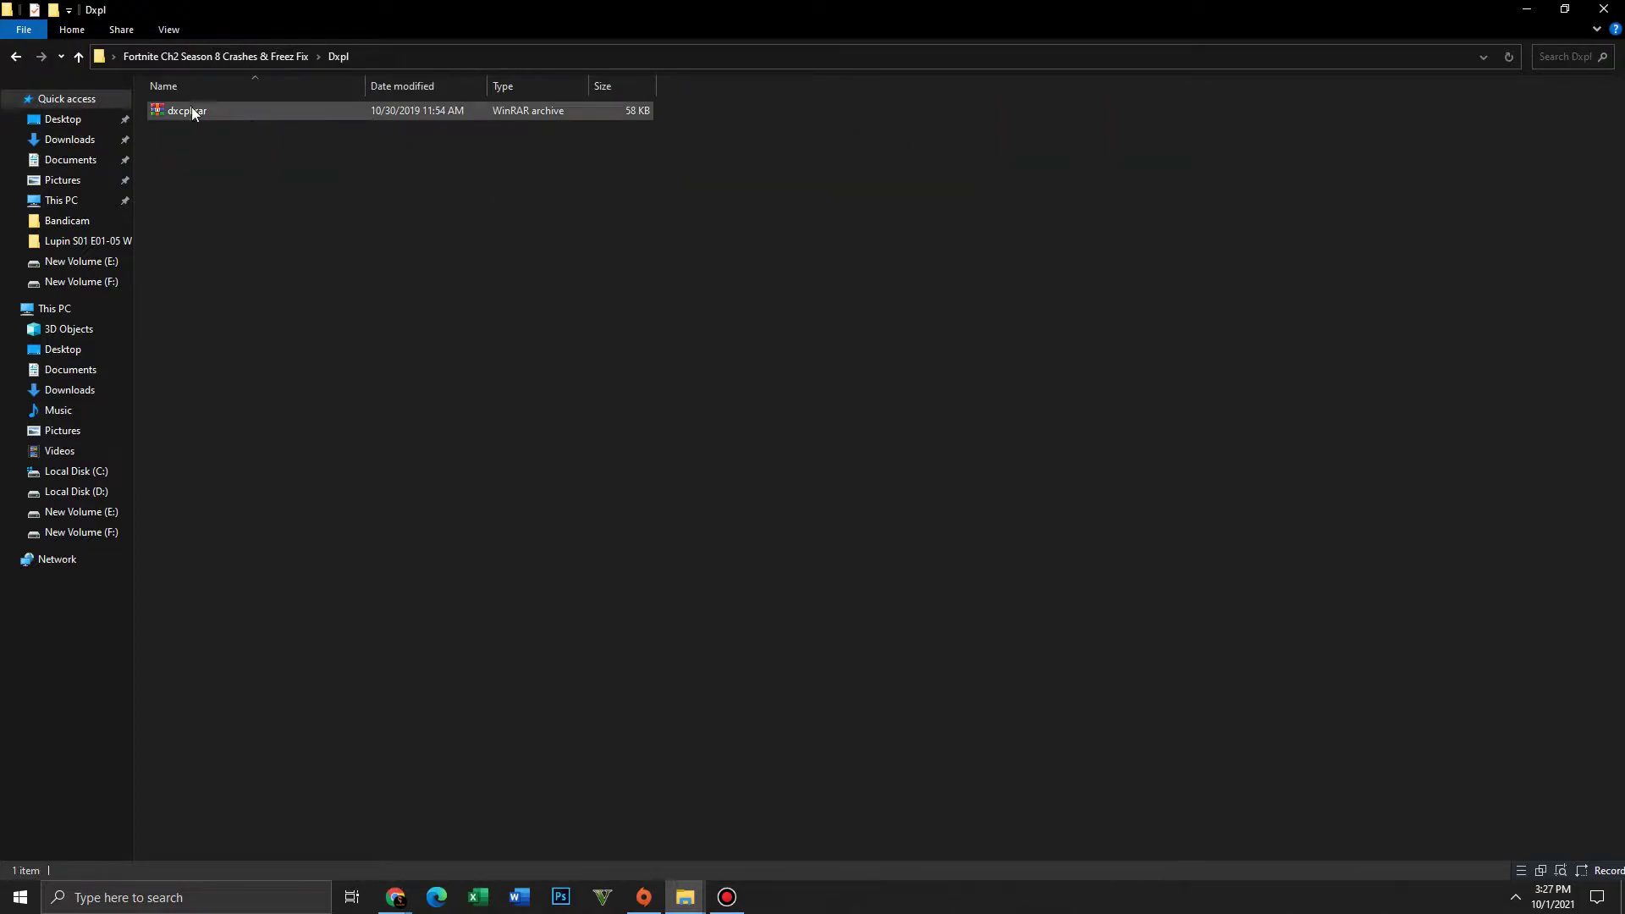
right_click(193, 113)
click(274, 195)
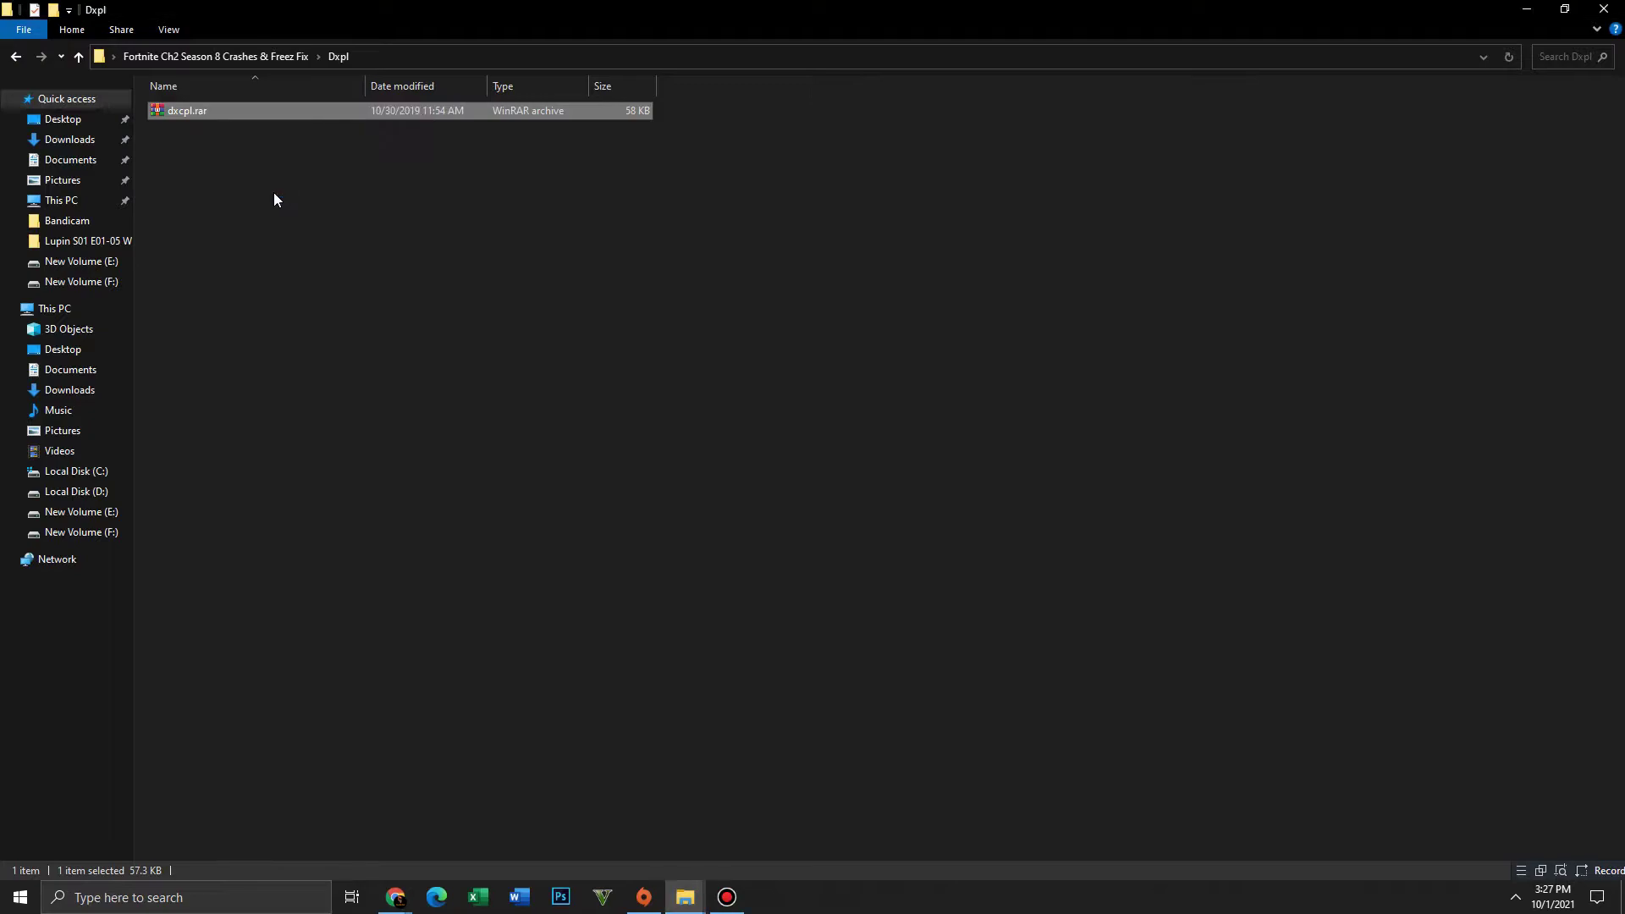
click(193, 114)
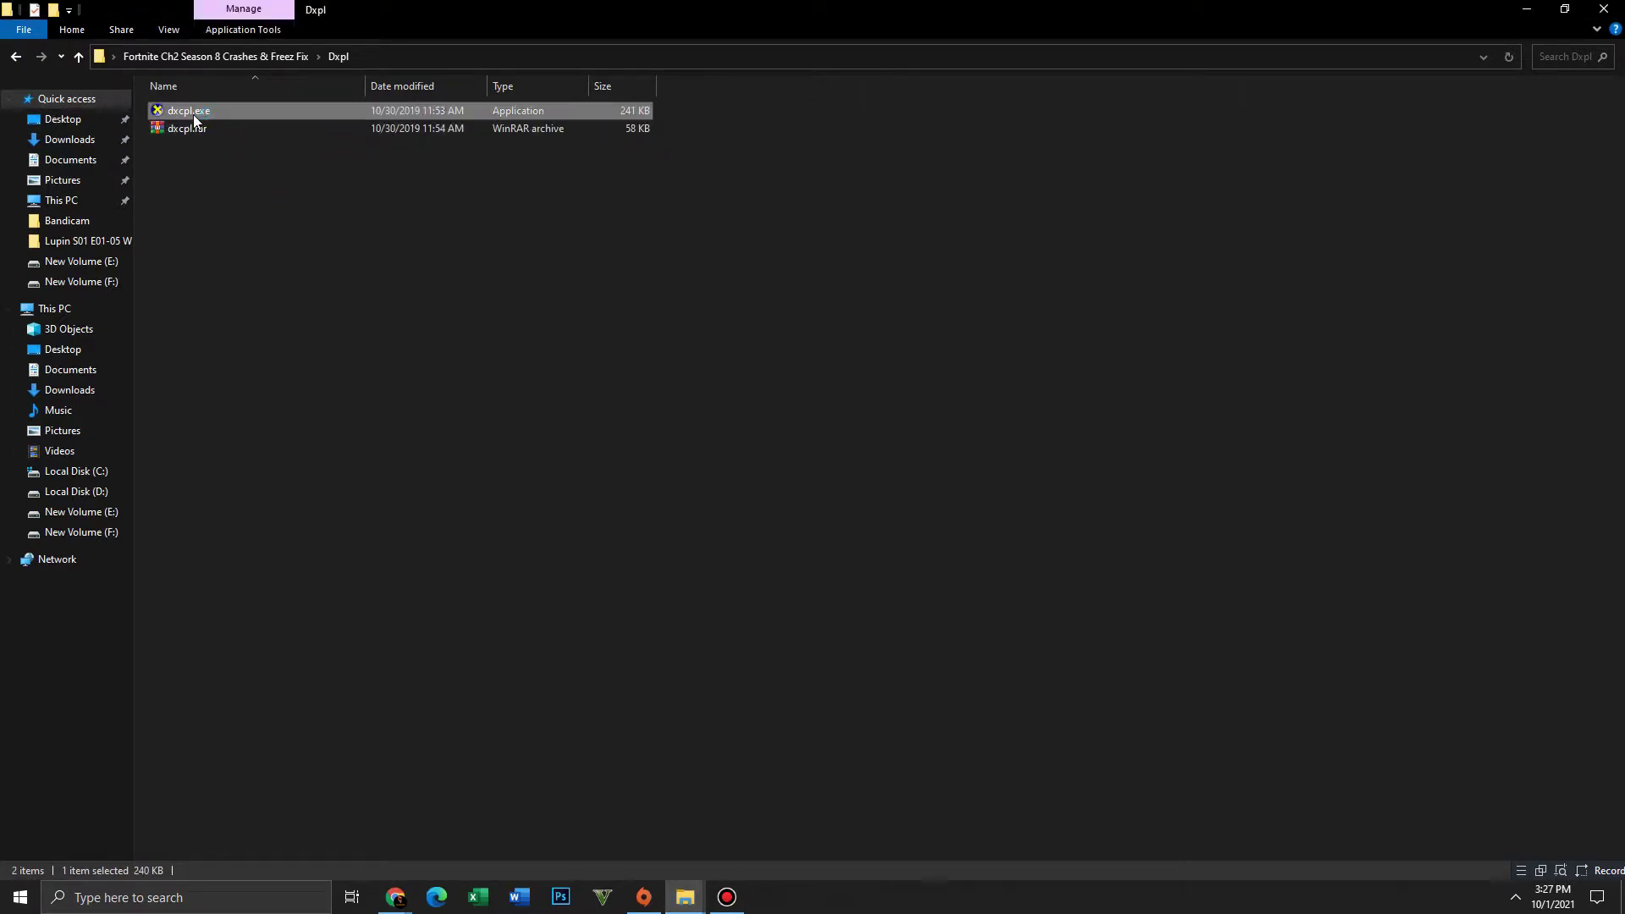
double_click(193, 115)
drag(271, 110, 682, 173)
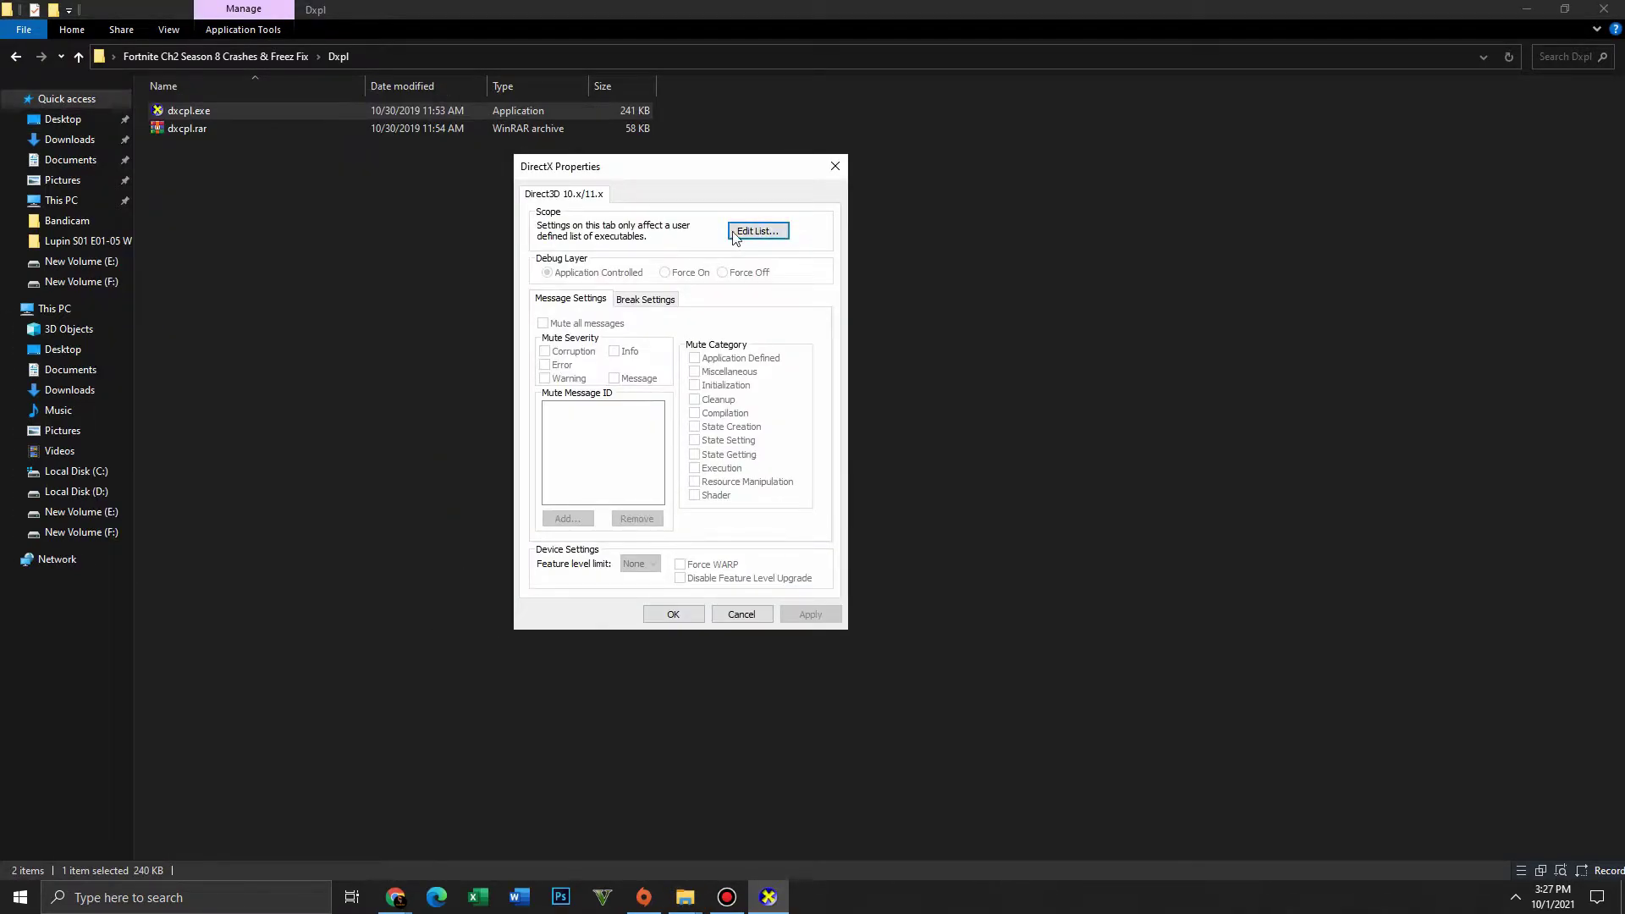
click(757, 231)
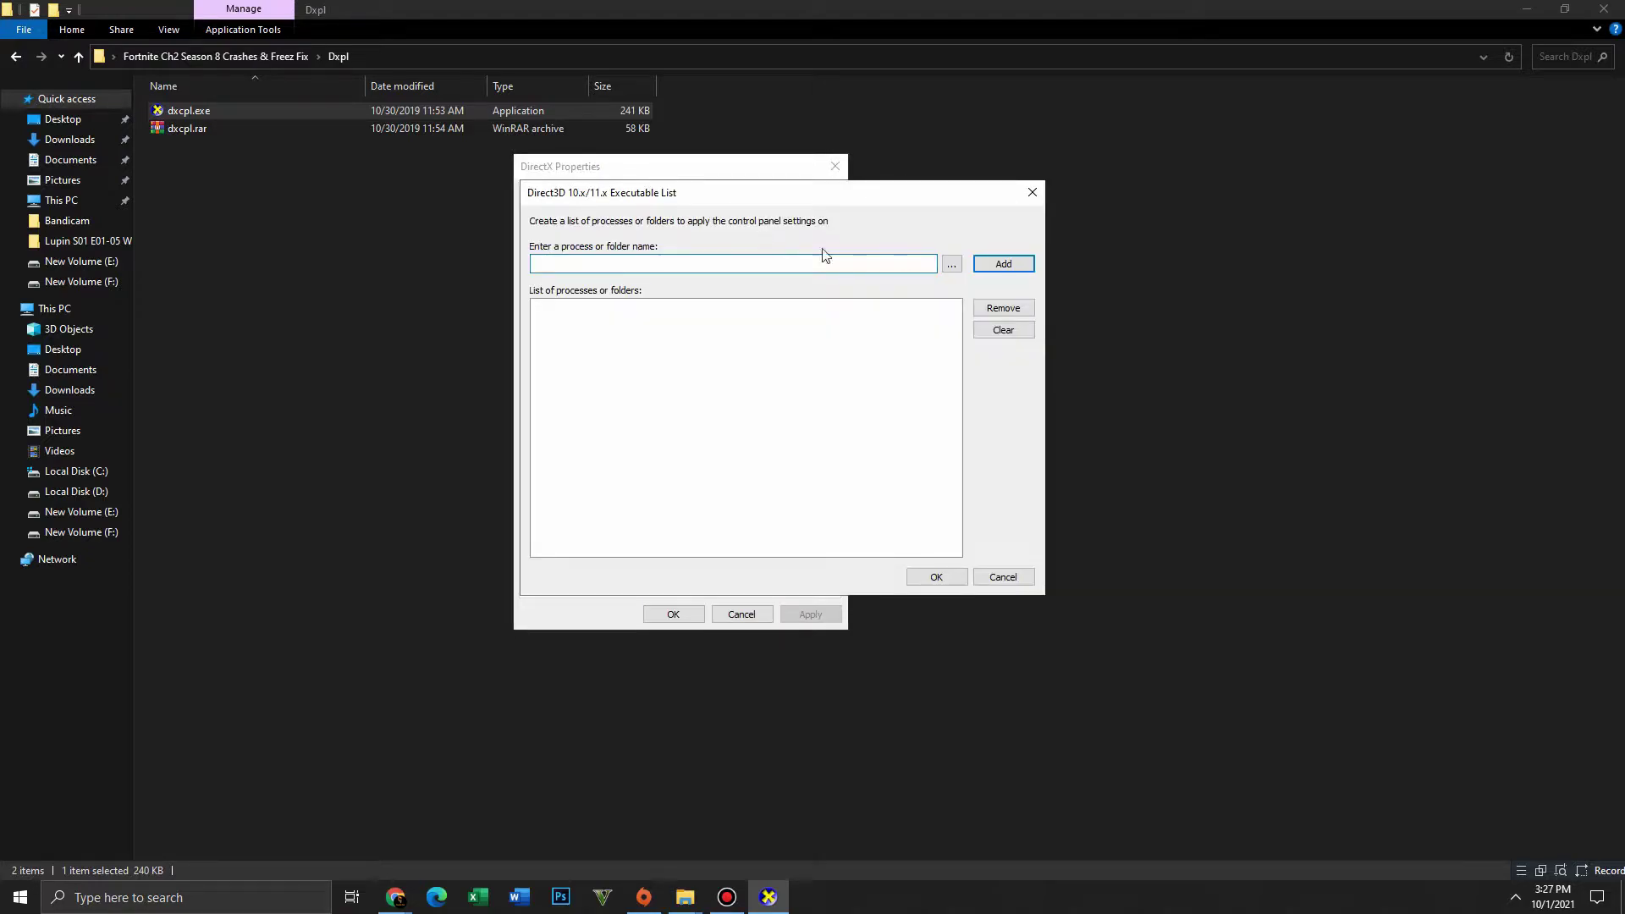
drag(863, 203, 707, 194)
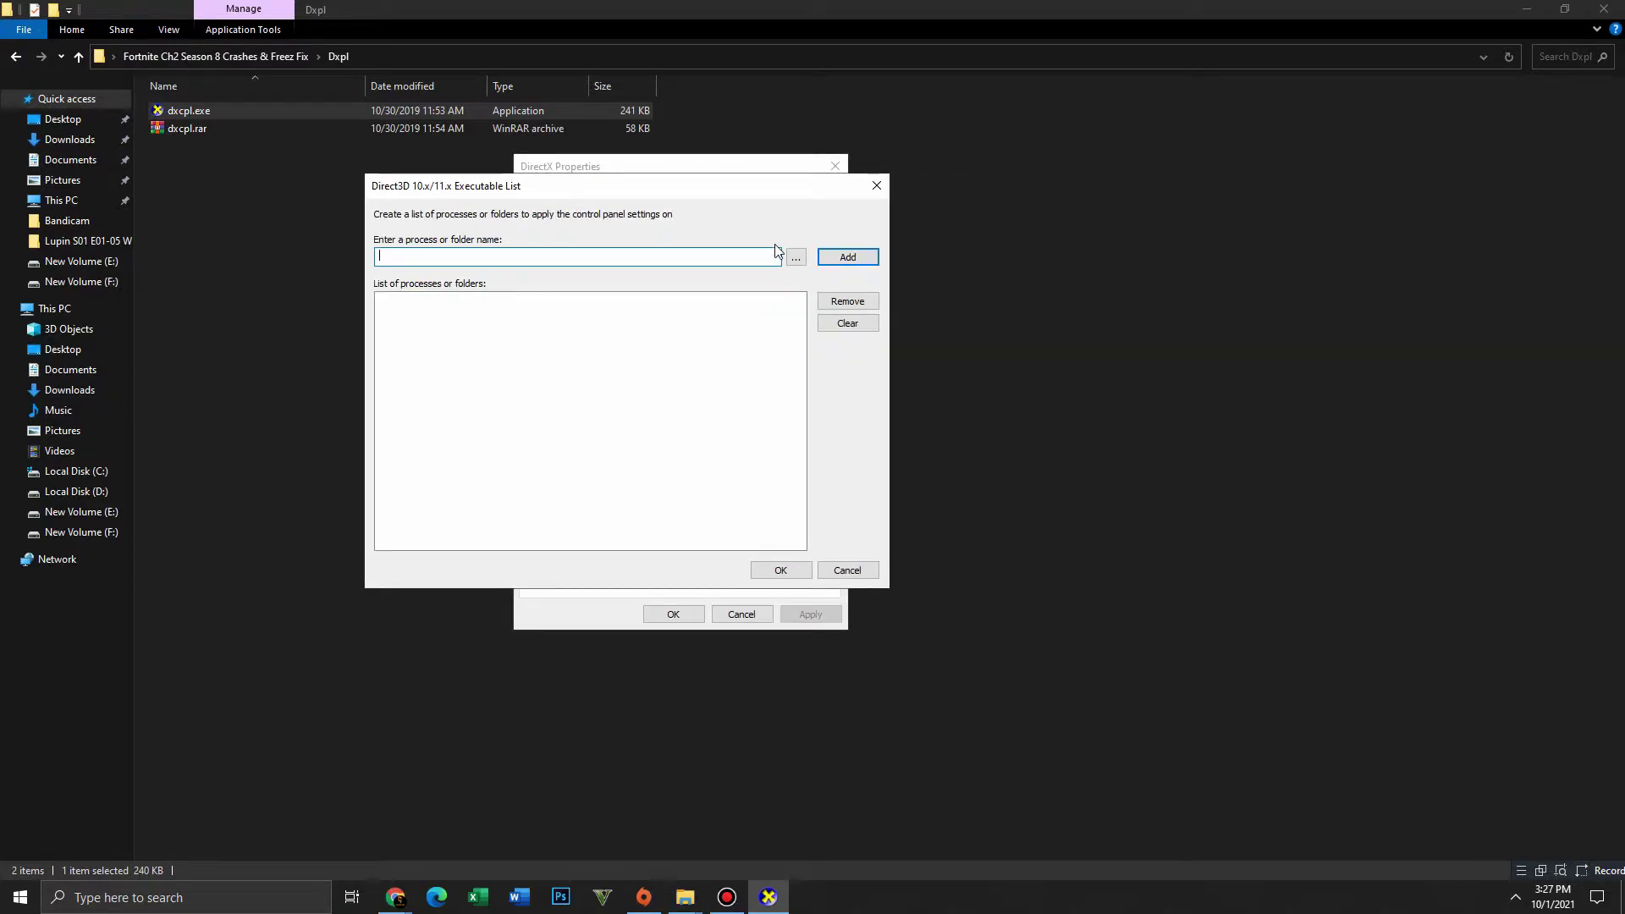
- Add FortniteClient-Win64-Shipping.exe from F:\Fortnite New\Fortnite\FortniteGame\Binaries\Win64 to the list
click(795, 257)
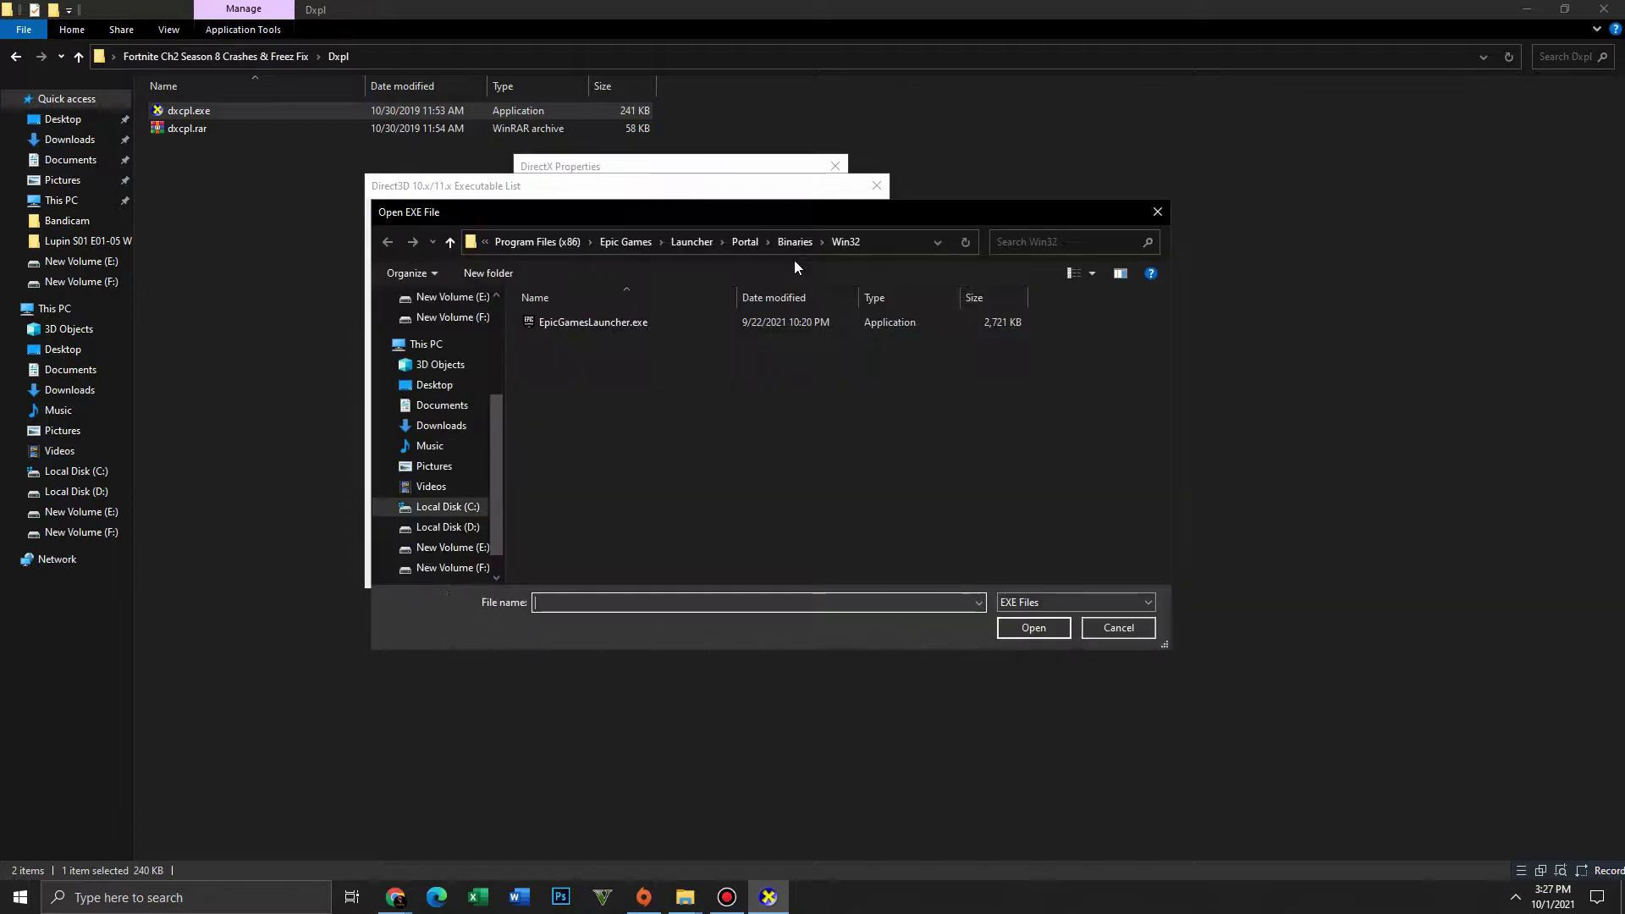
scroll(479, 563, down, 2)
click(478, 531)
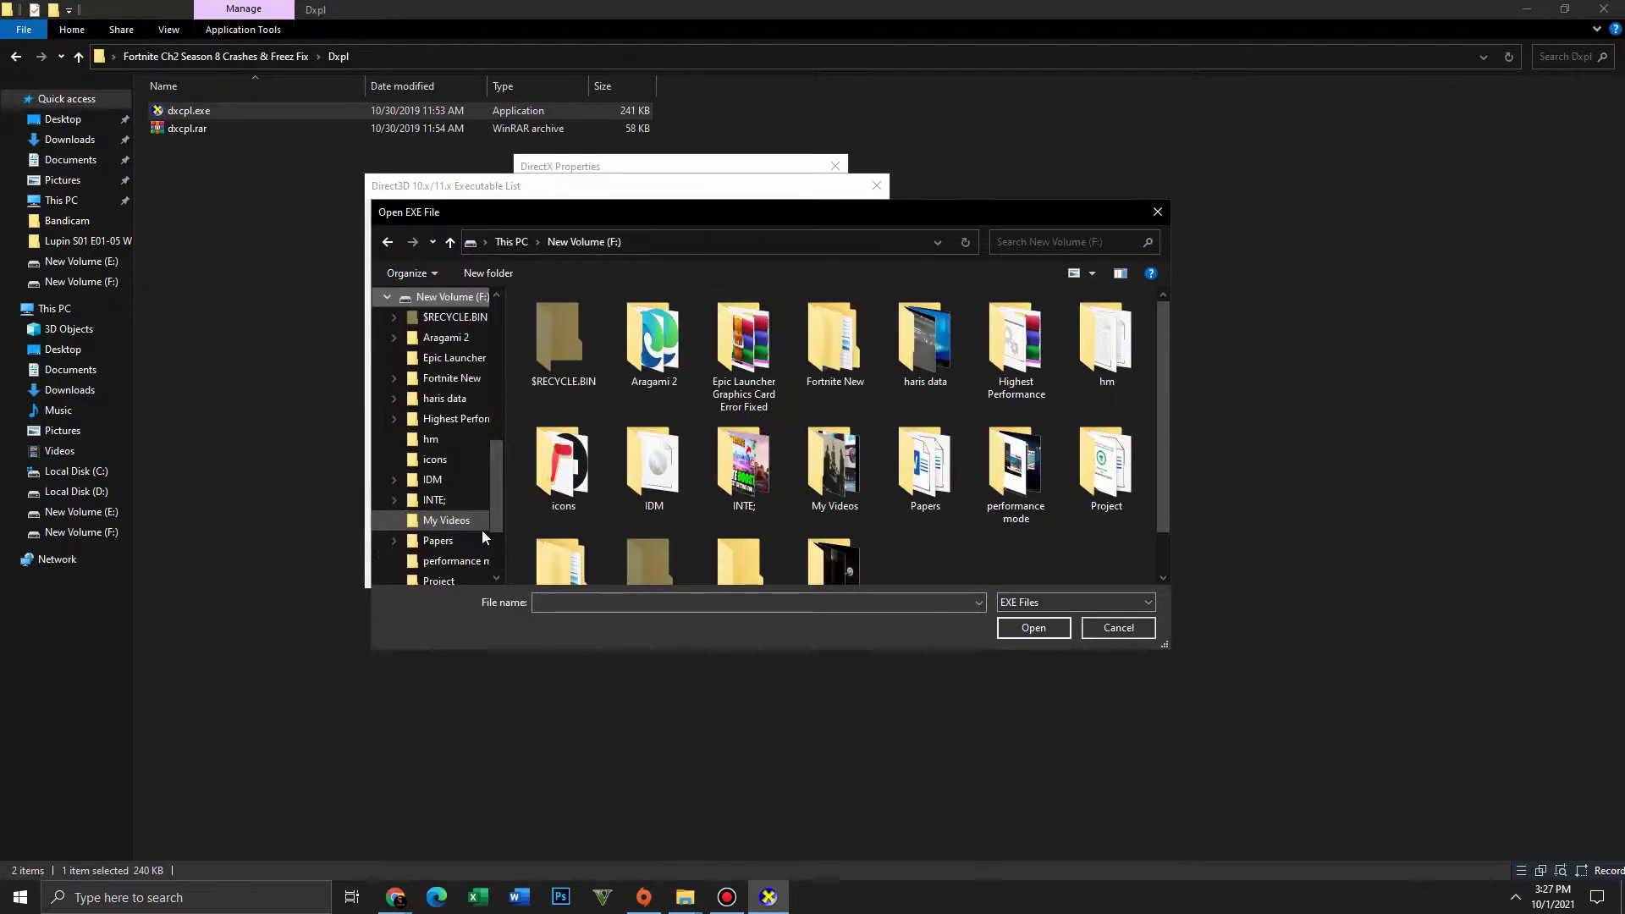
double_click(835, 343)
double_click(544, 322)
double_click(556, 357)
double_click(563, 325)
double_click(561, 339)
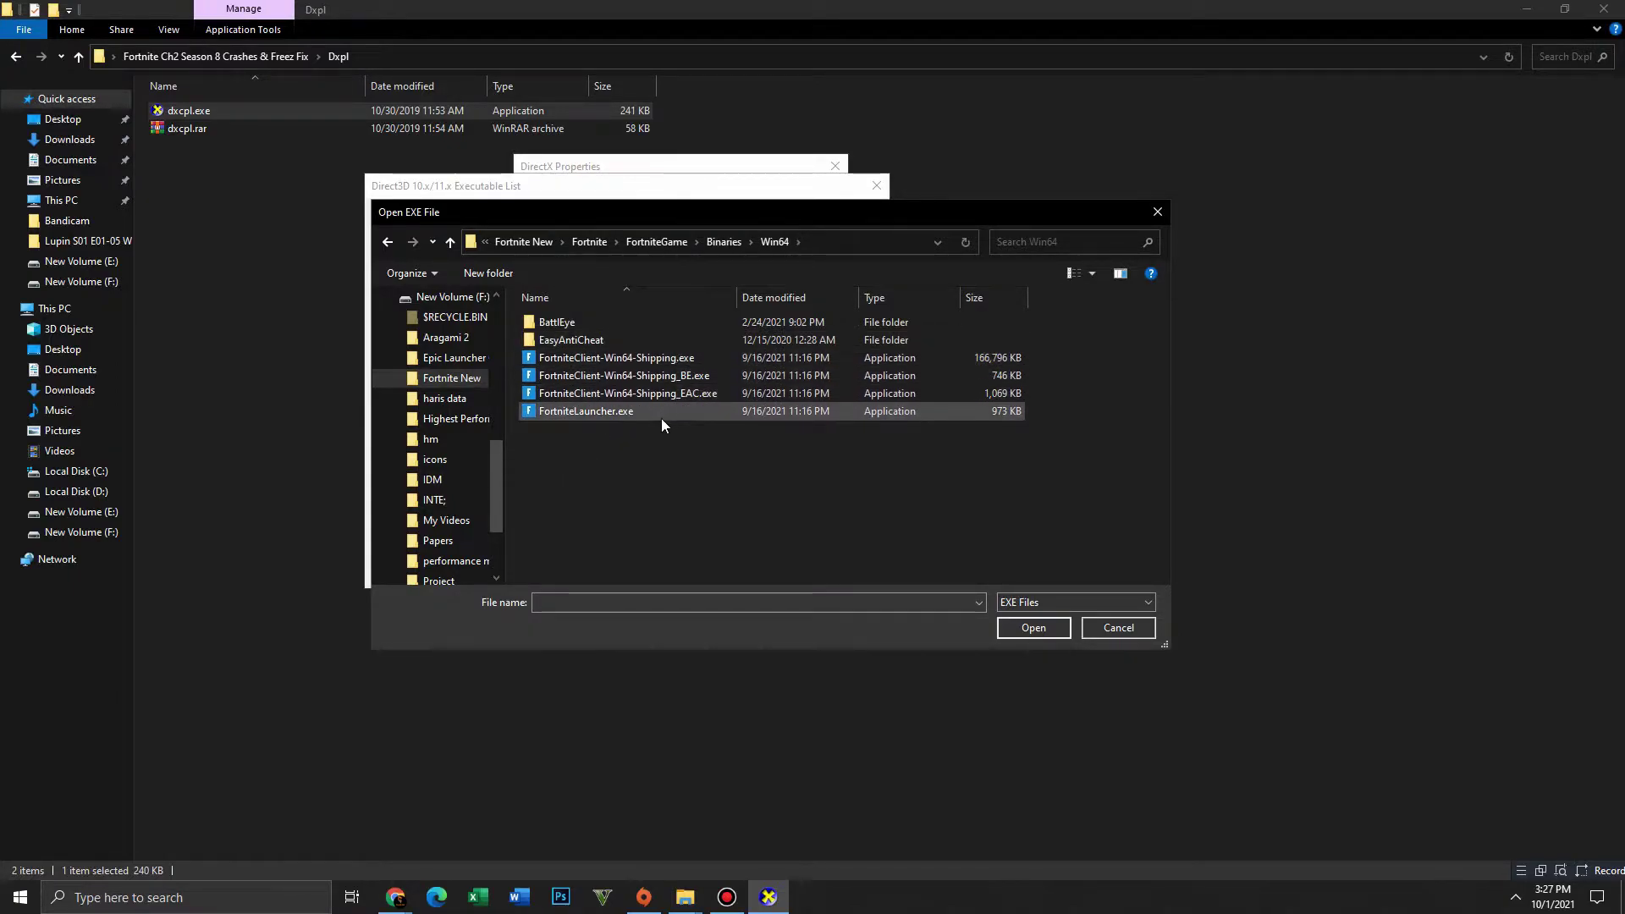
click(648, 357)
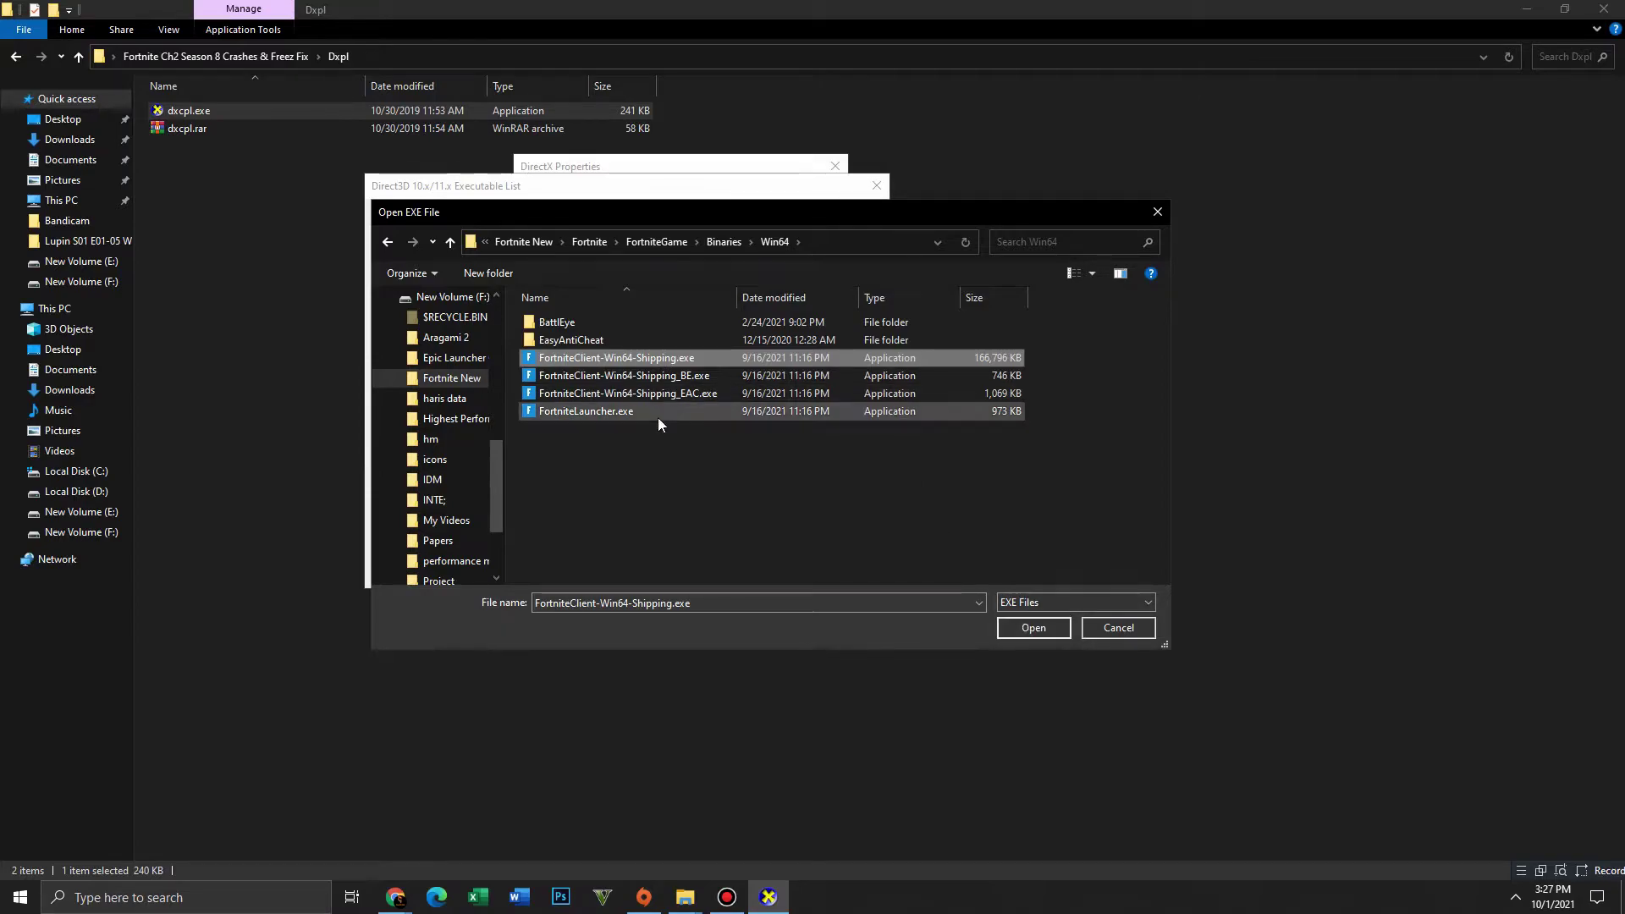
click(1033, 627)
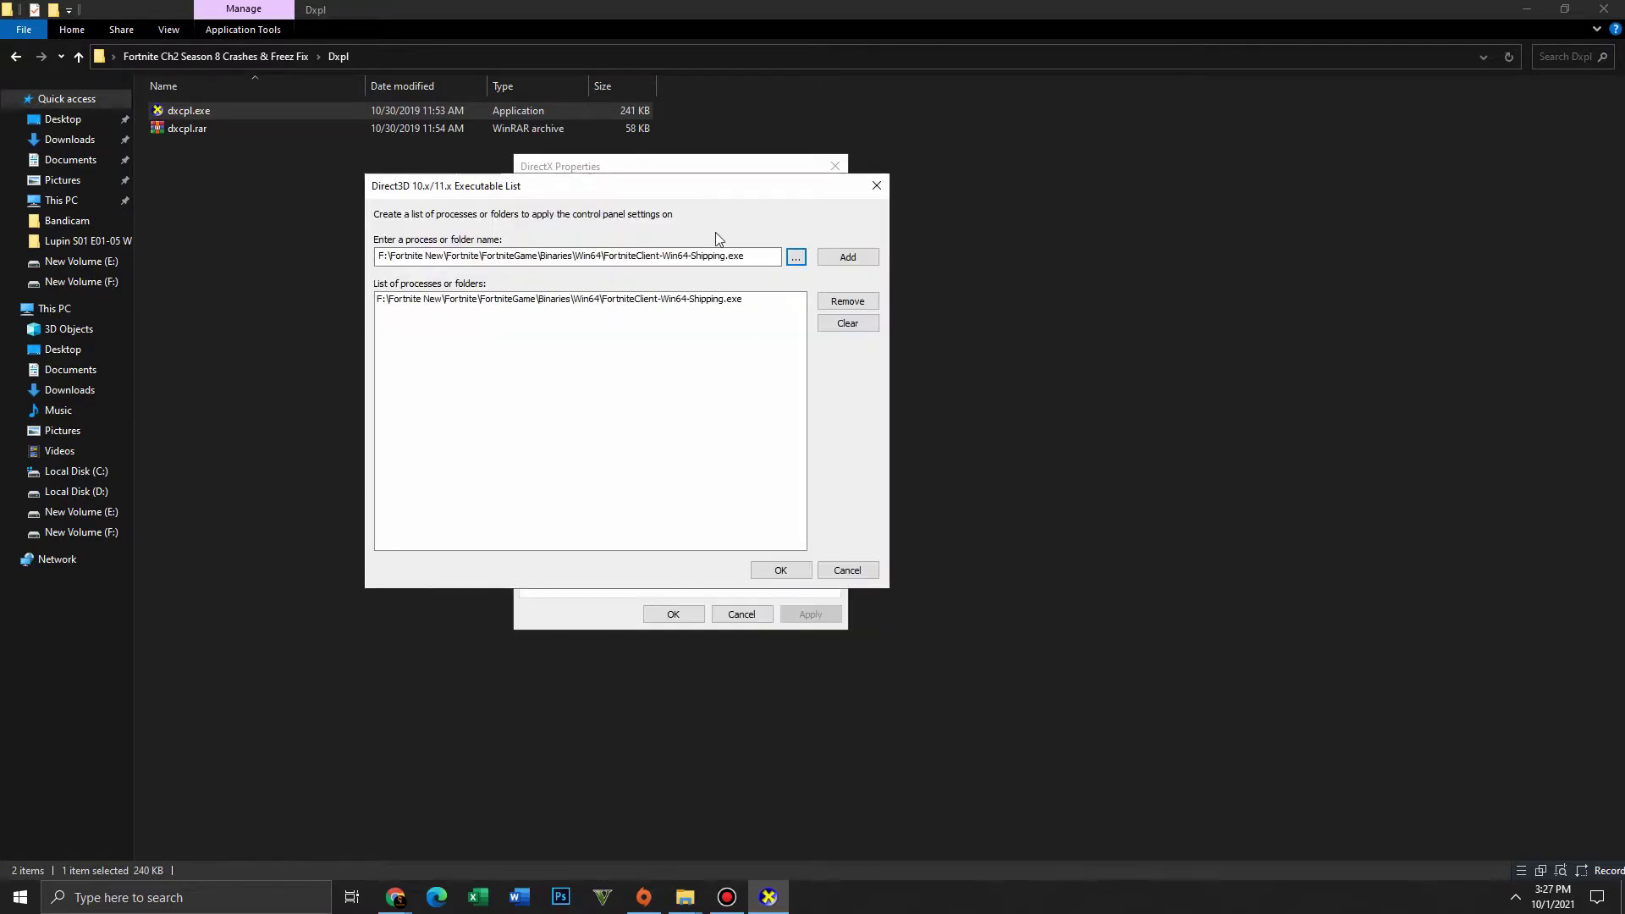
- Add FortniteClient-Win64-Shipping_BE.exe, Shipping_EAC.exe and FortniteLauncher.exe to the executable list
click(796, 256)
click(665, 375)
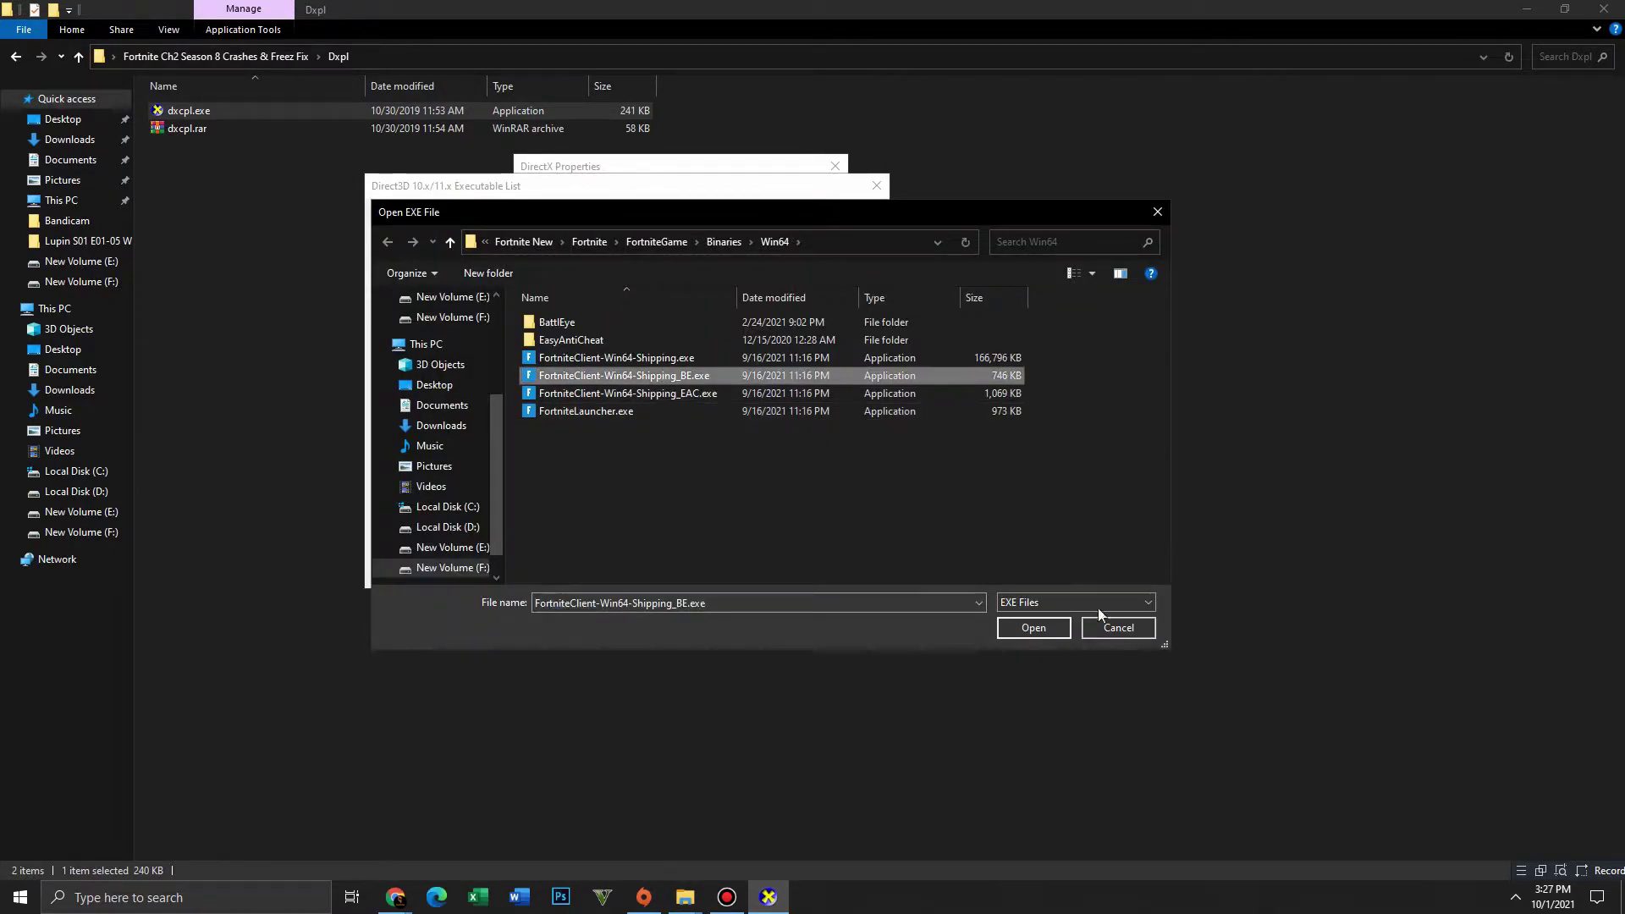
click(1034, 627)
click(795, 257)
click(776, 393)
click(1033, 627)
click(795, 256)
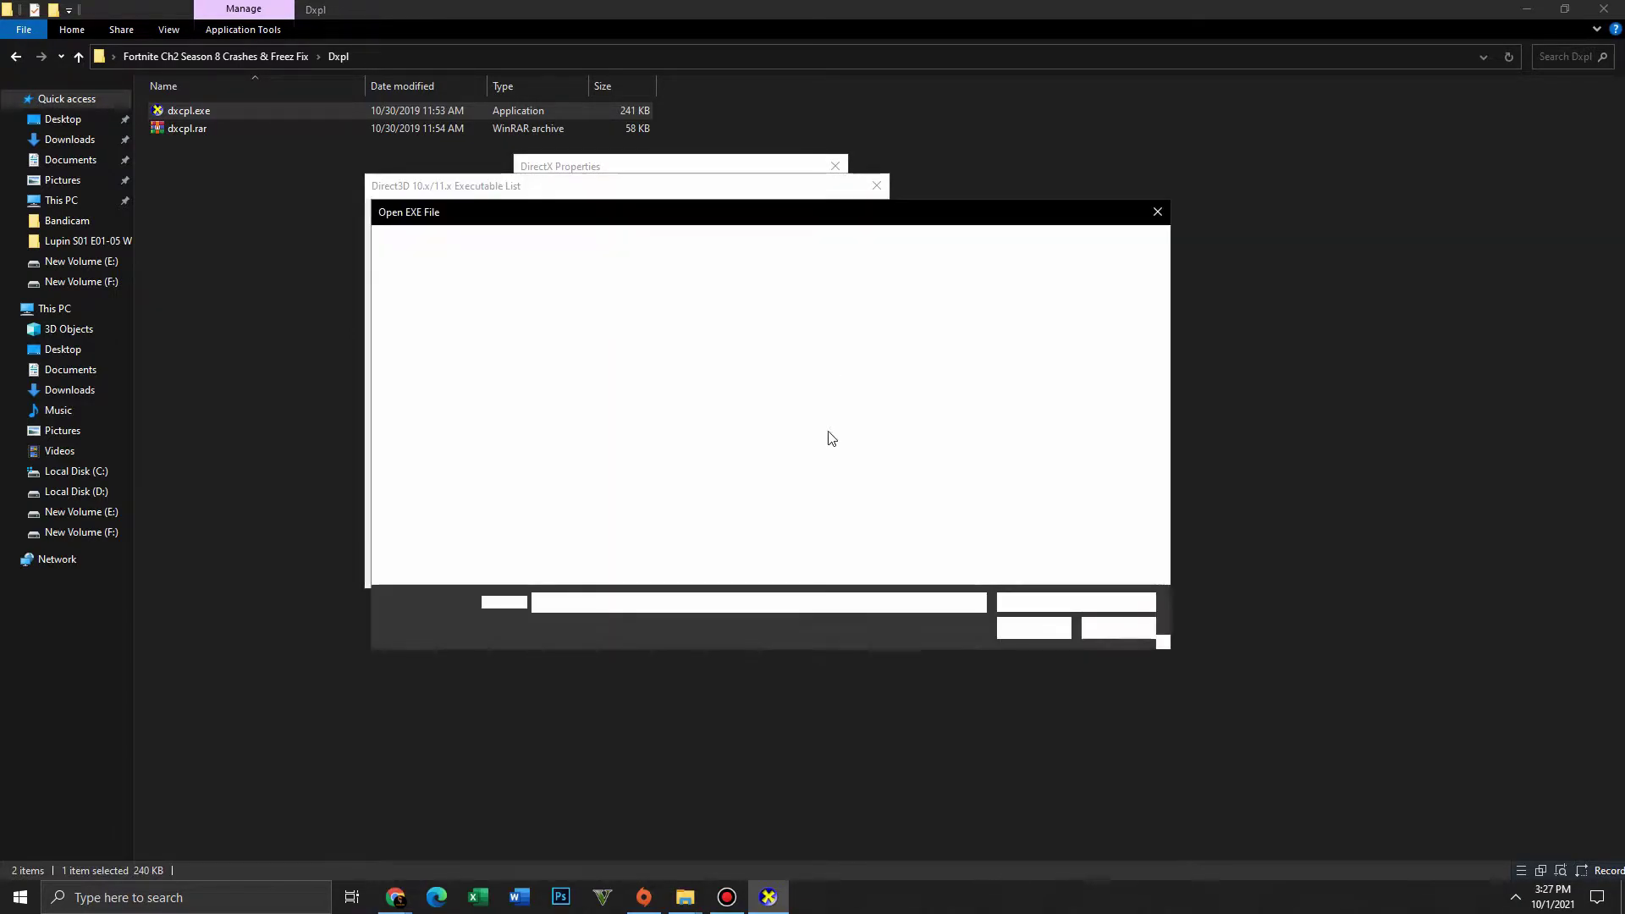
click(641, 410)
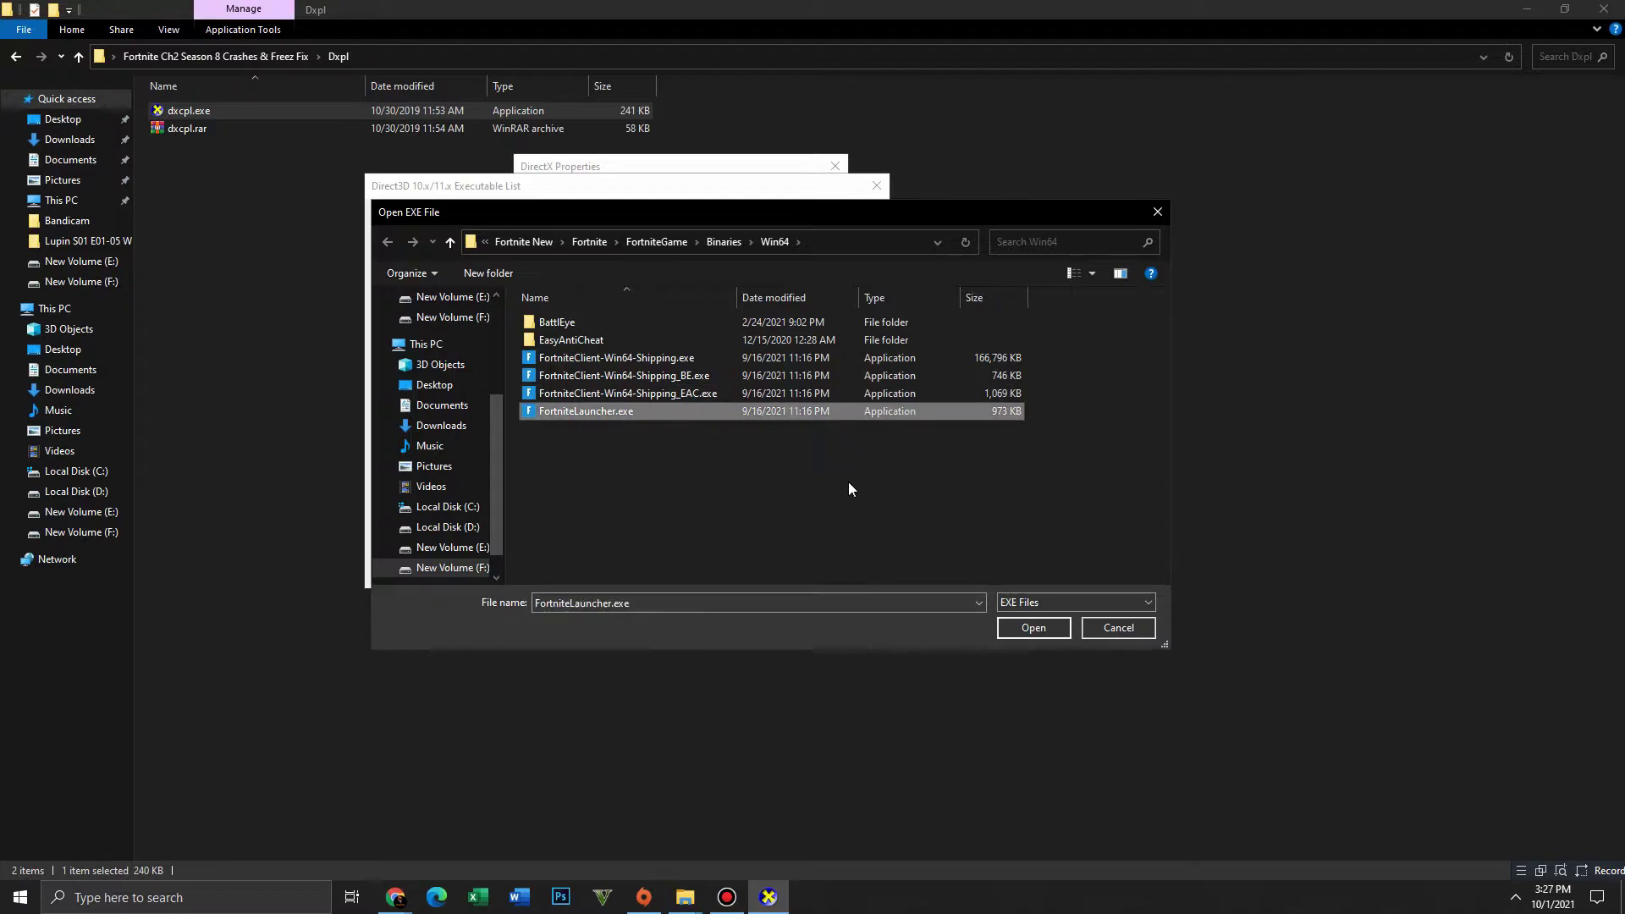
click(1033, 627)
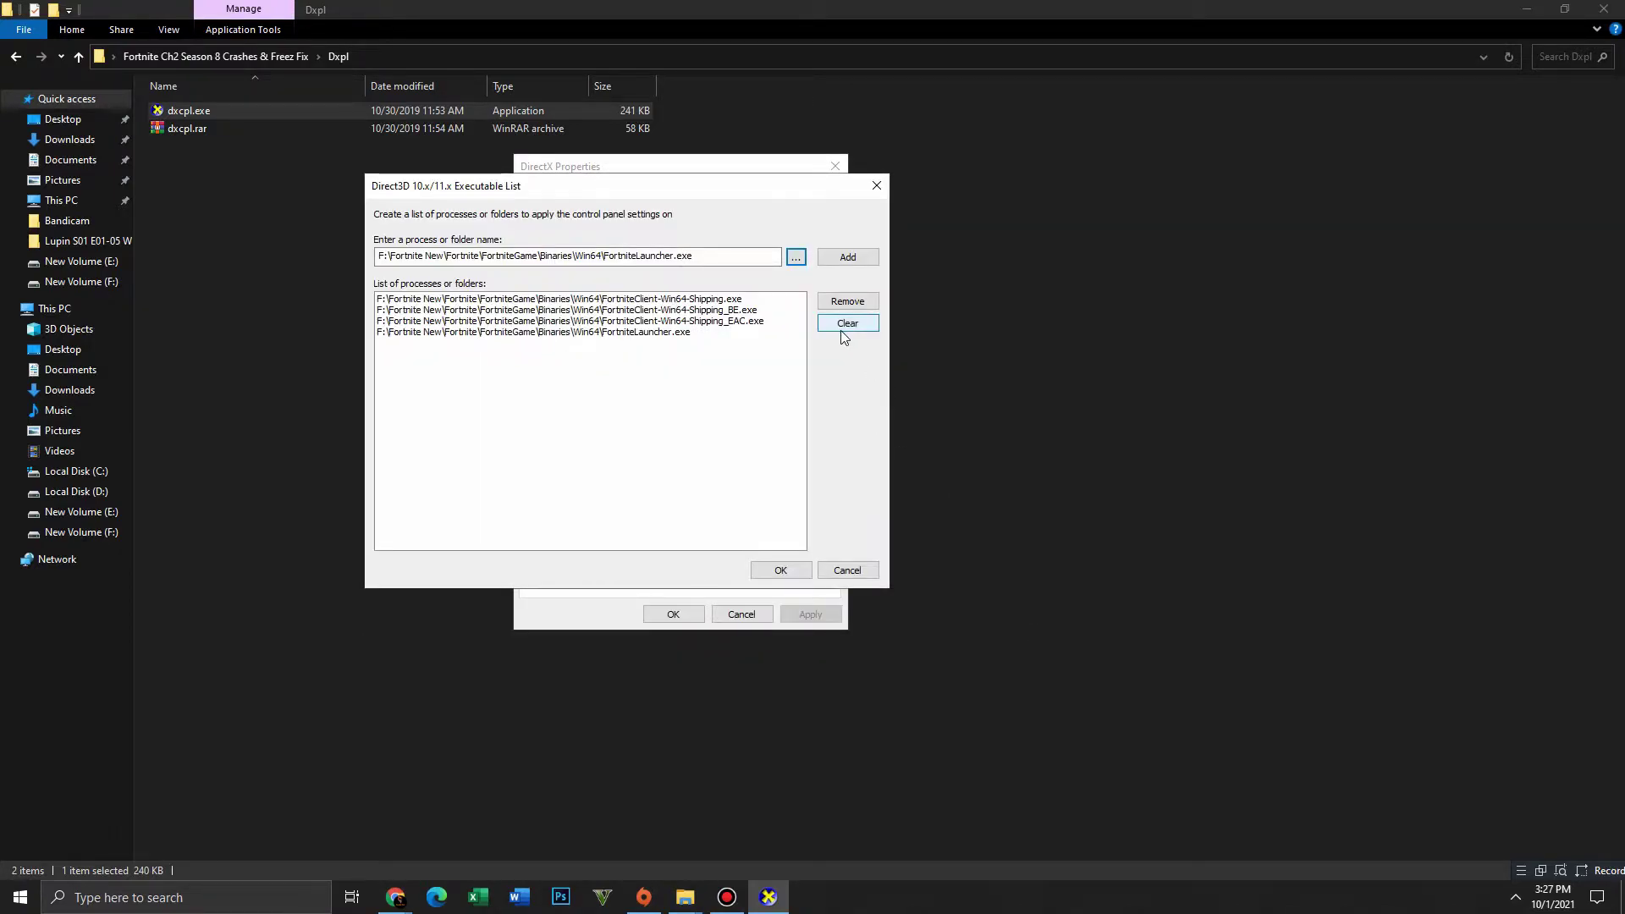
- Confirm the executable list, apply and close DirectX Properties, and return to the fix folder
click(785, 570)
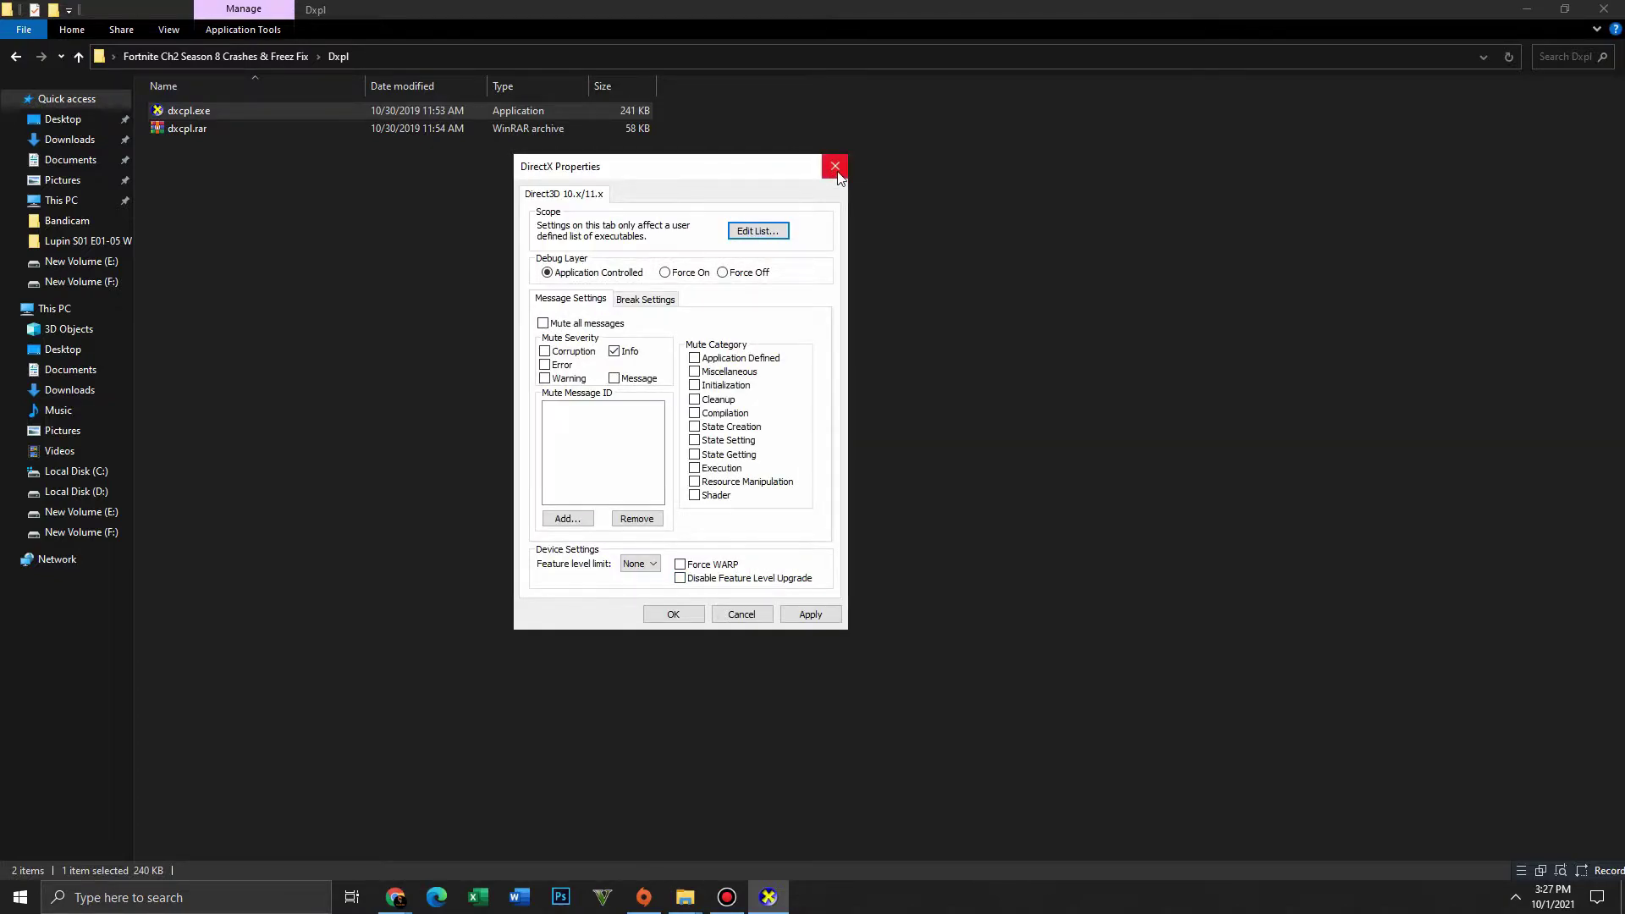
click(808, 614)
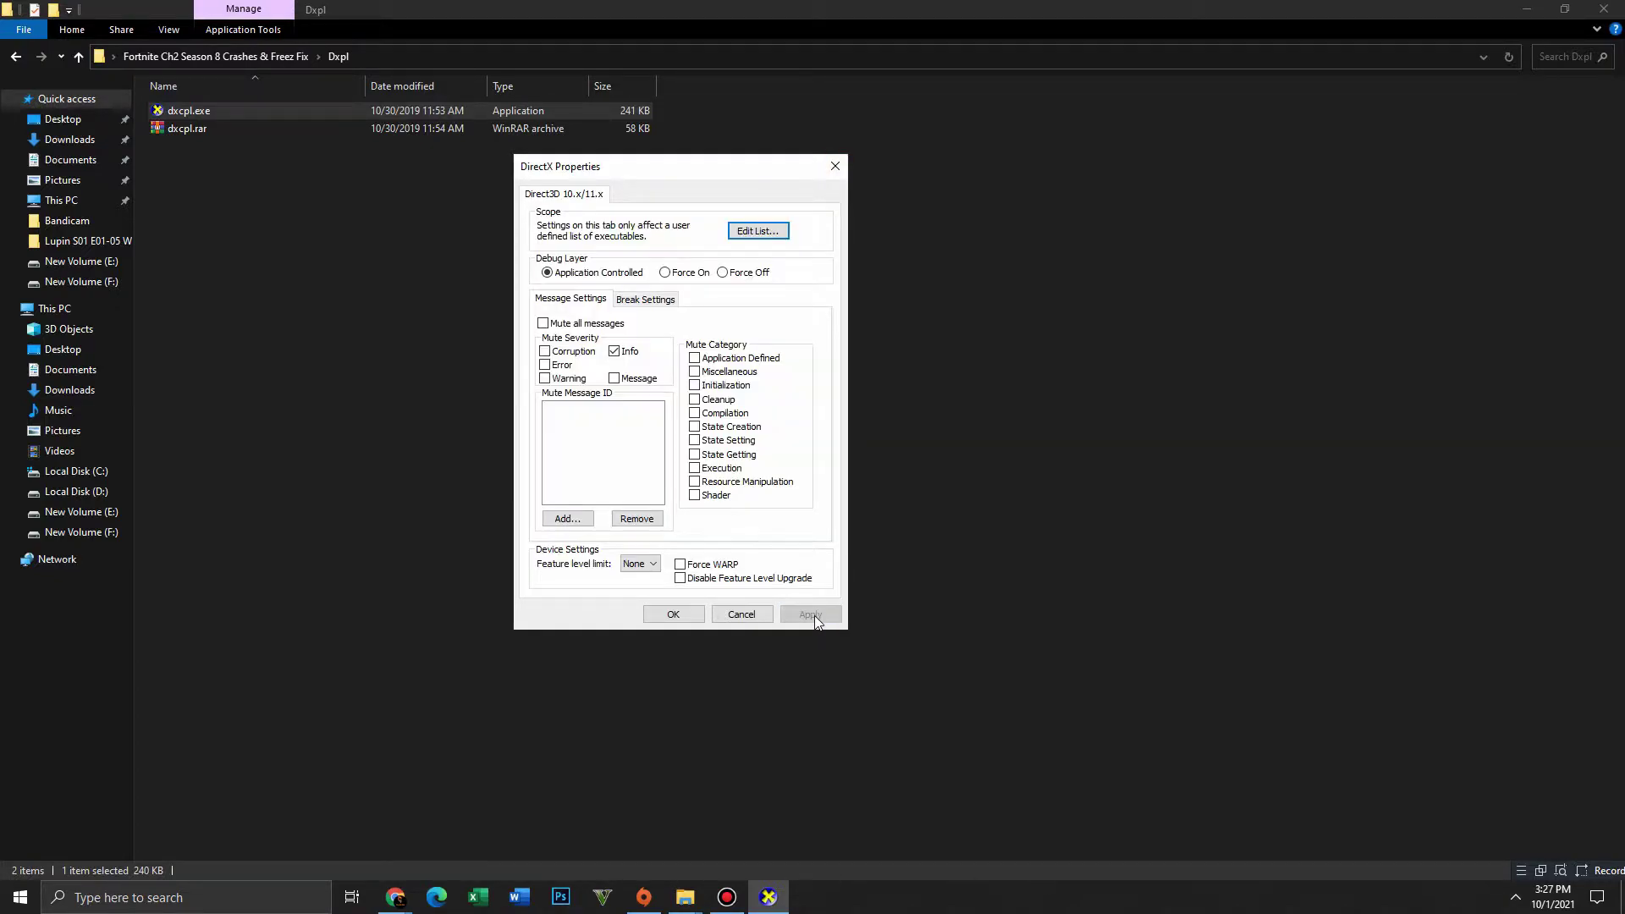
click(677, 615)
click(15, 56)
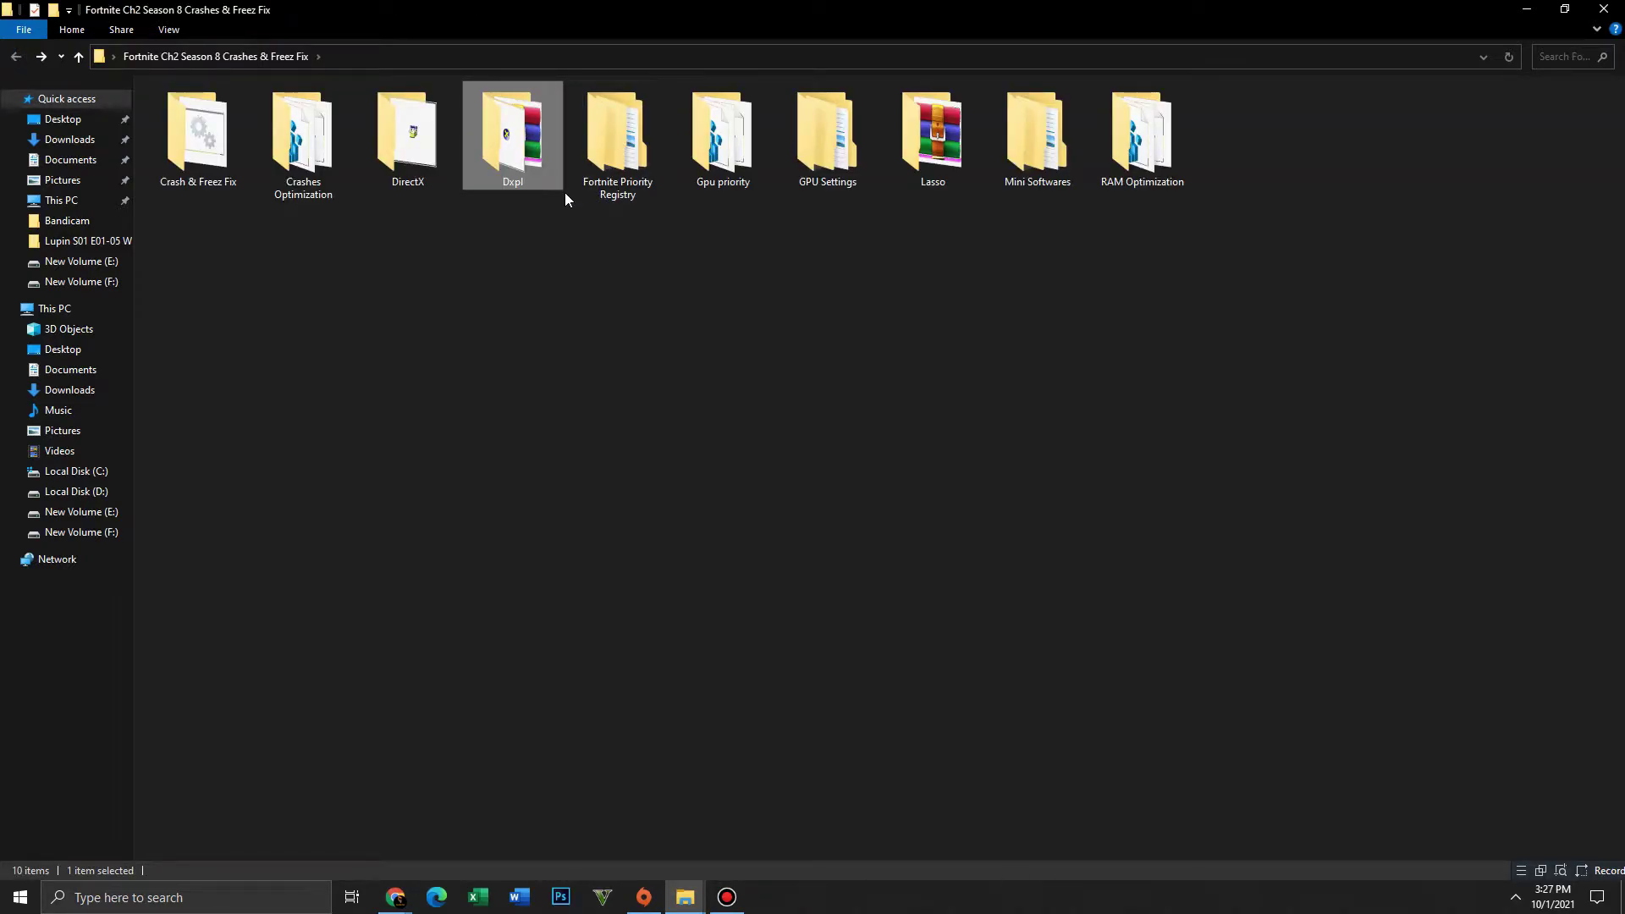
- Merge FortniteAboveNormalPriority, FortniteHighPriority and FortniteNormalPriority .reg files from Auto Cpu Priority
double_click(616, 190)
double_click(224, 111)
key(ctrl+a)
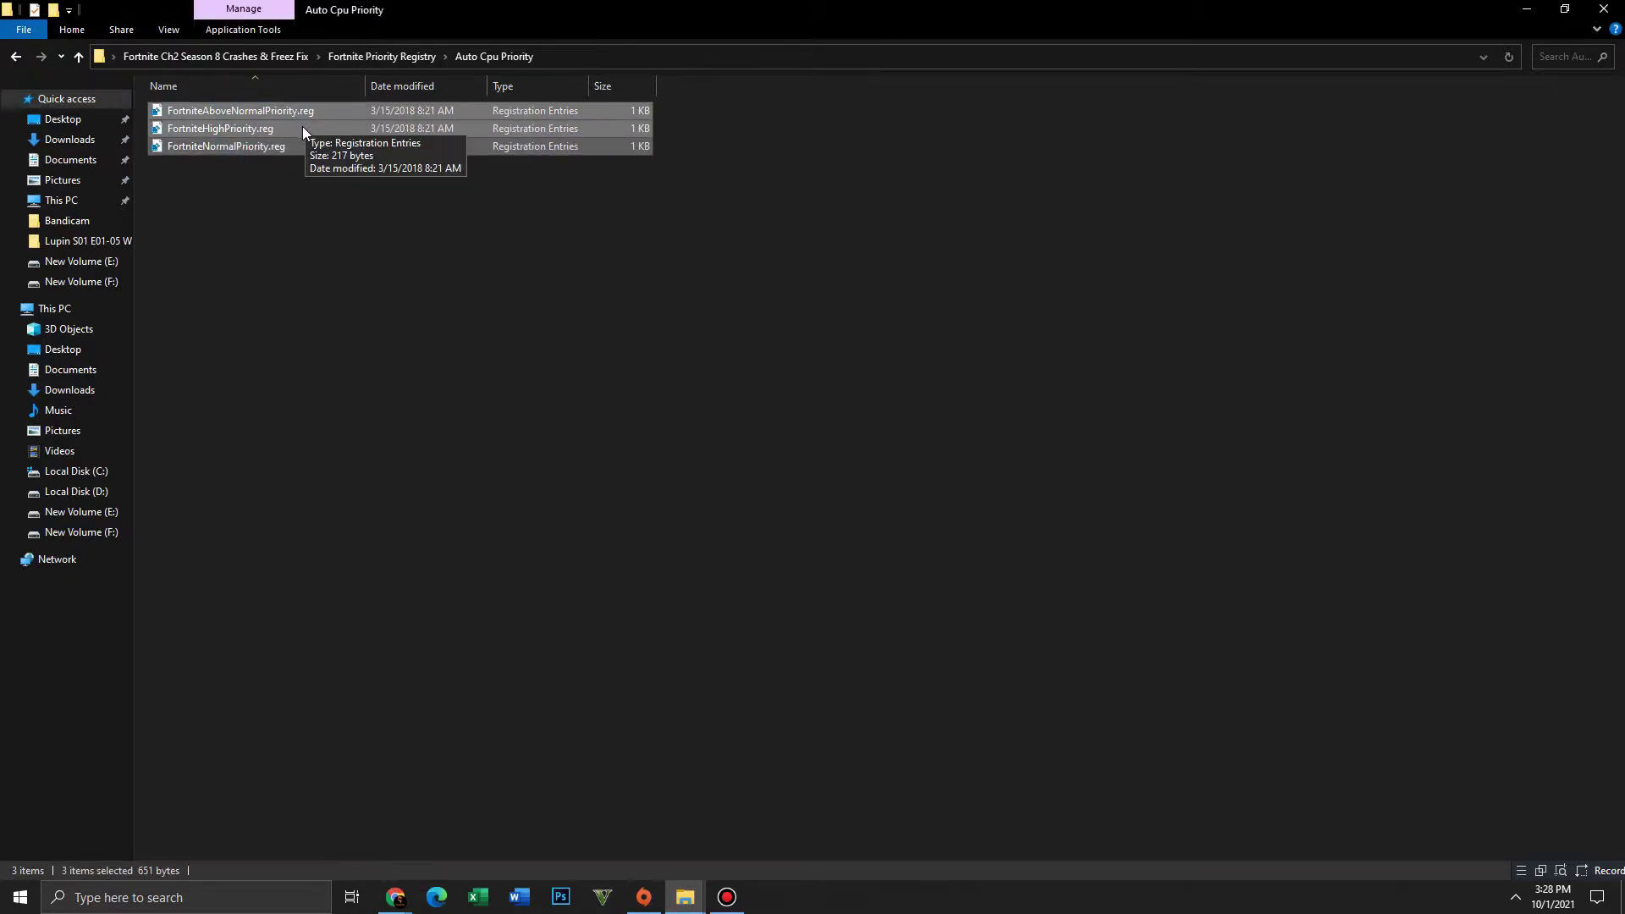
double_click(307, 110)
click(940, 474)
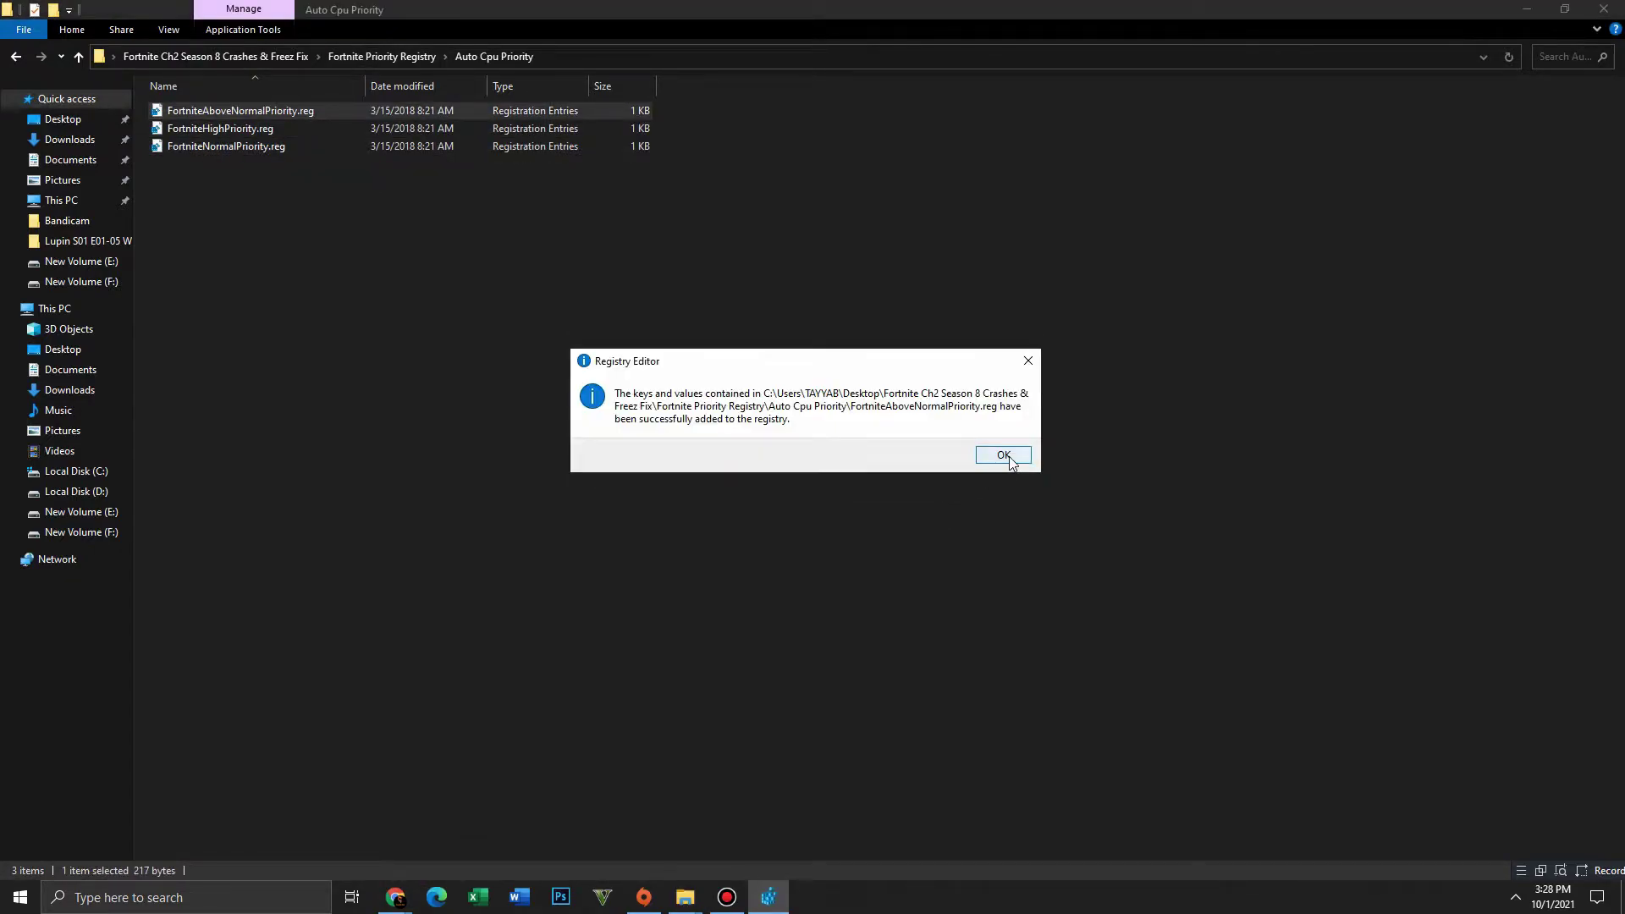
click(1020, 459)
double_click(258, 131)
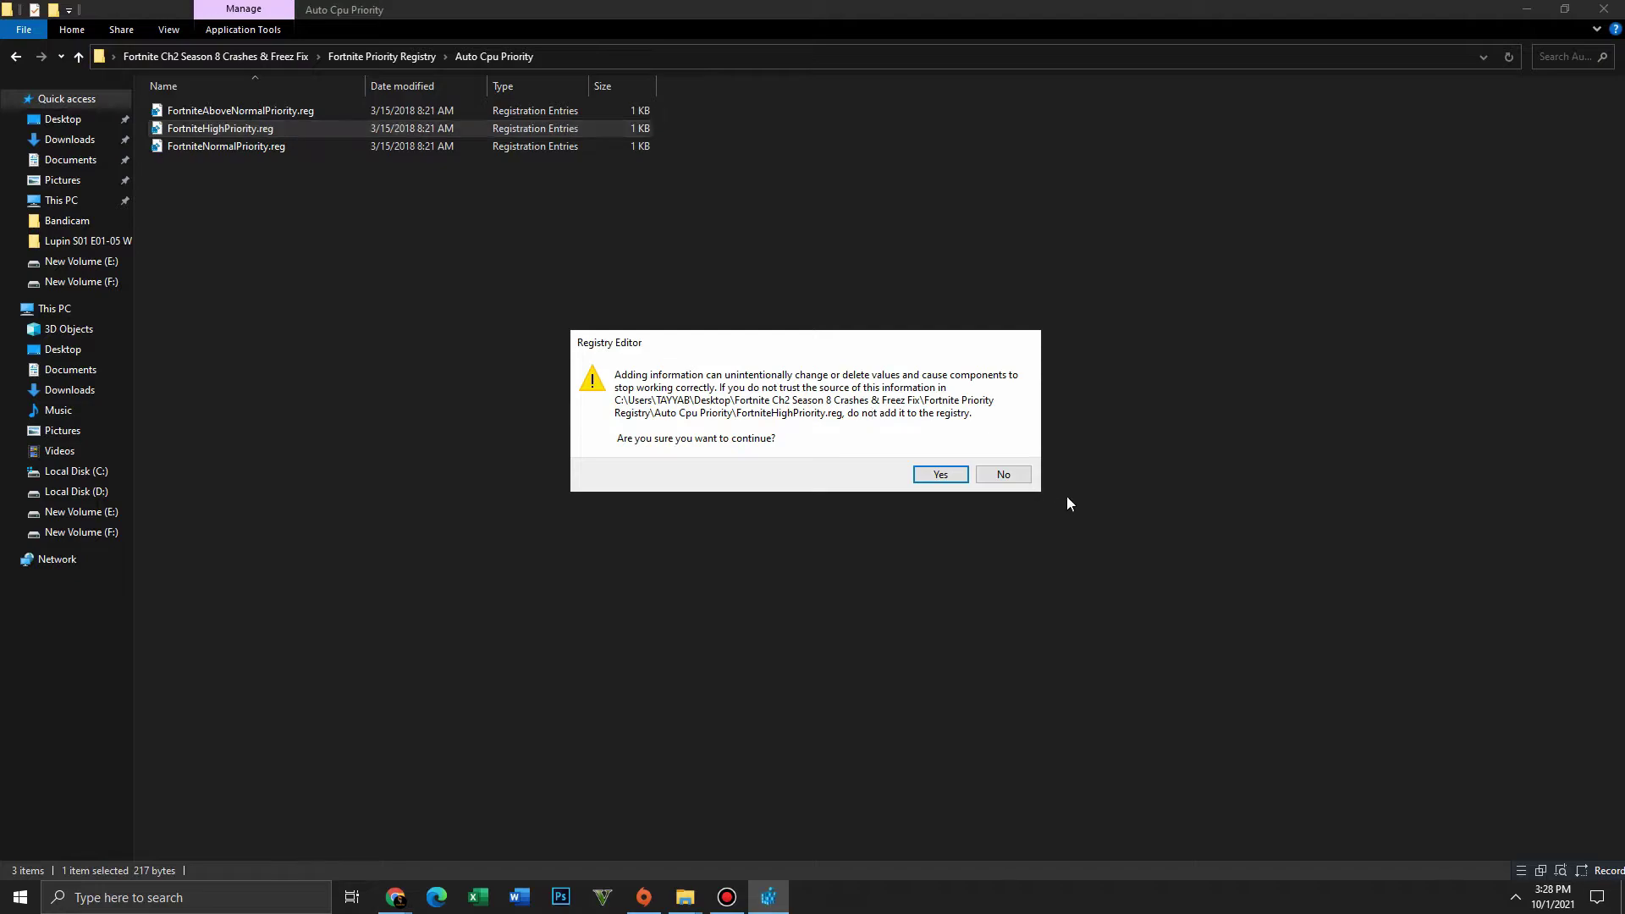
click(940, 474)
click(1015, 458)
double_click(254, 147)
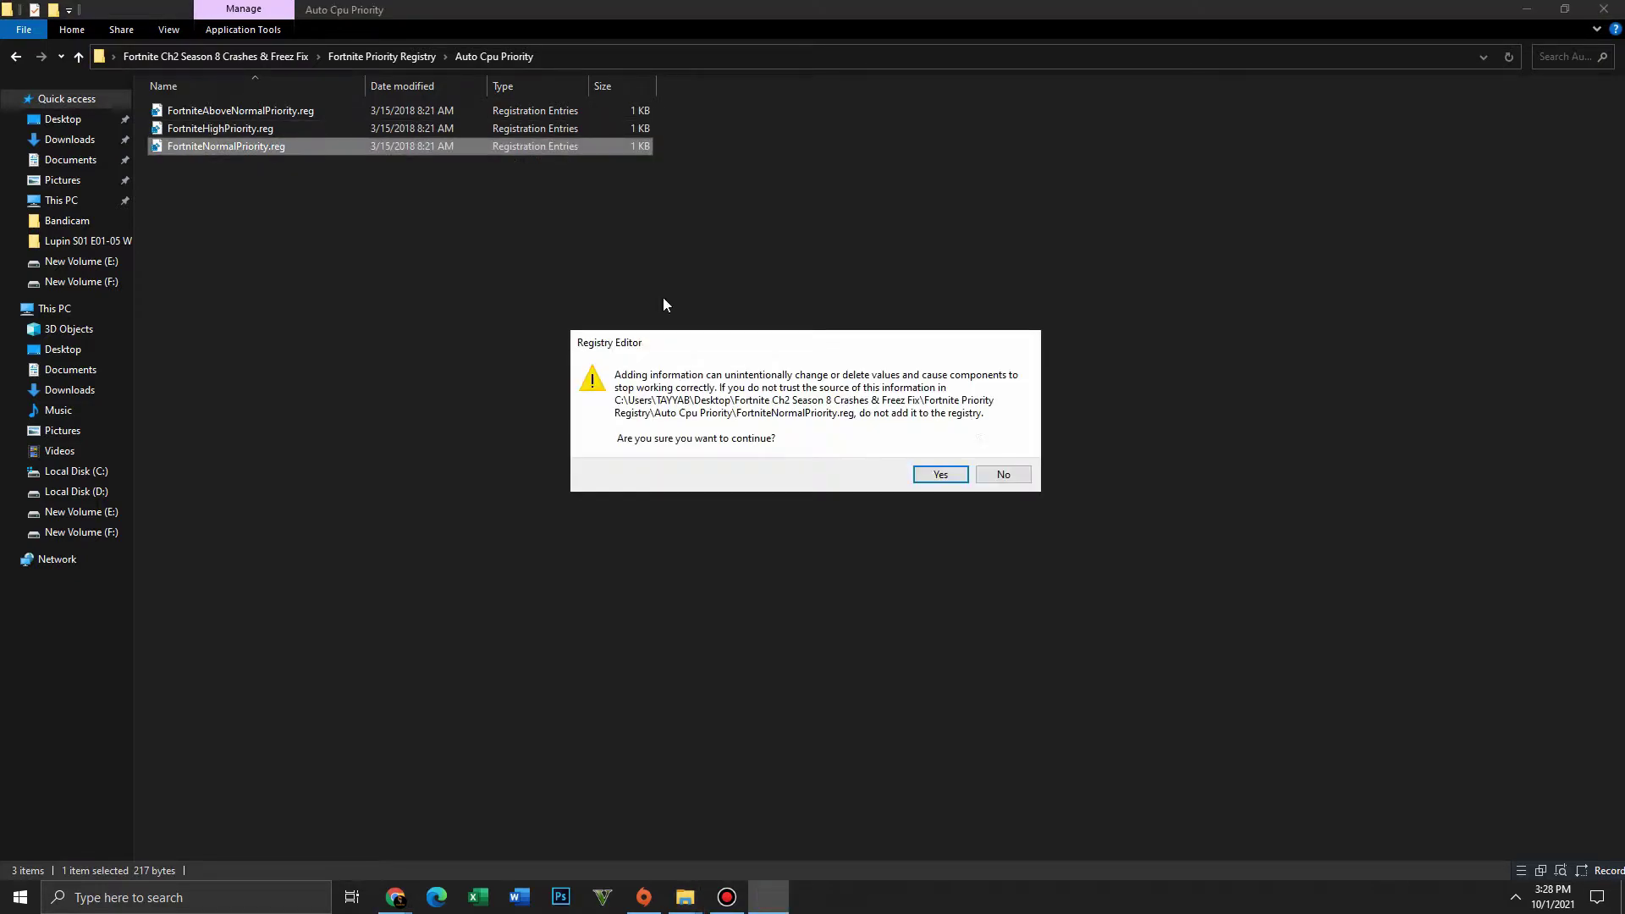
click(940, 474)
click(1013, 459)
- Merge Intel Thread Priority.reg from the Gpu priority folder, then return to the fix folder
click(17, 61)
click(16, 63)
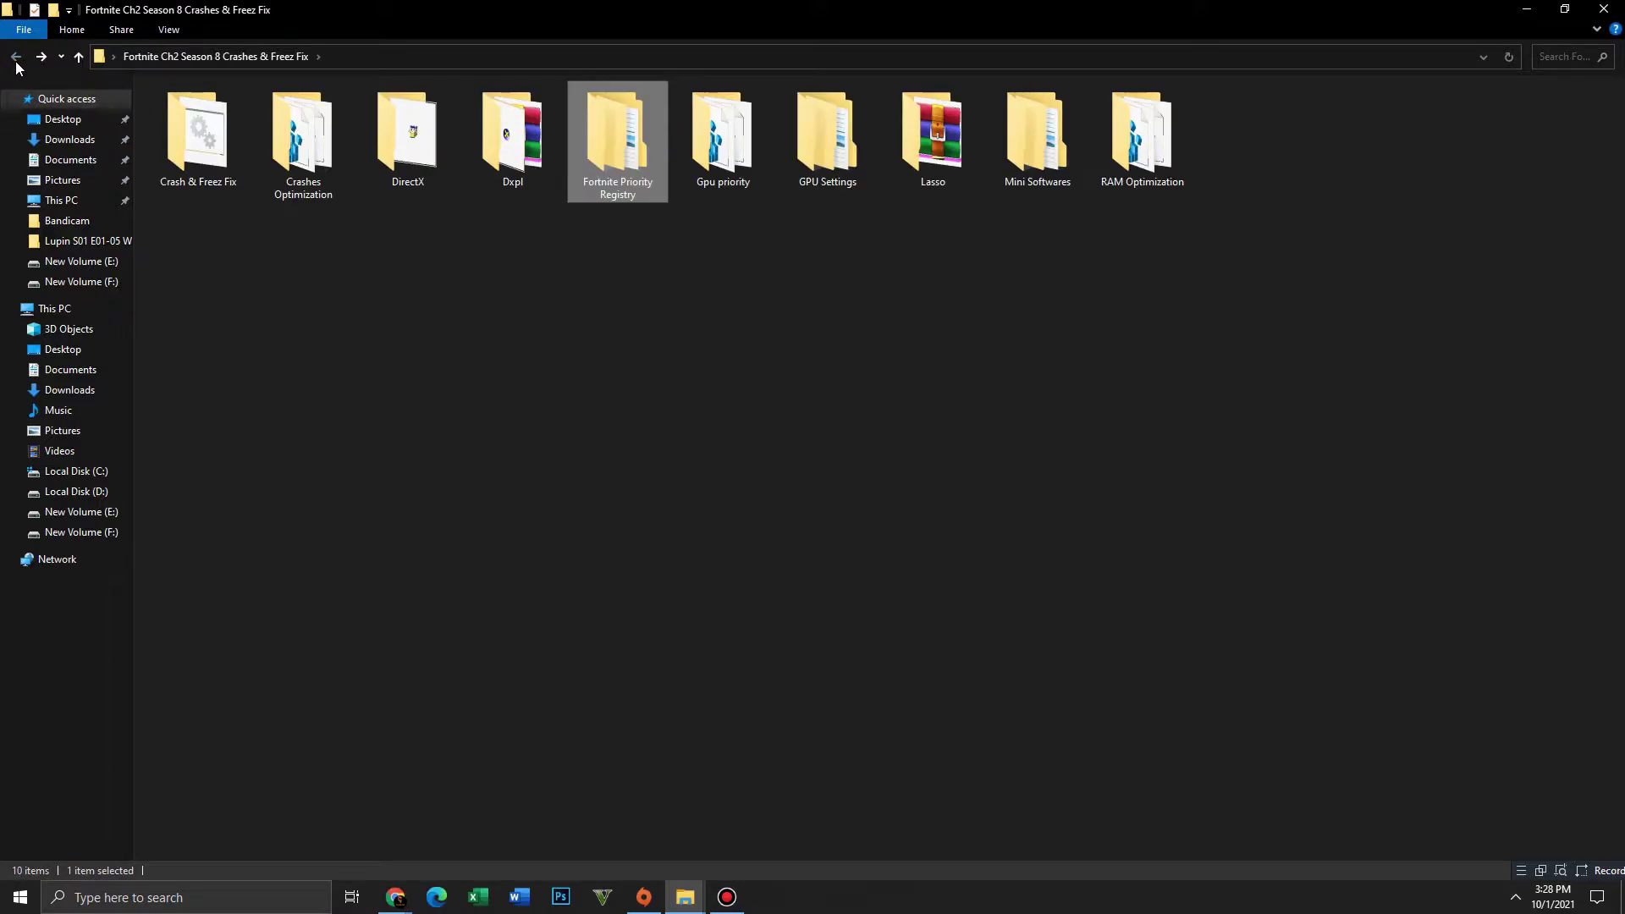
double_click(721, 169)
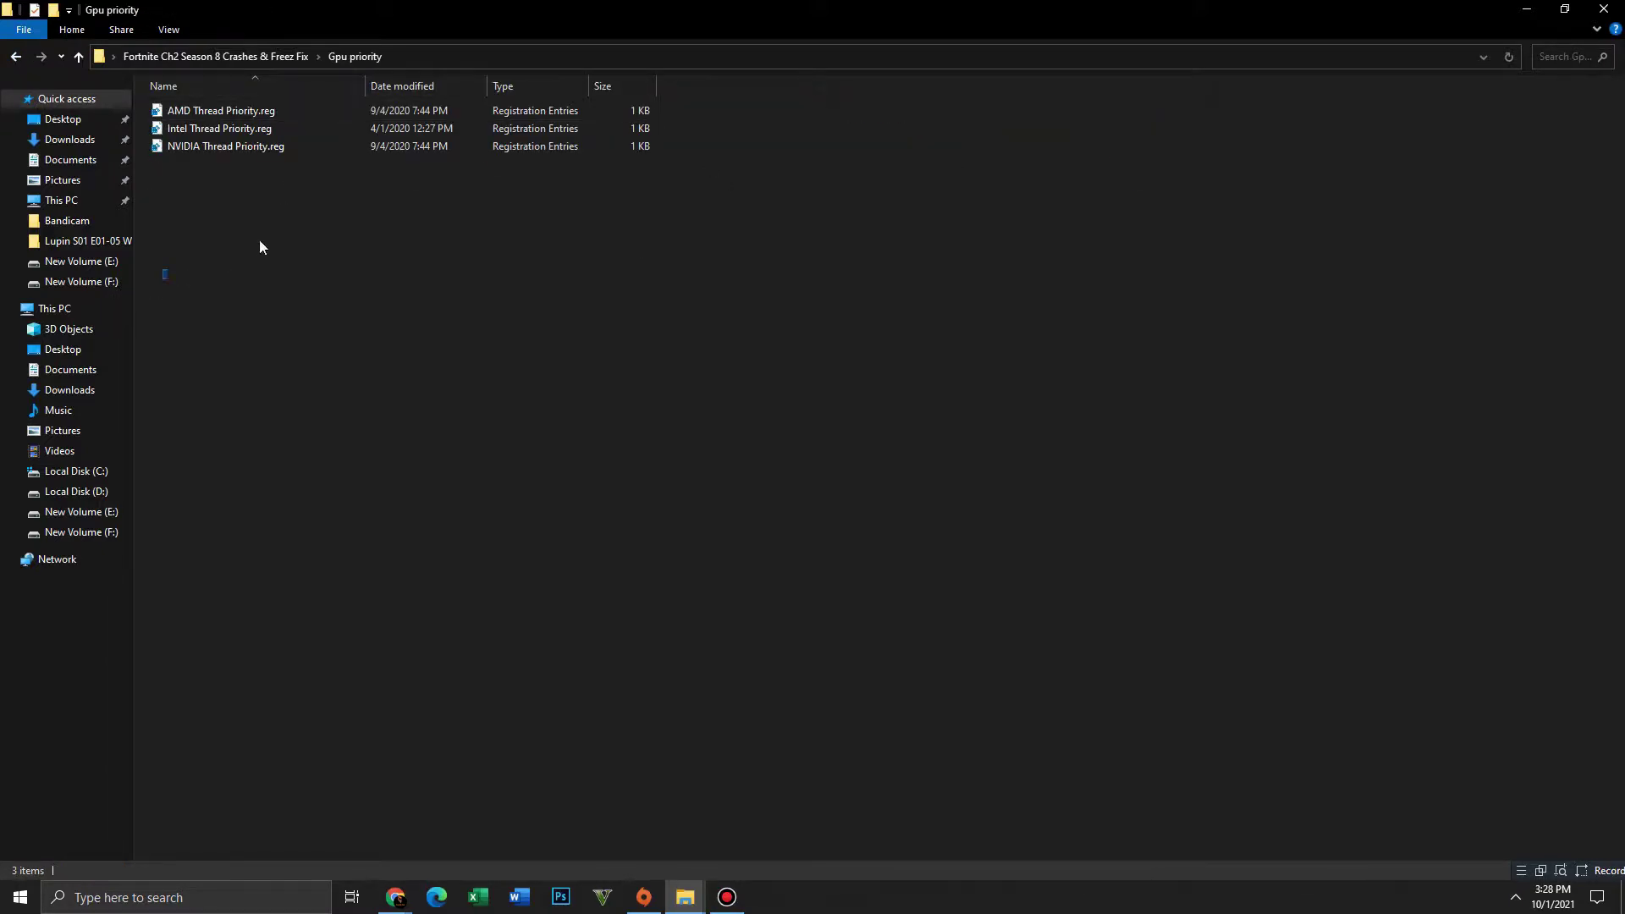
drag(257, 243, 165, 105)
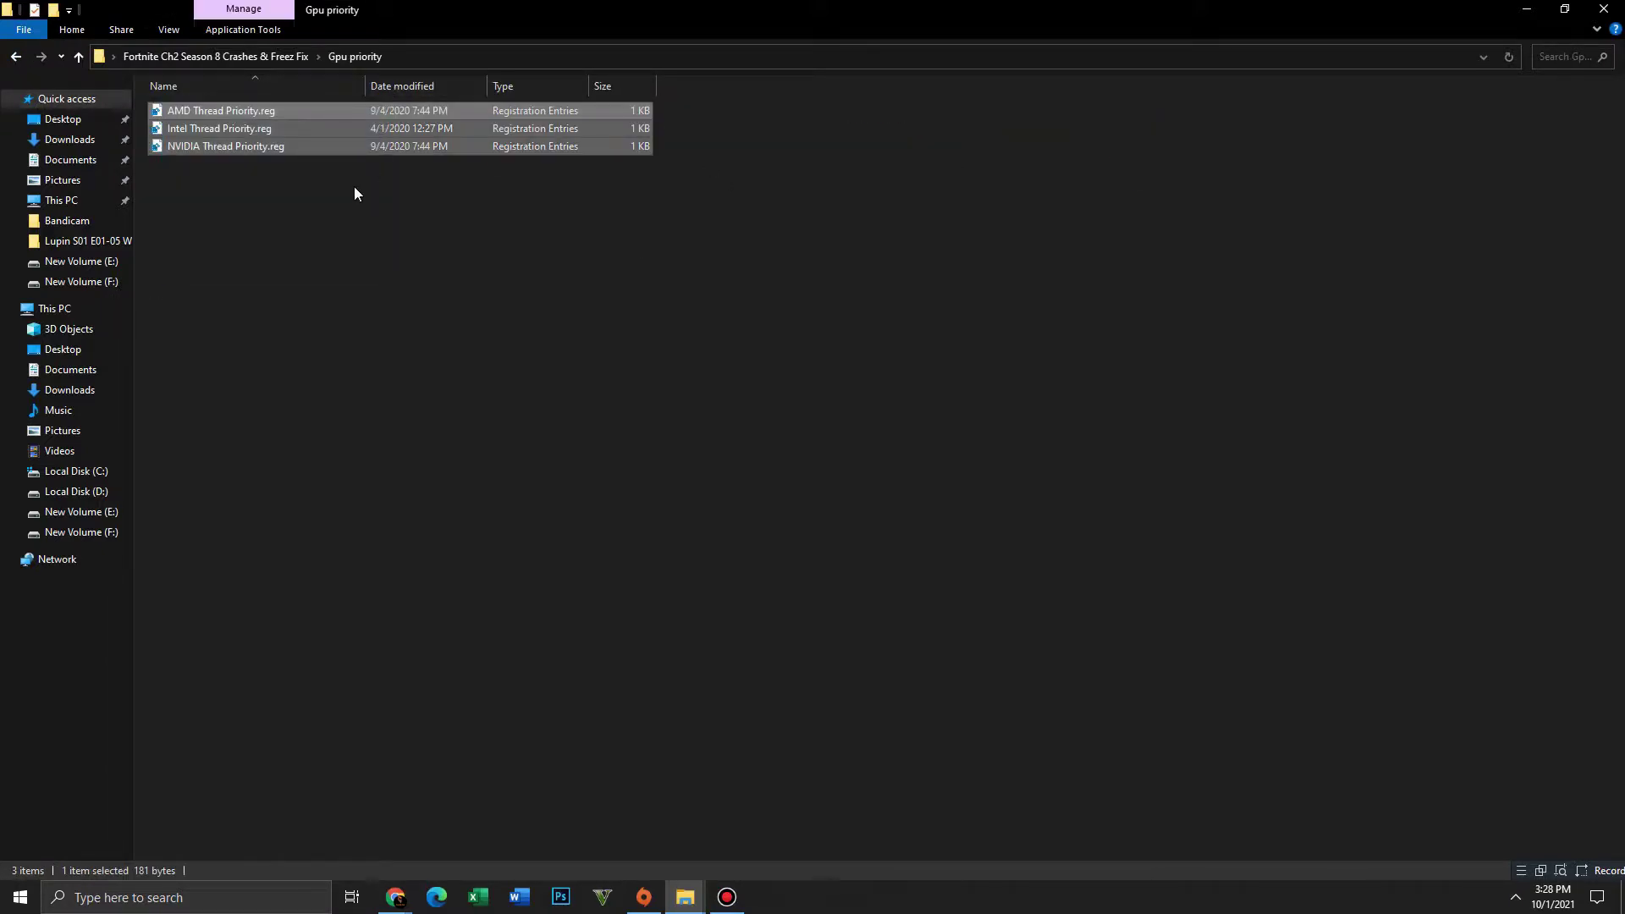
click(214, 131)
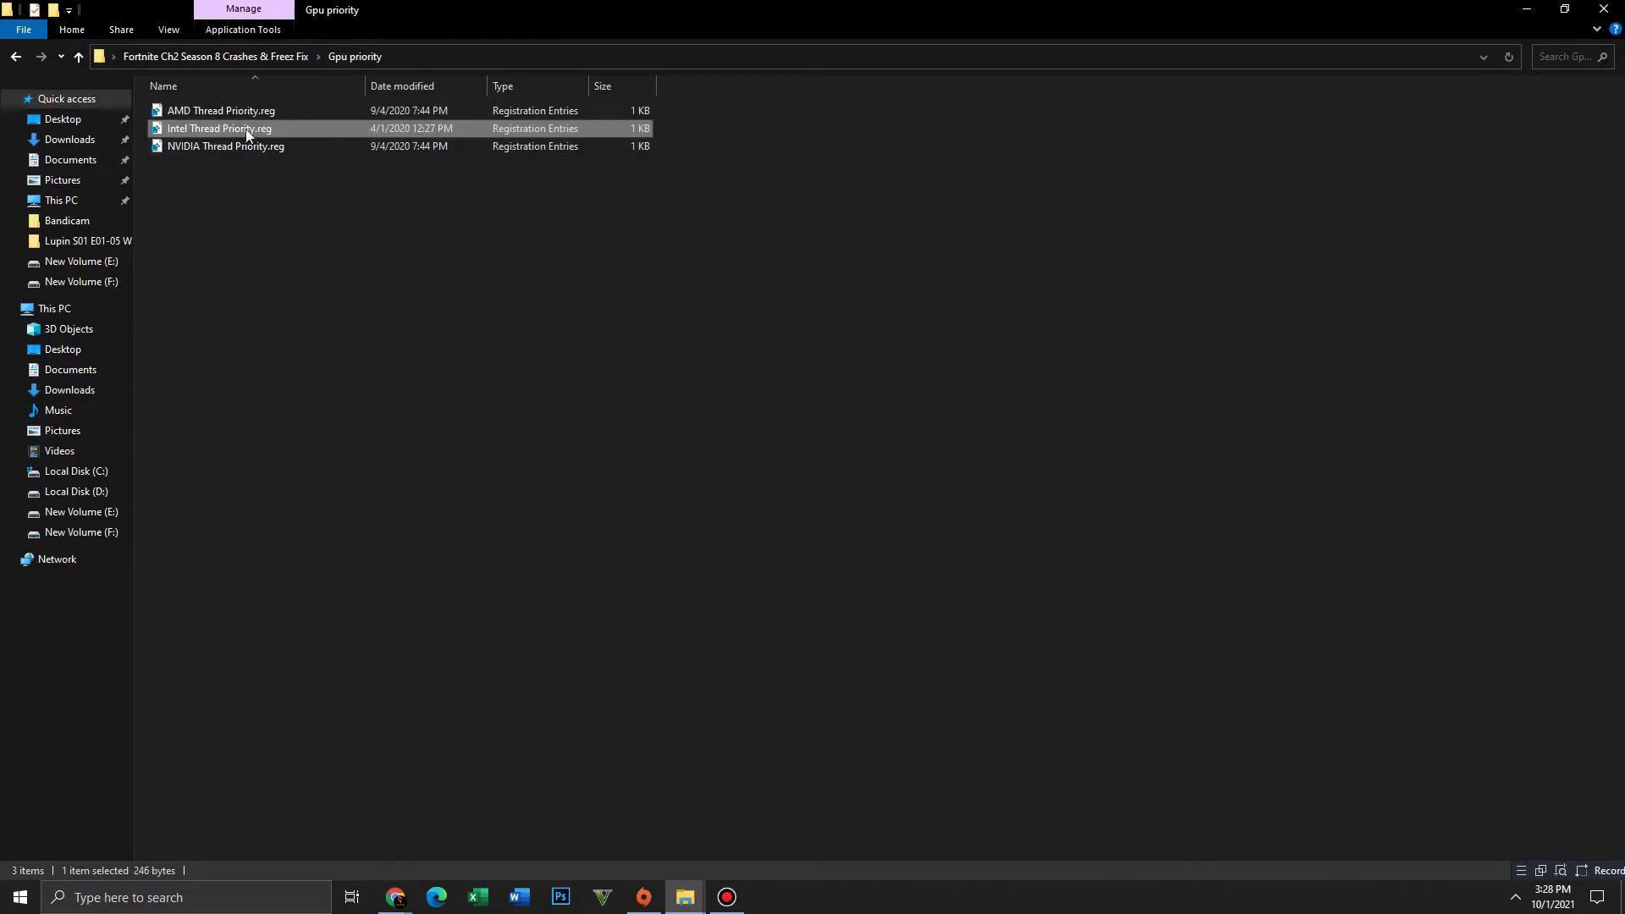
double_click(247, 133)
click(936, 471)
click(999, 455)
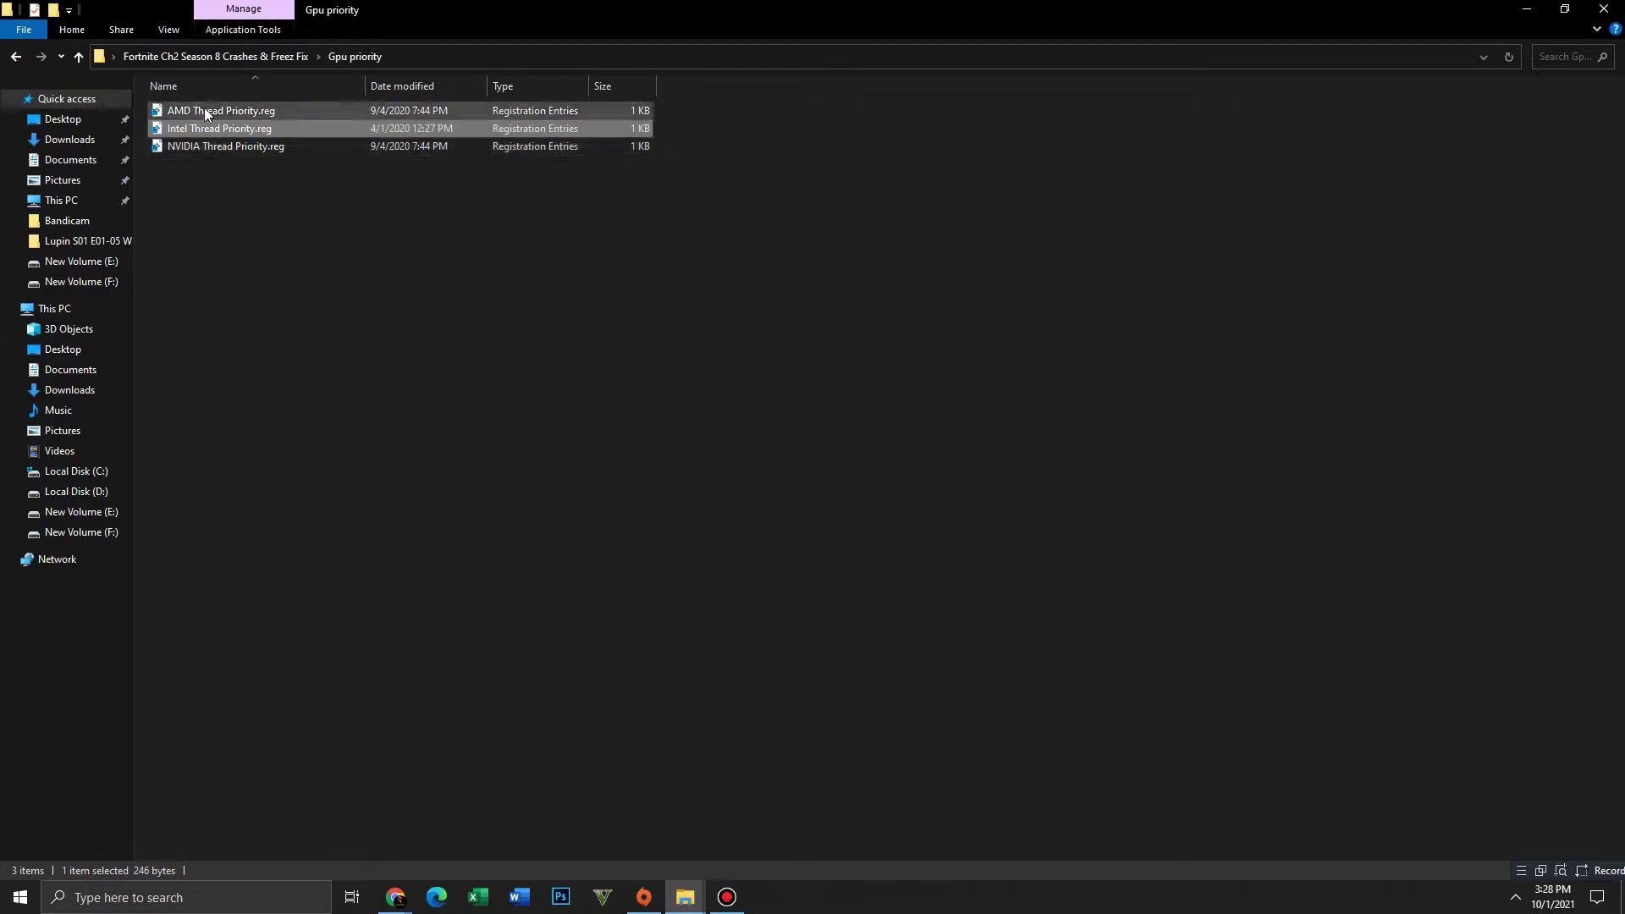
click(17, 63)
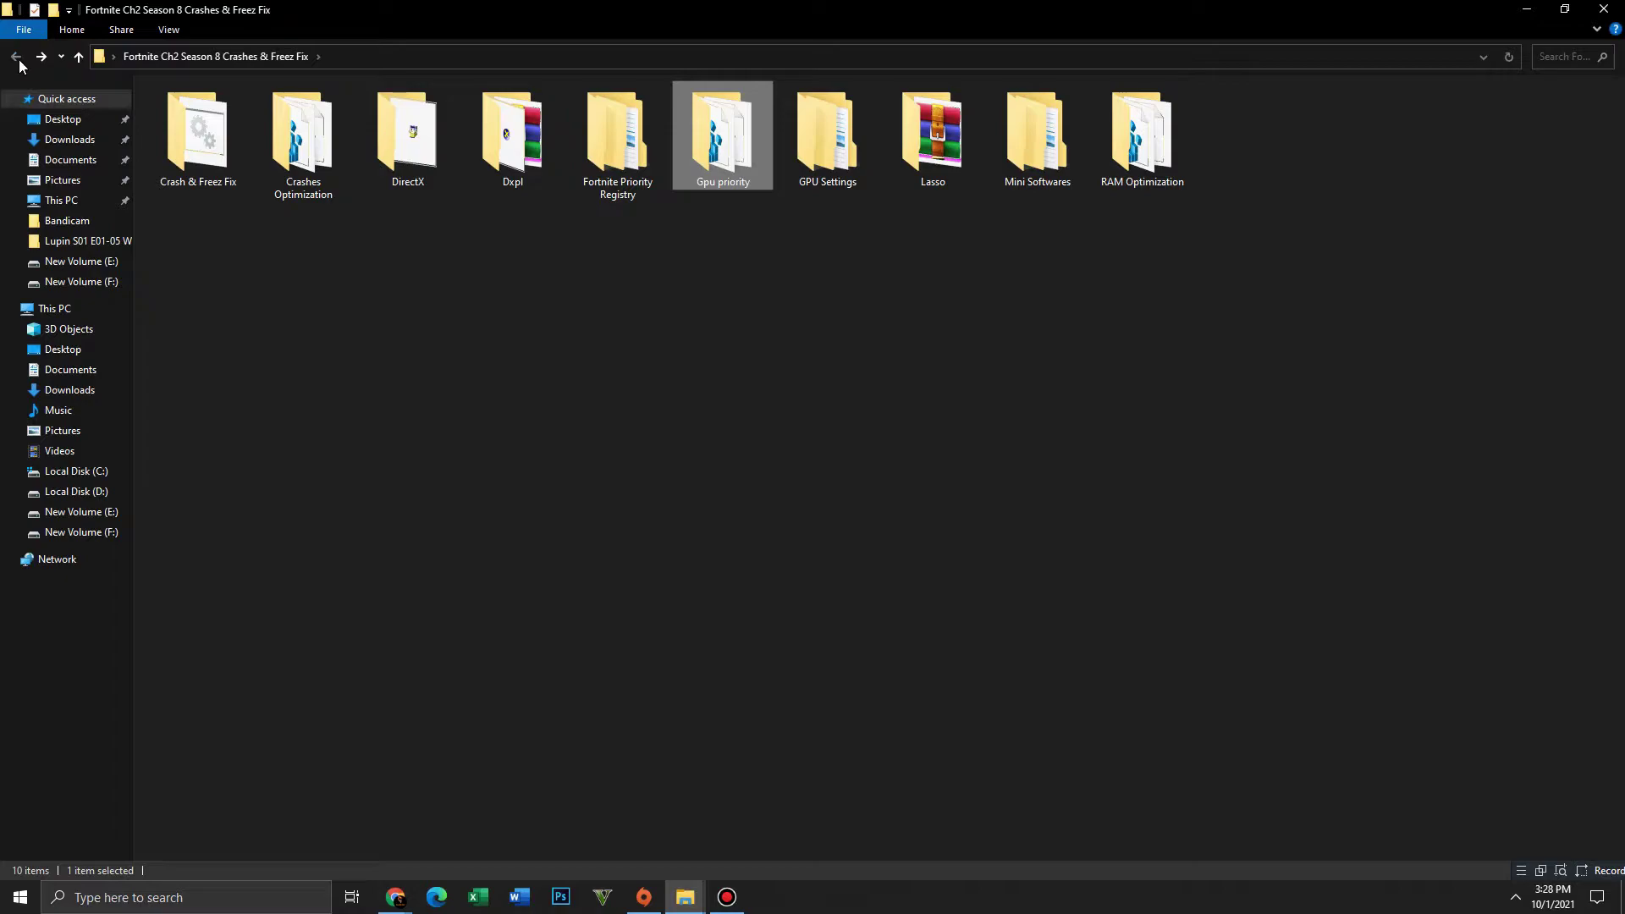
- View the AMD 3.jpg and Intel Graphics Command Center settings pictures in GPU Settings
double_click(868, 140)
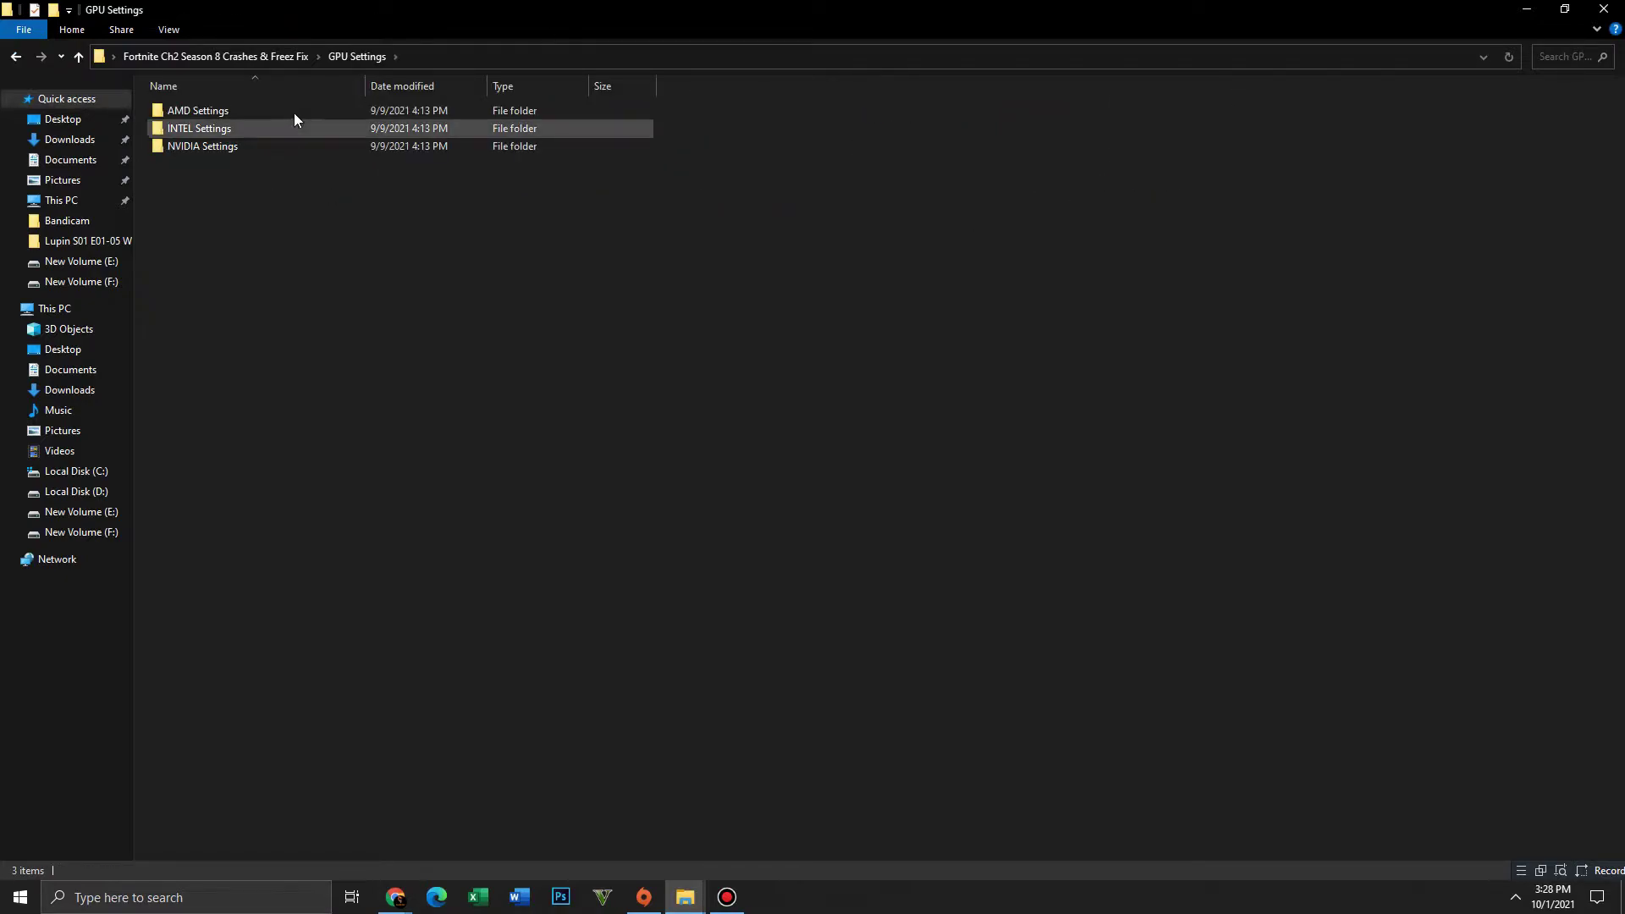
double_click(224, 119)
double_click(204, 98)
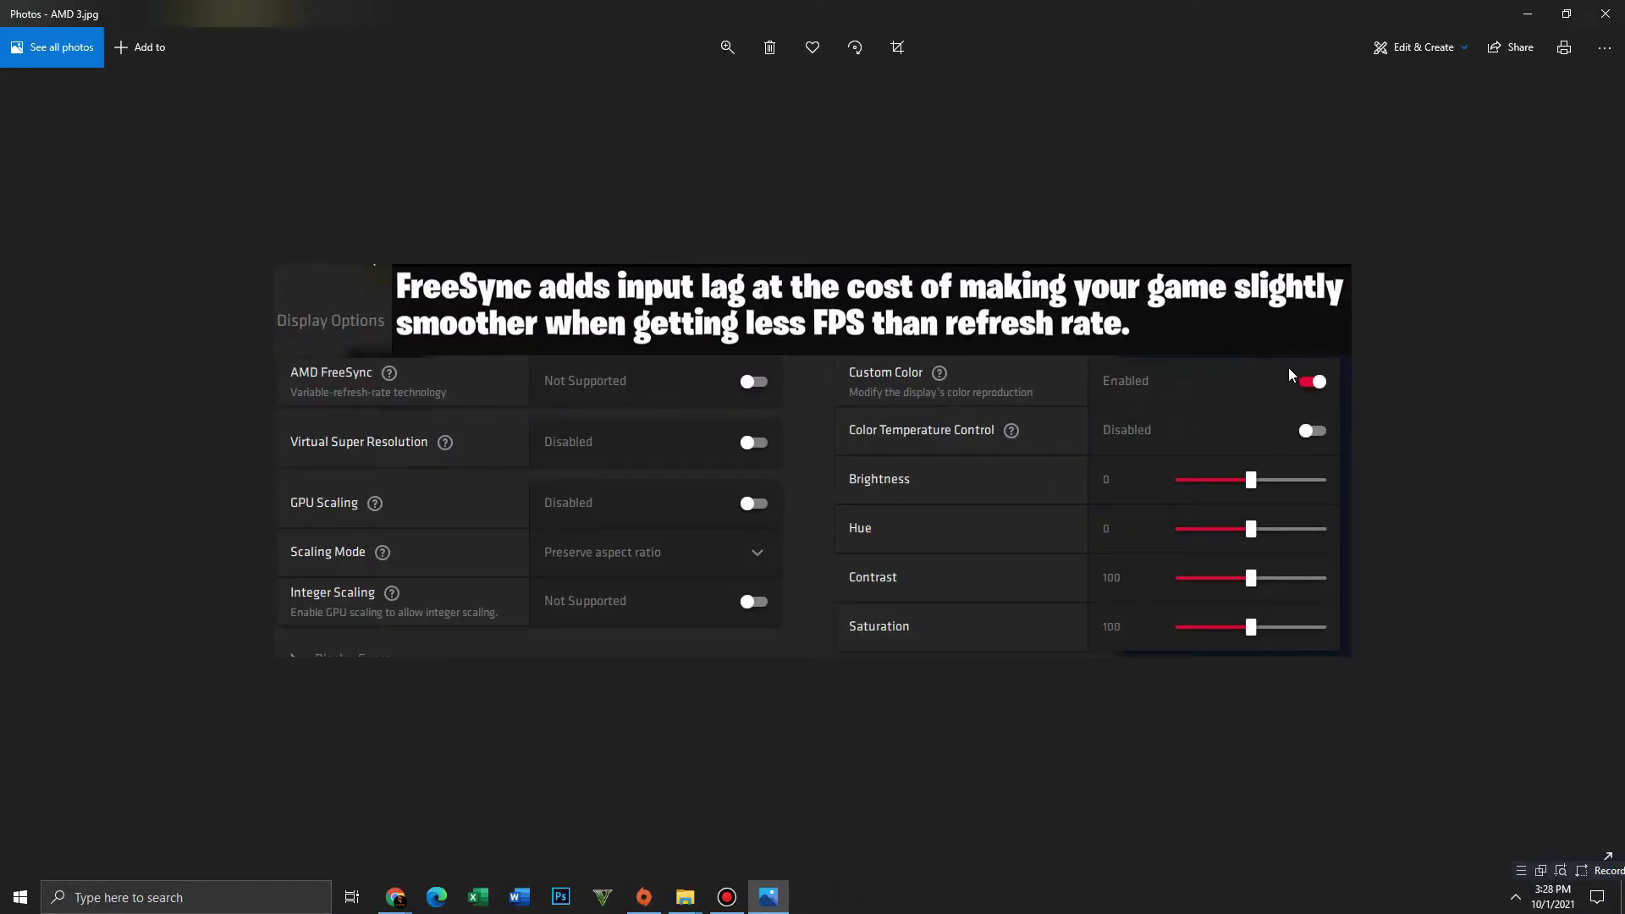
click(1605, 14)
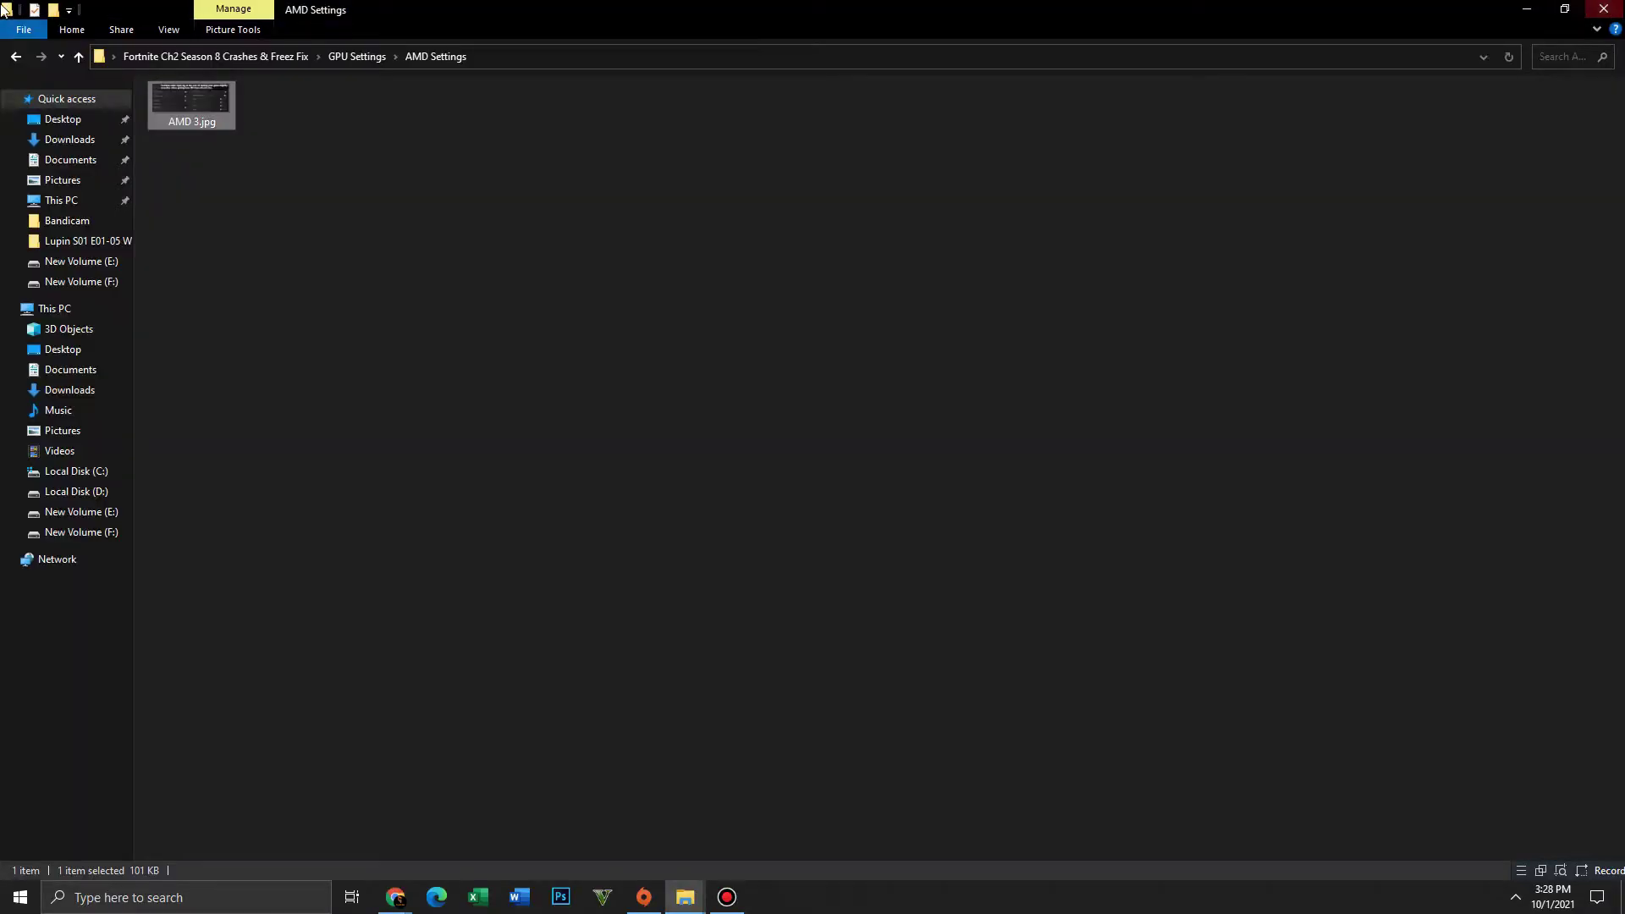
click(15, 58)
click(235, 131)
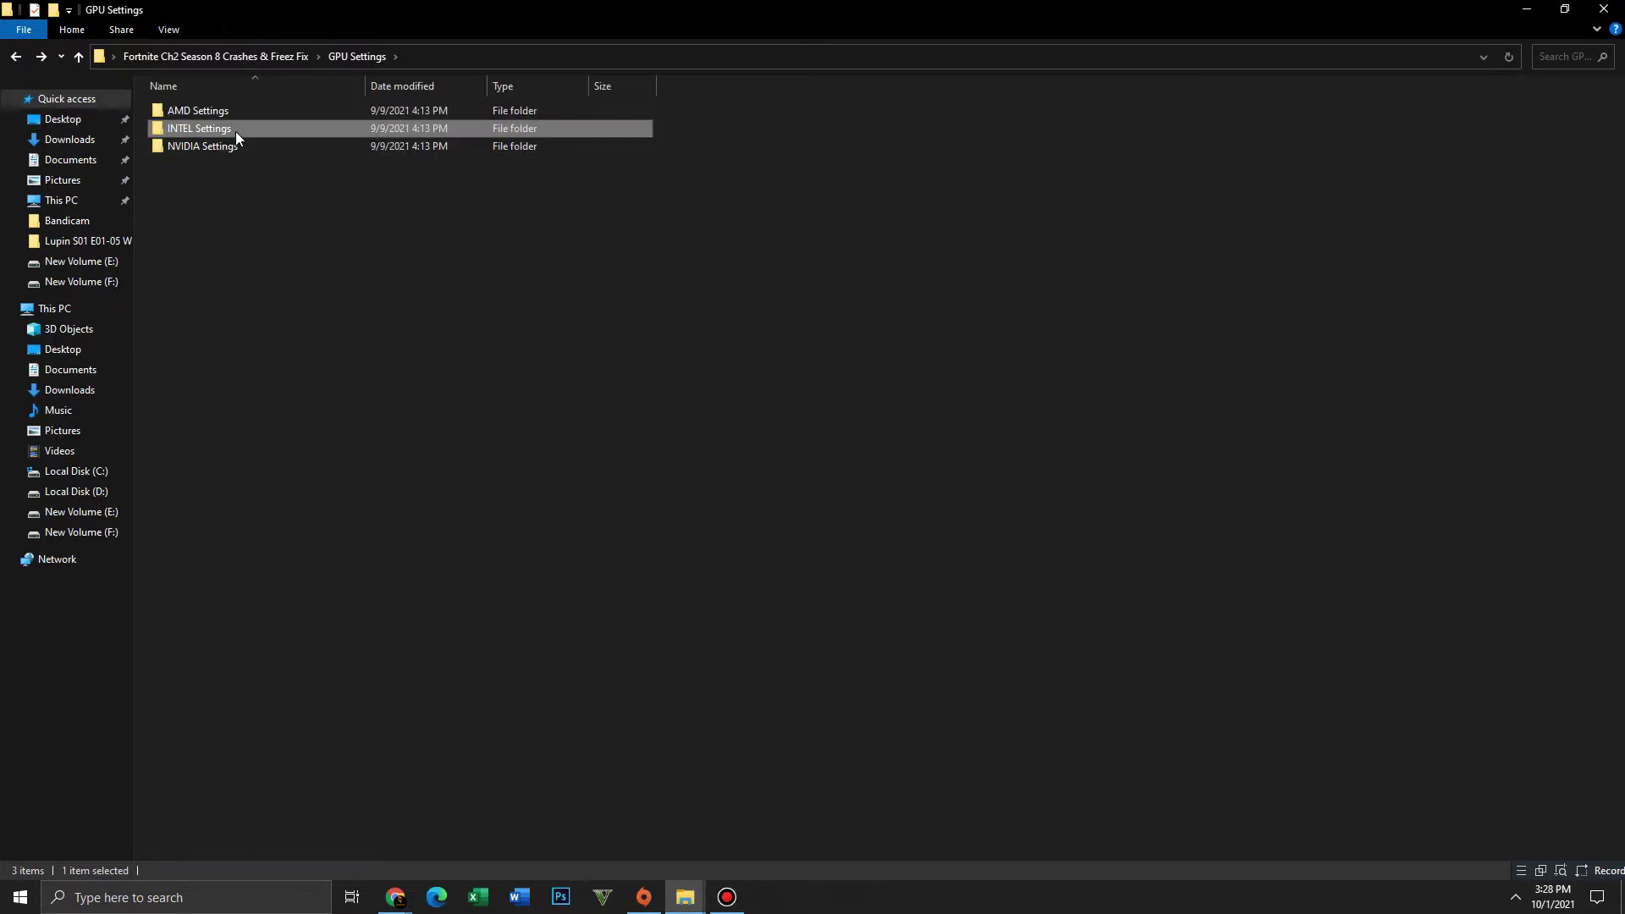
double_click(235, 130)
double_click(229, 148)
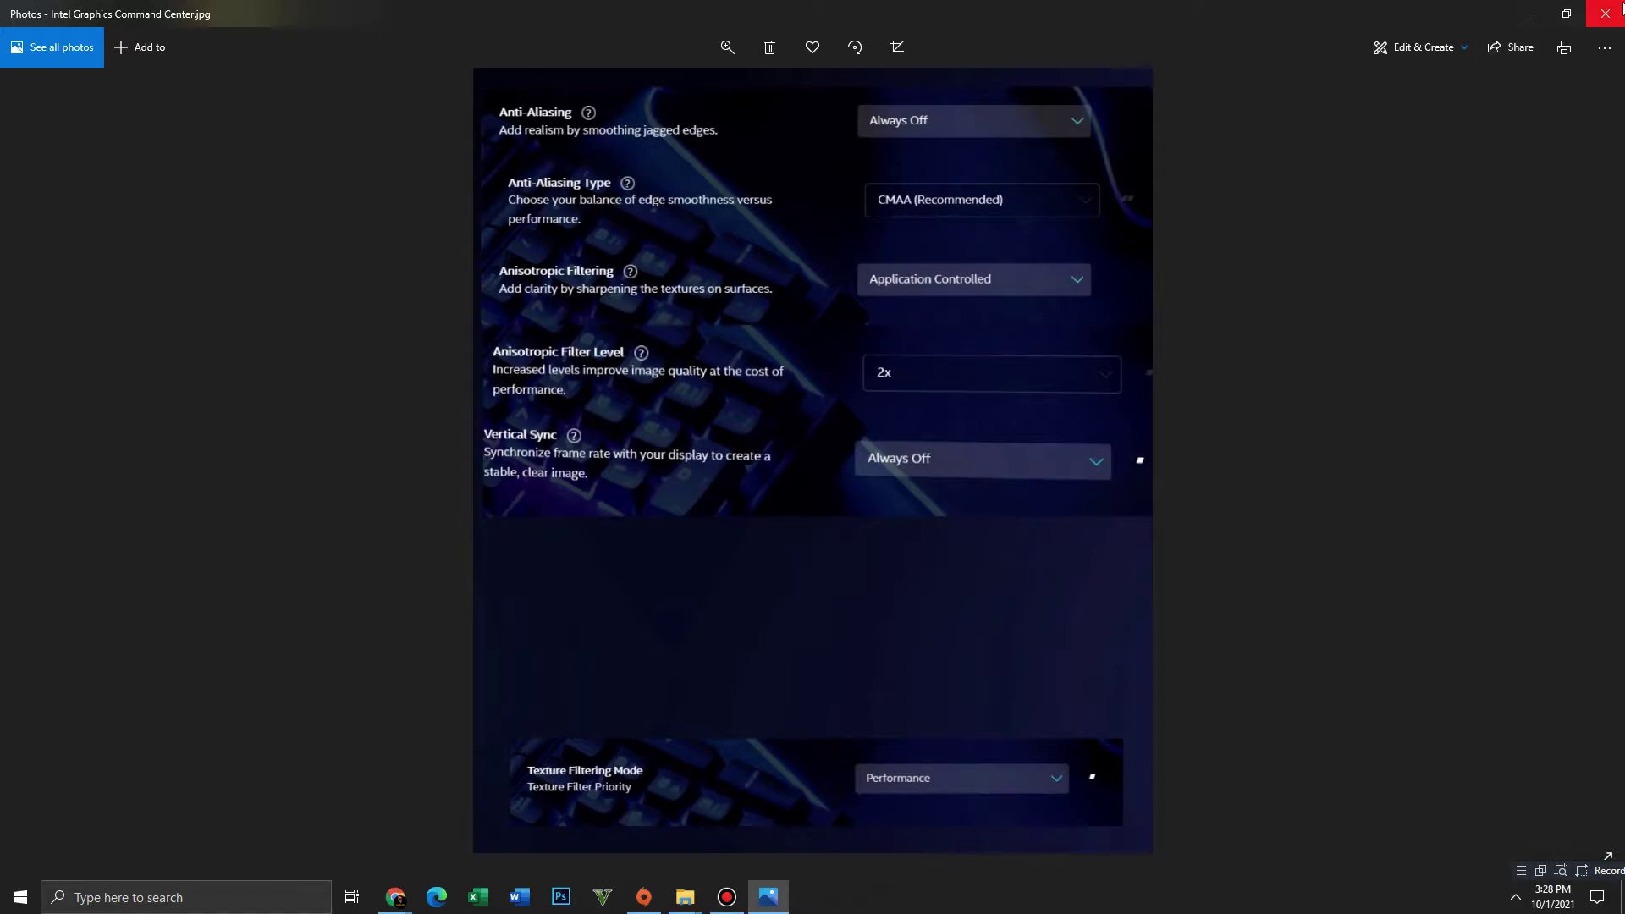
click(1604, 14)
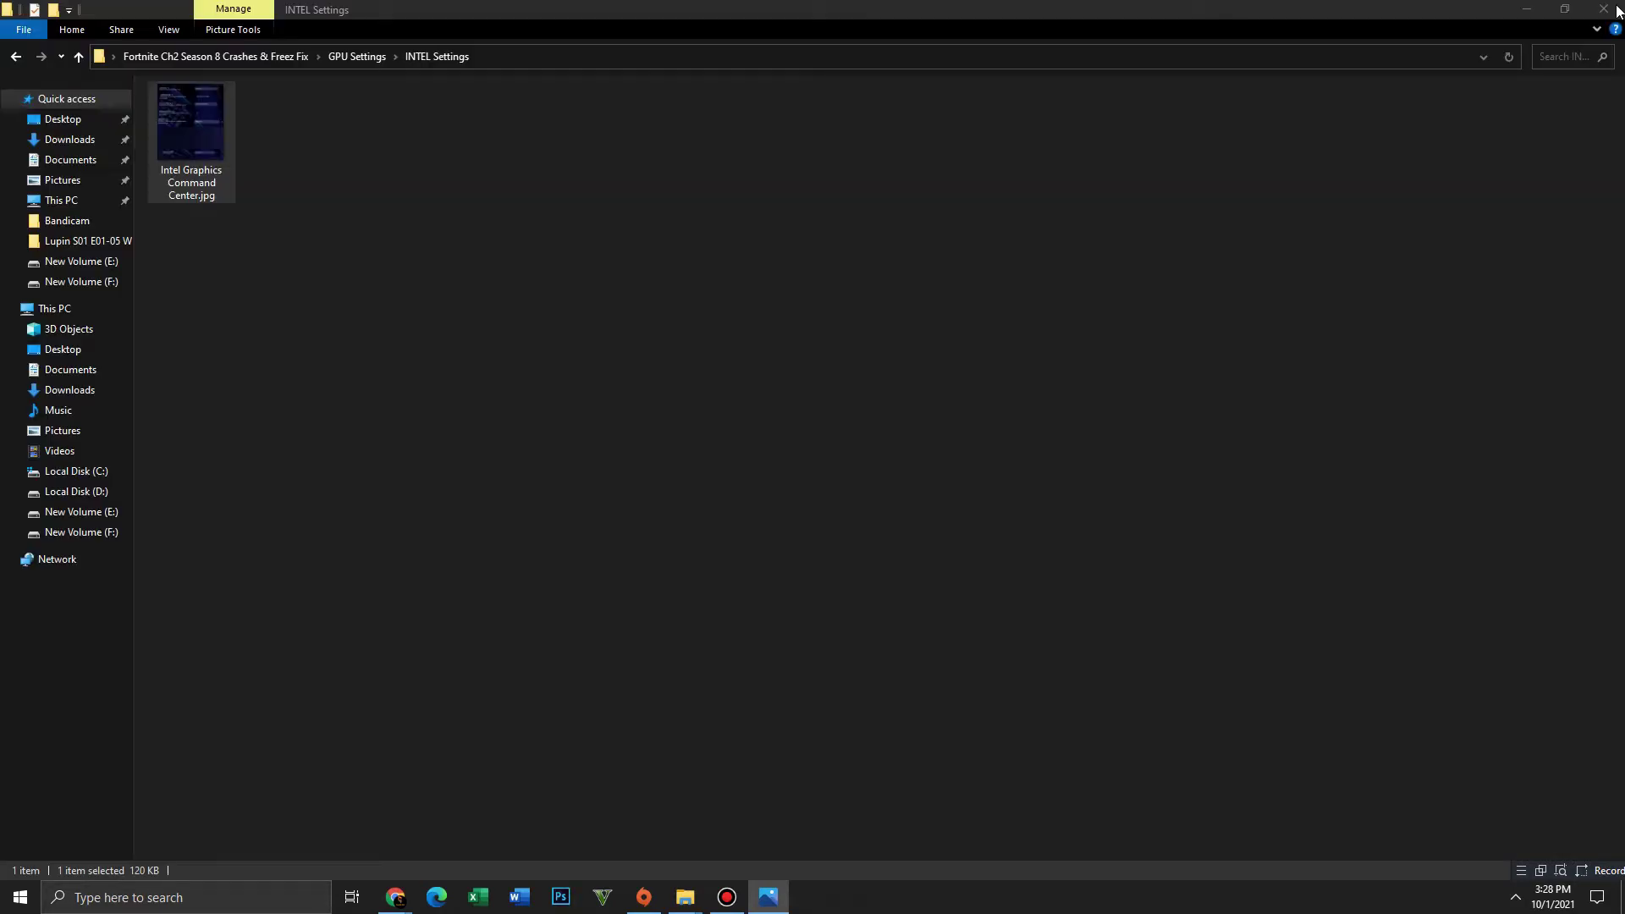
click(16, 56)
- Merge NVIDIA's Unhide SILK Smoothness (PC Only).reg and go back to the main fix folder
click(241, 150)
double_click(241, 150)
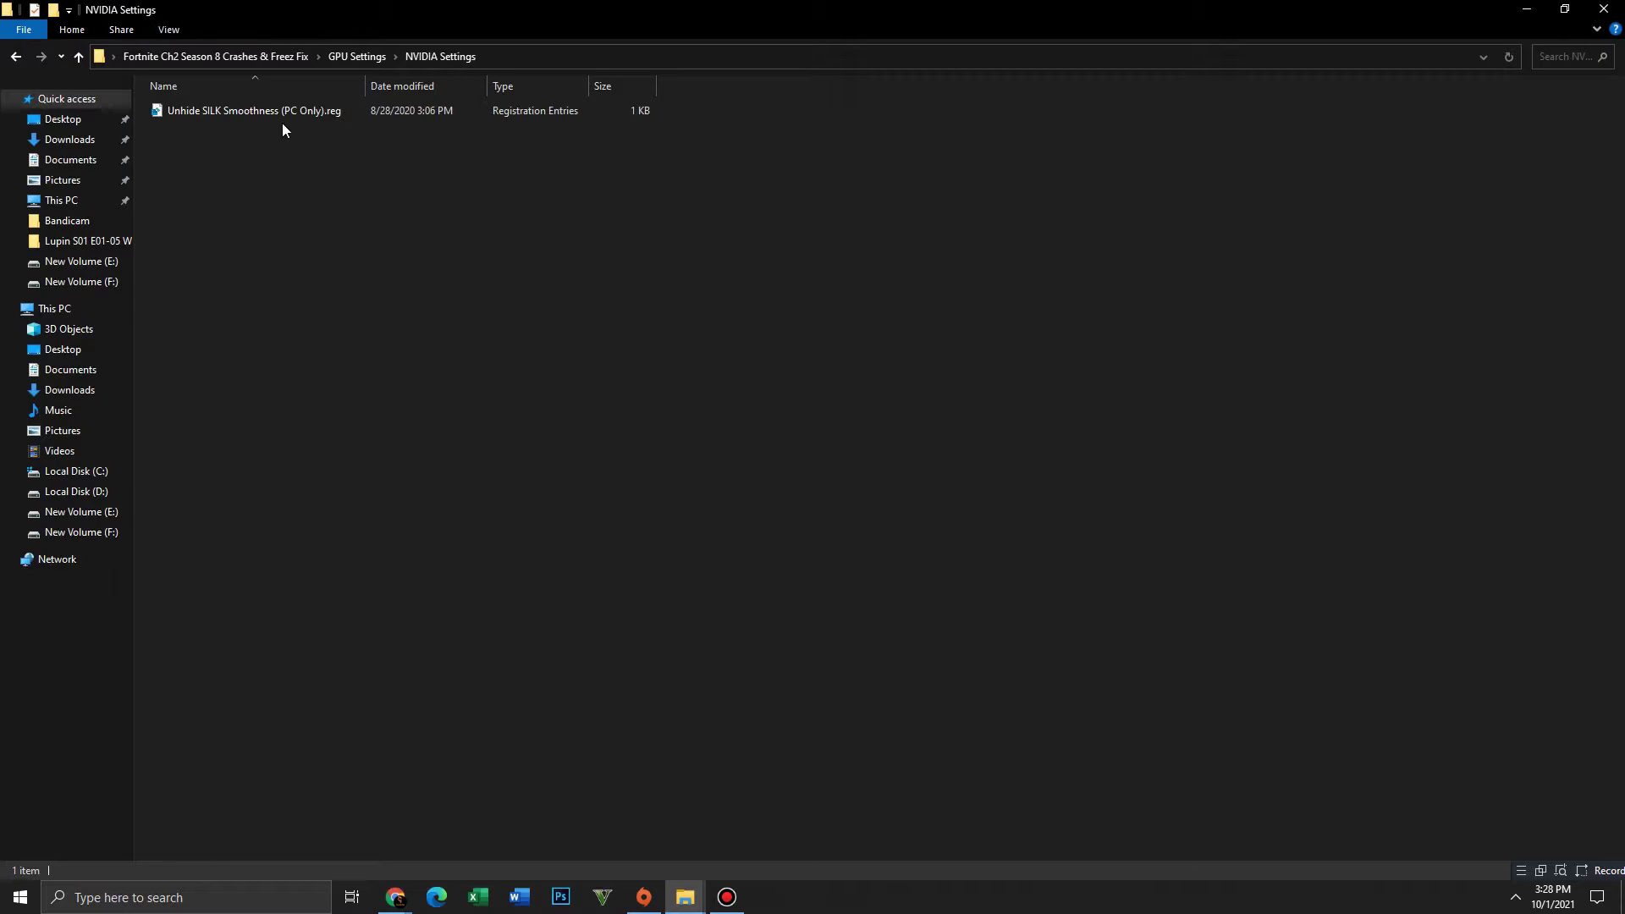
double_click(265, 113)
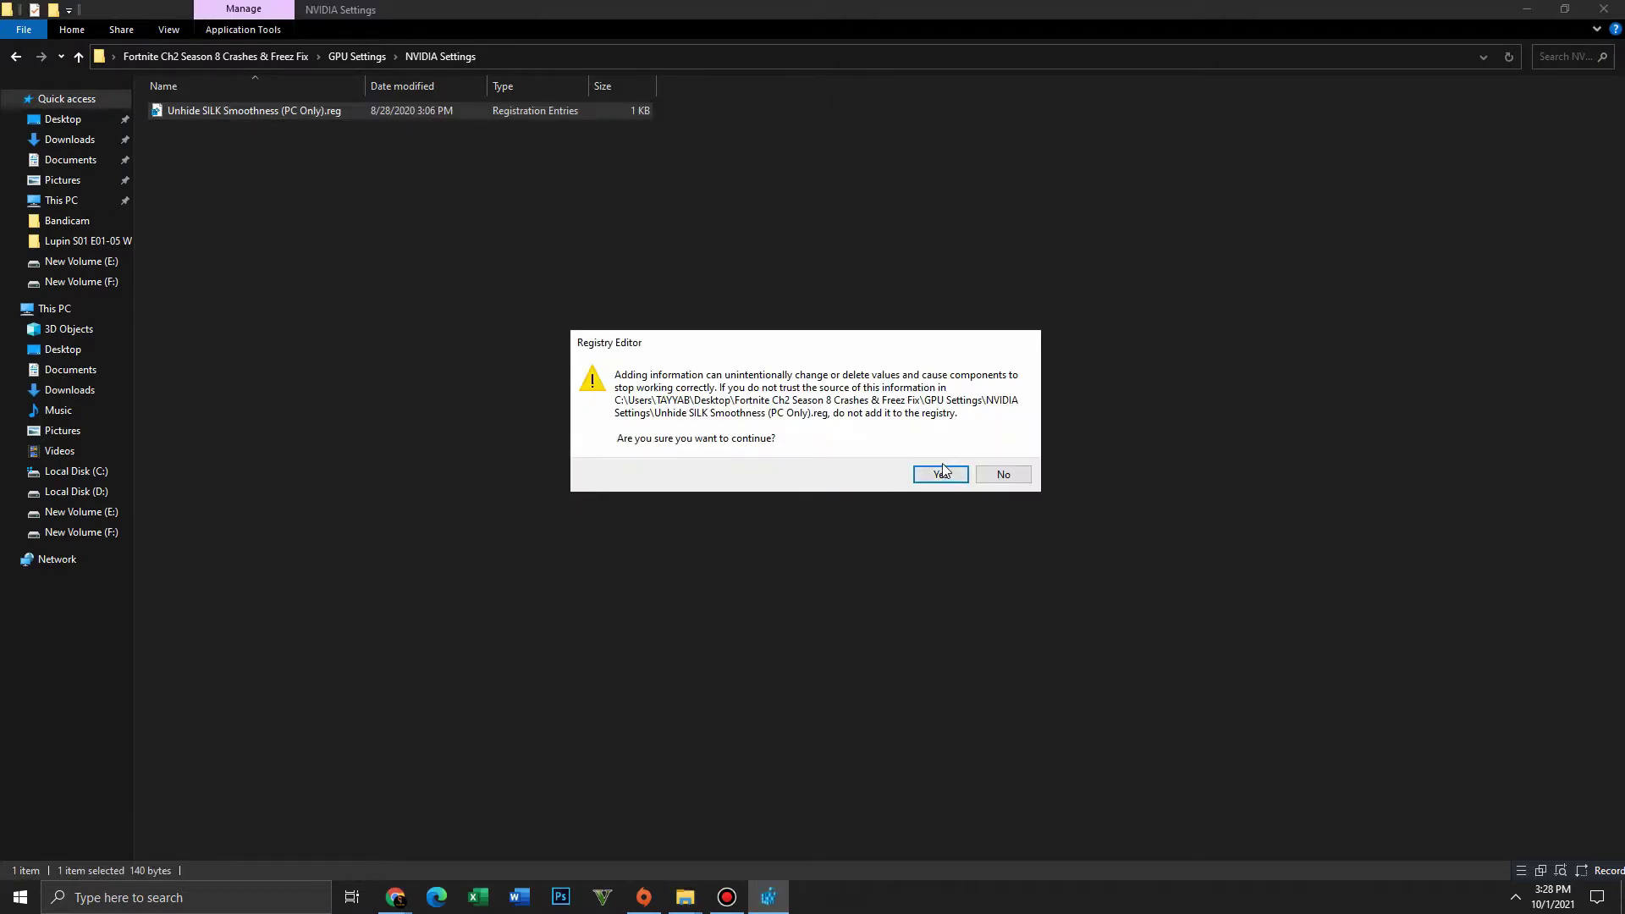
click(943, 474)
click(992, 456)
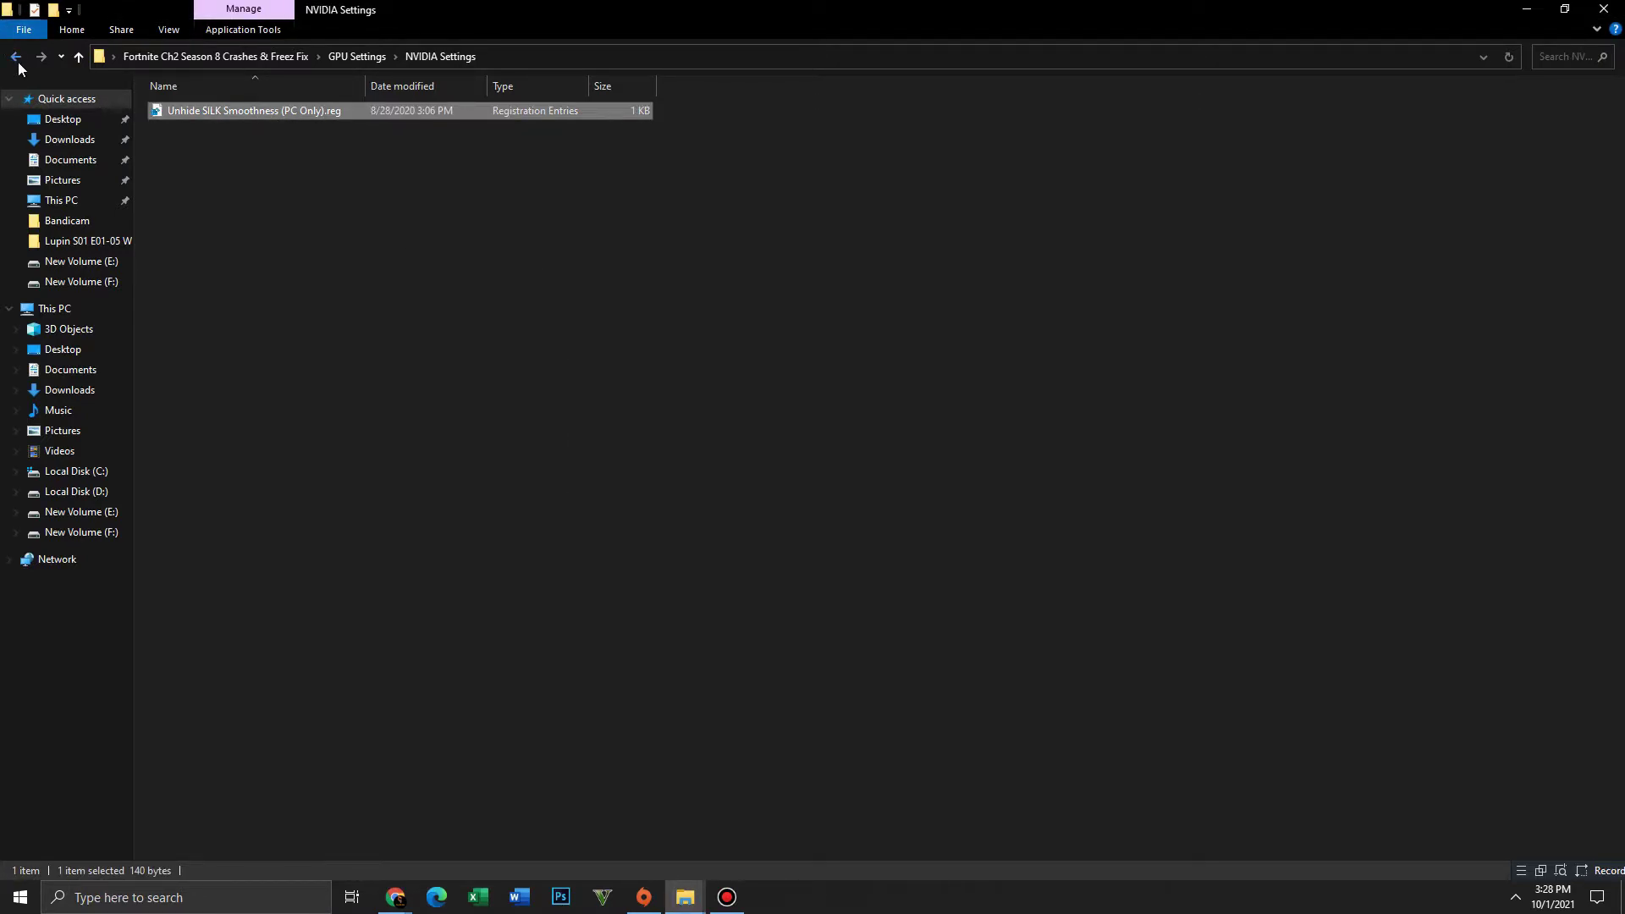
click(15, 56)
click(15, 56)
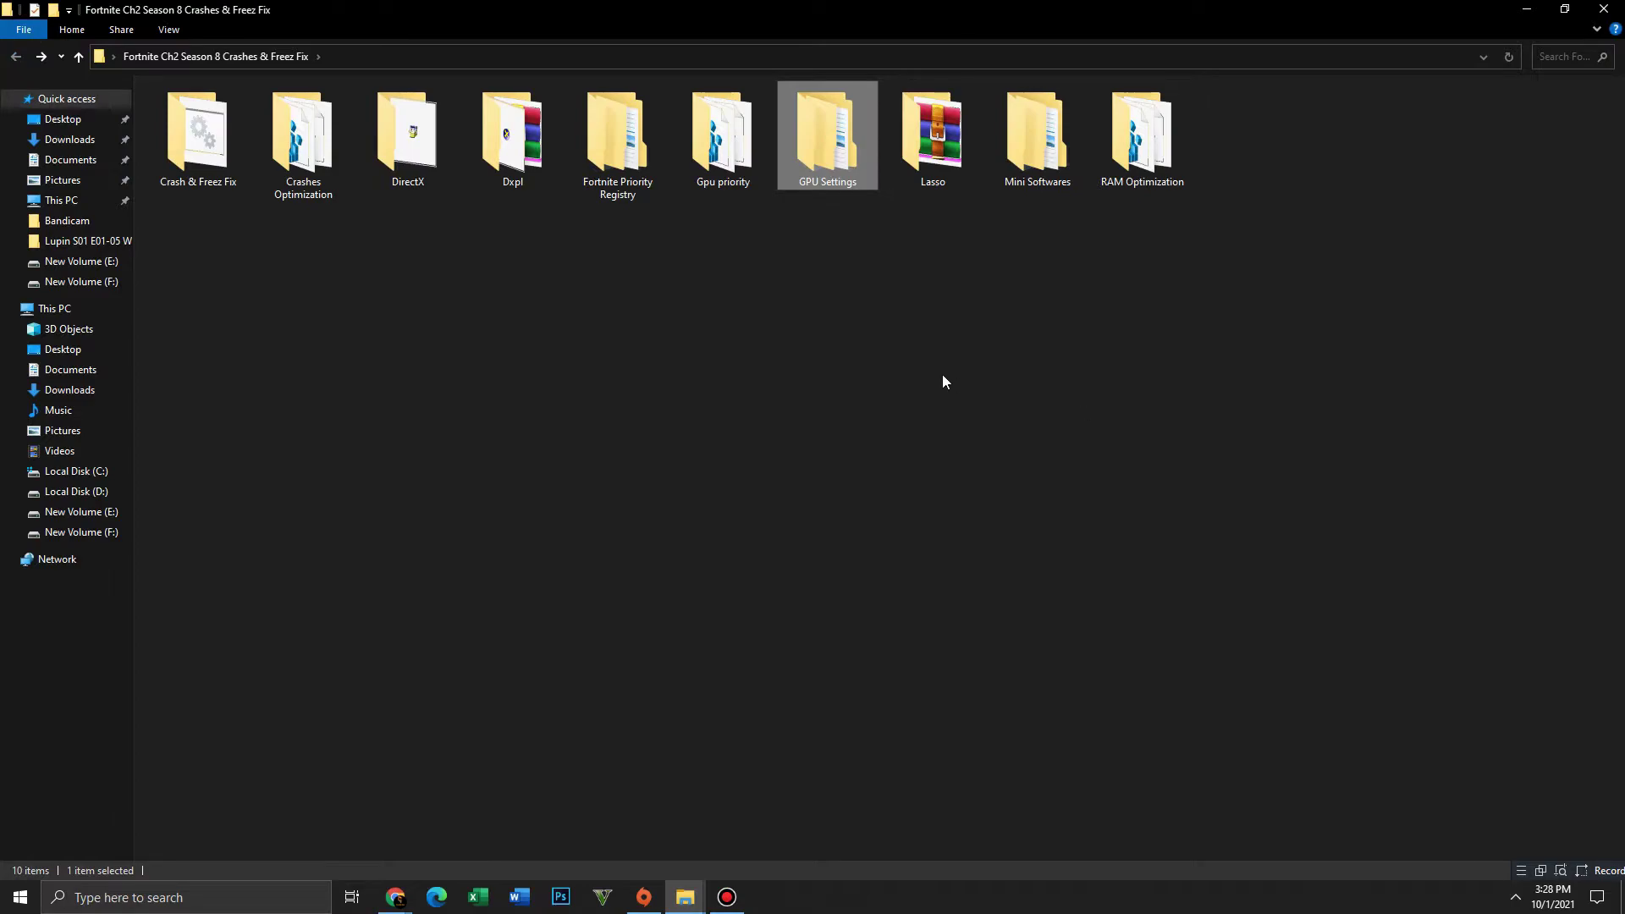
- Extract the Process Lasso Pro archive in the Lasso folder and open its Setup folder
double_click(925, 173)
click(263, 114)
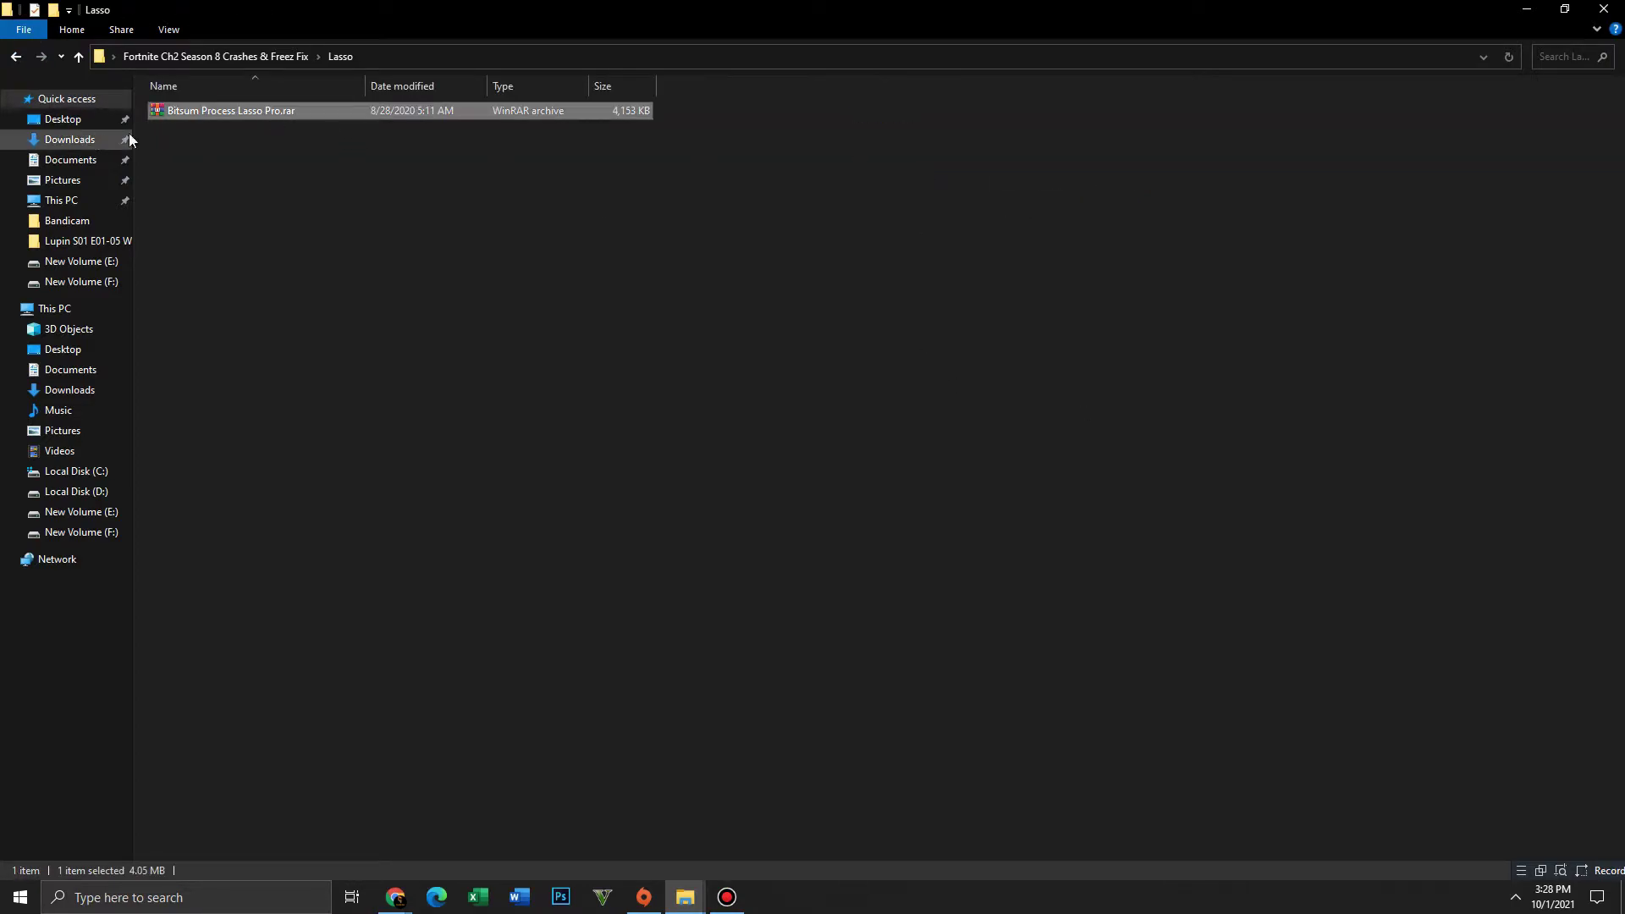
right_click(240, 115)
click(312, 206)
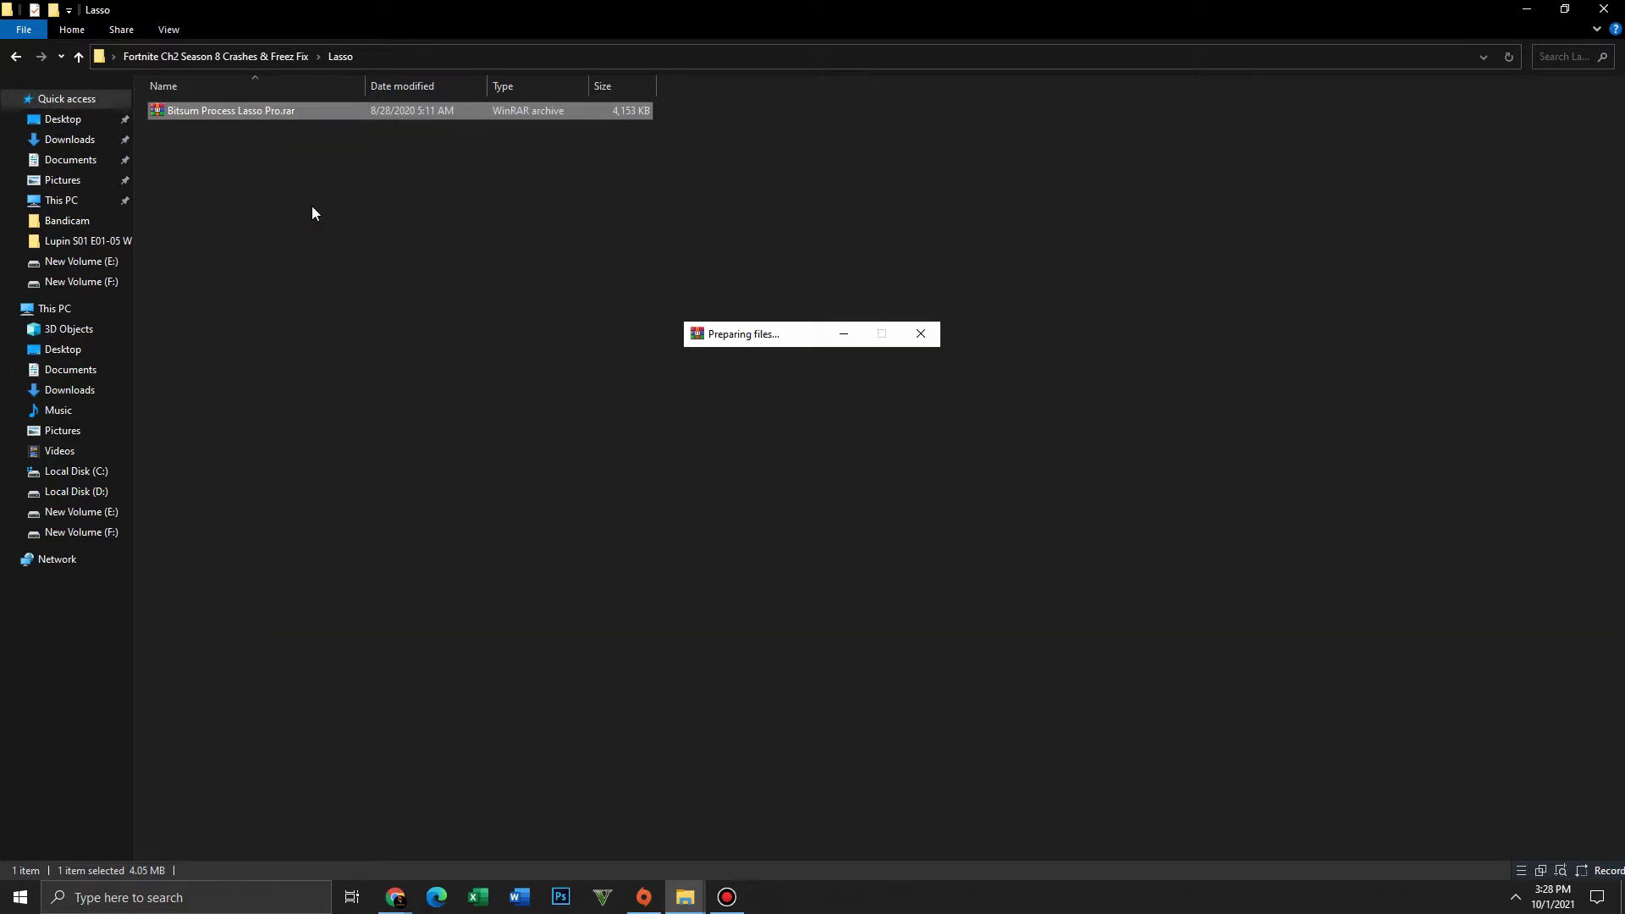
double_click(239, 115)
double_click(238, 114)
double_click(232, 115)
click(242, 130)
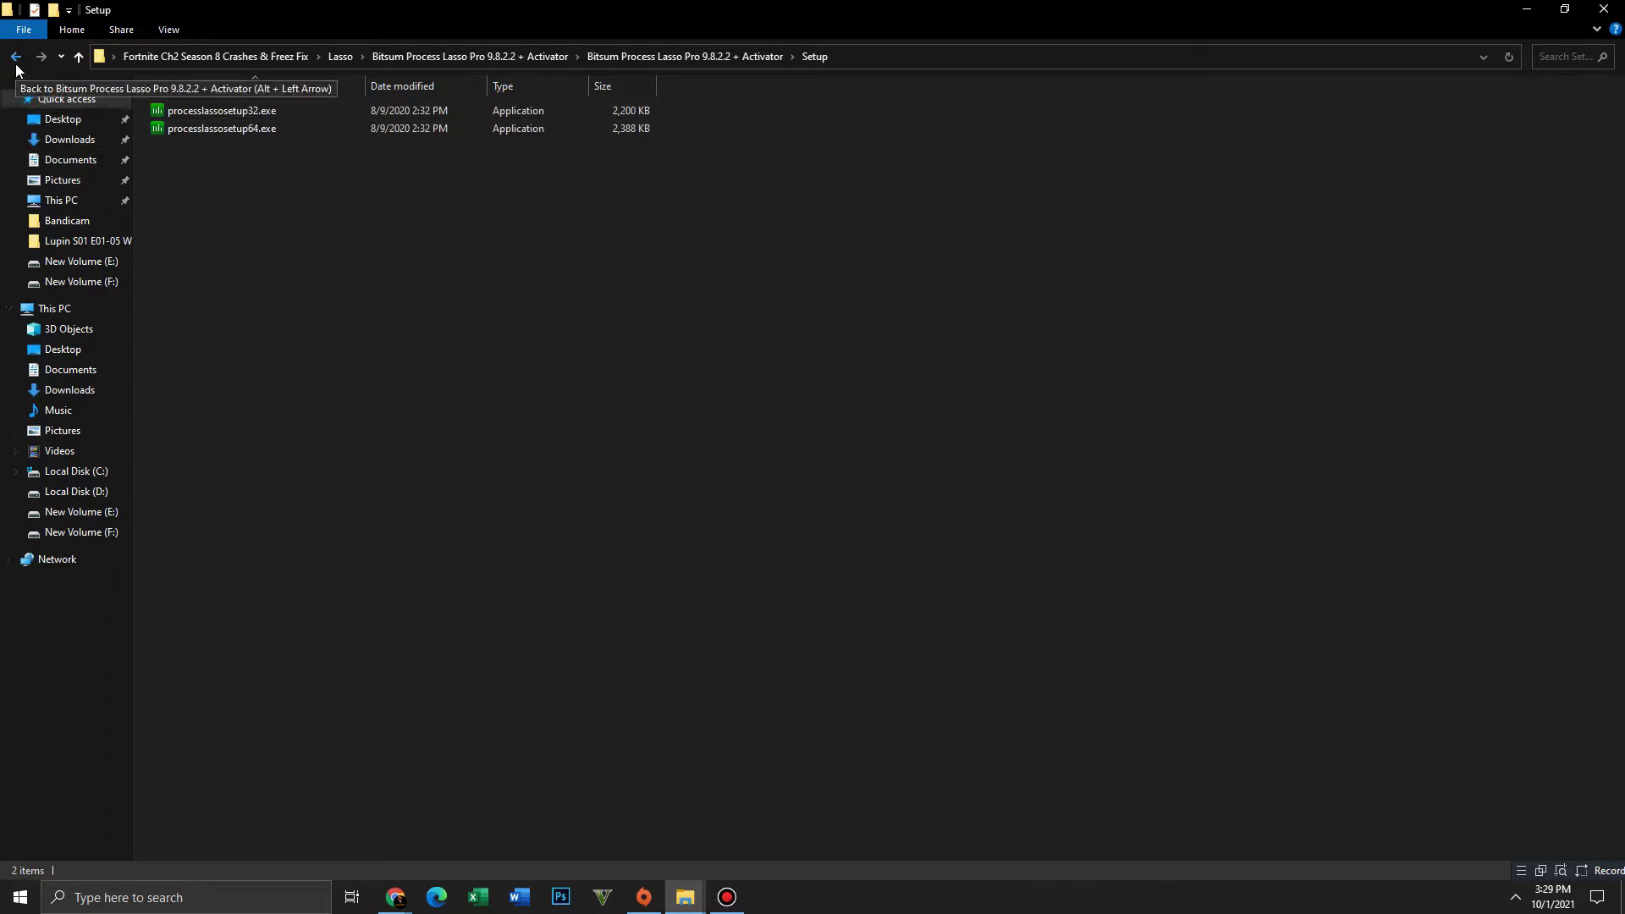
- Launch Process Lasso from a Windows search for 'p'
click(218, 898)
text(p)
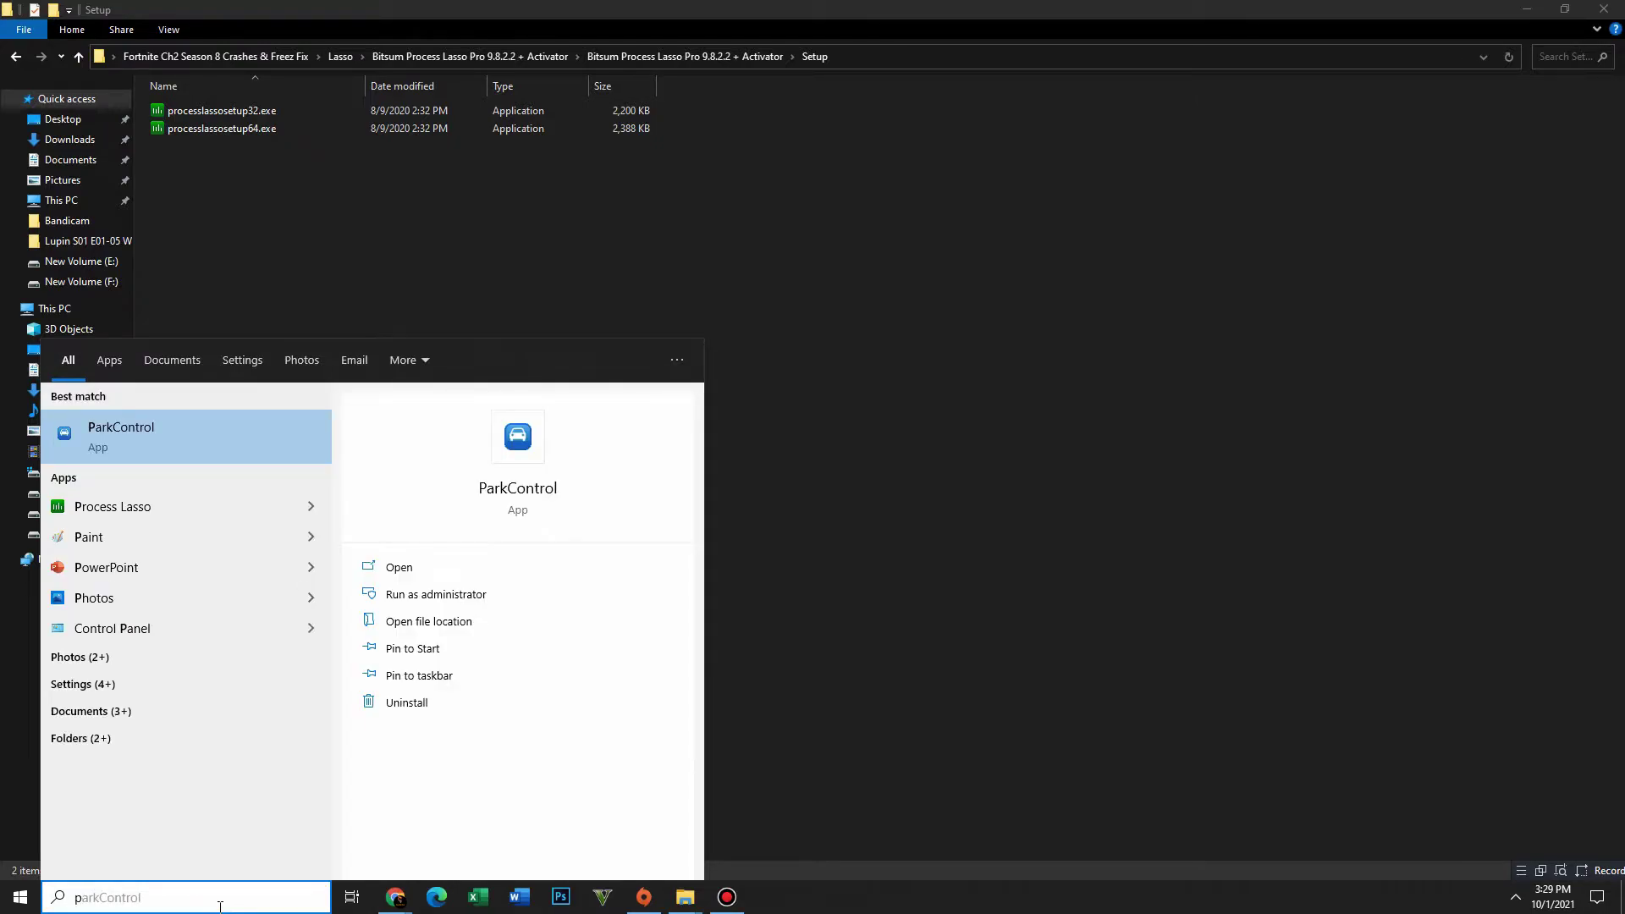
click(170, 506)
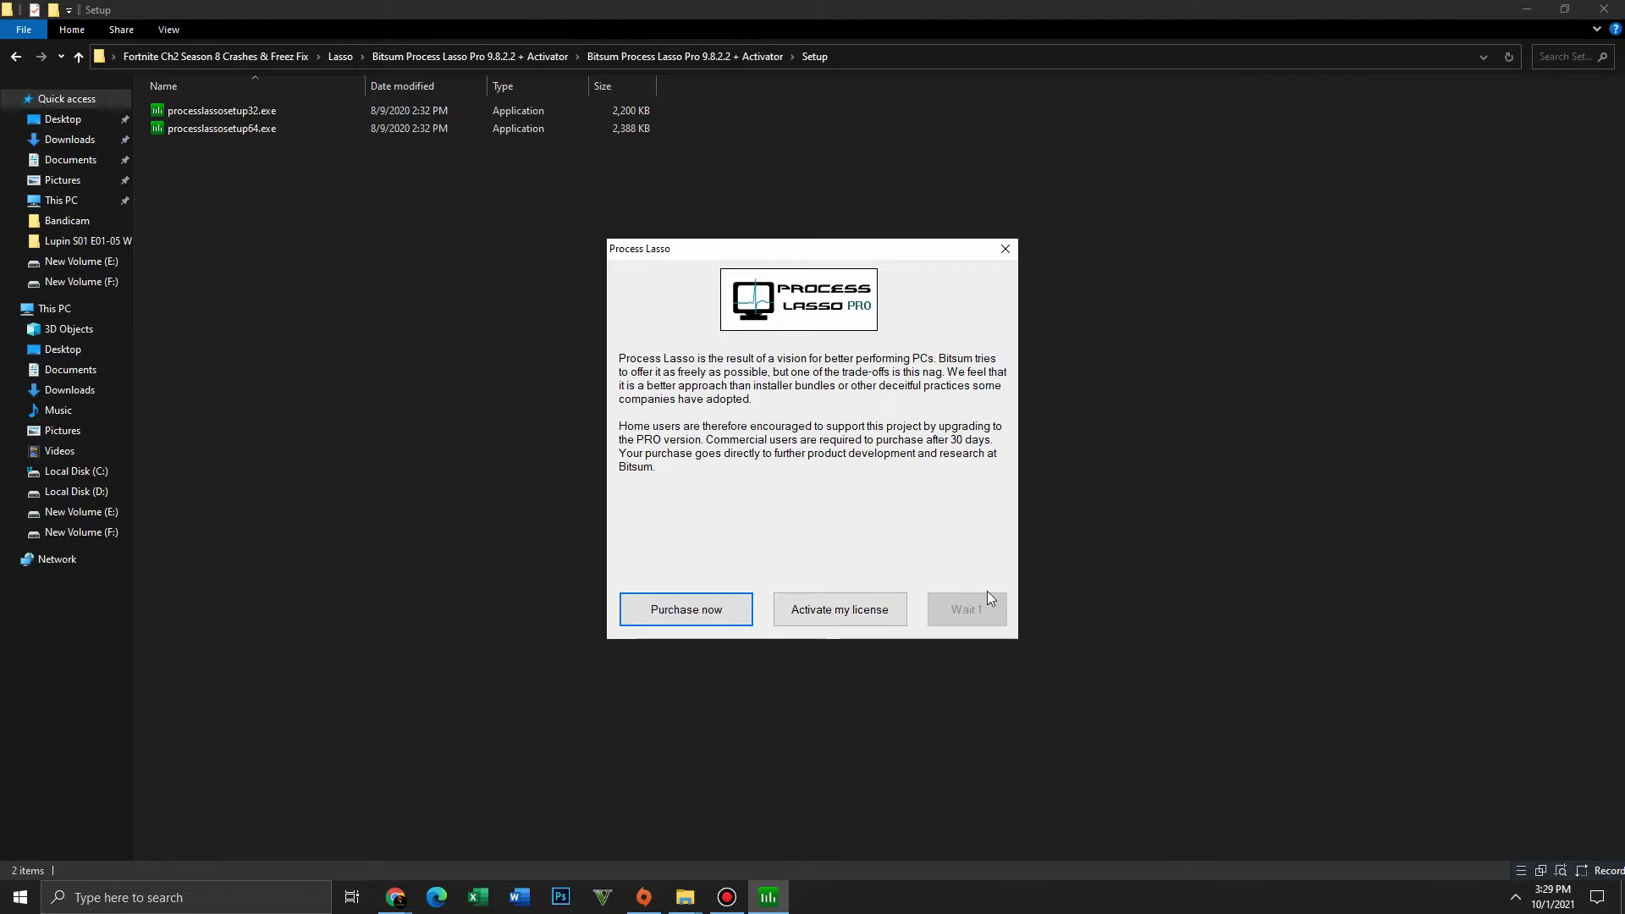
- Dismiss Process Lasso's purchase reminder, look over its main options list, then close it
click(966, 615)
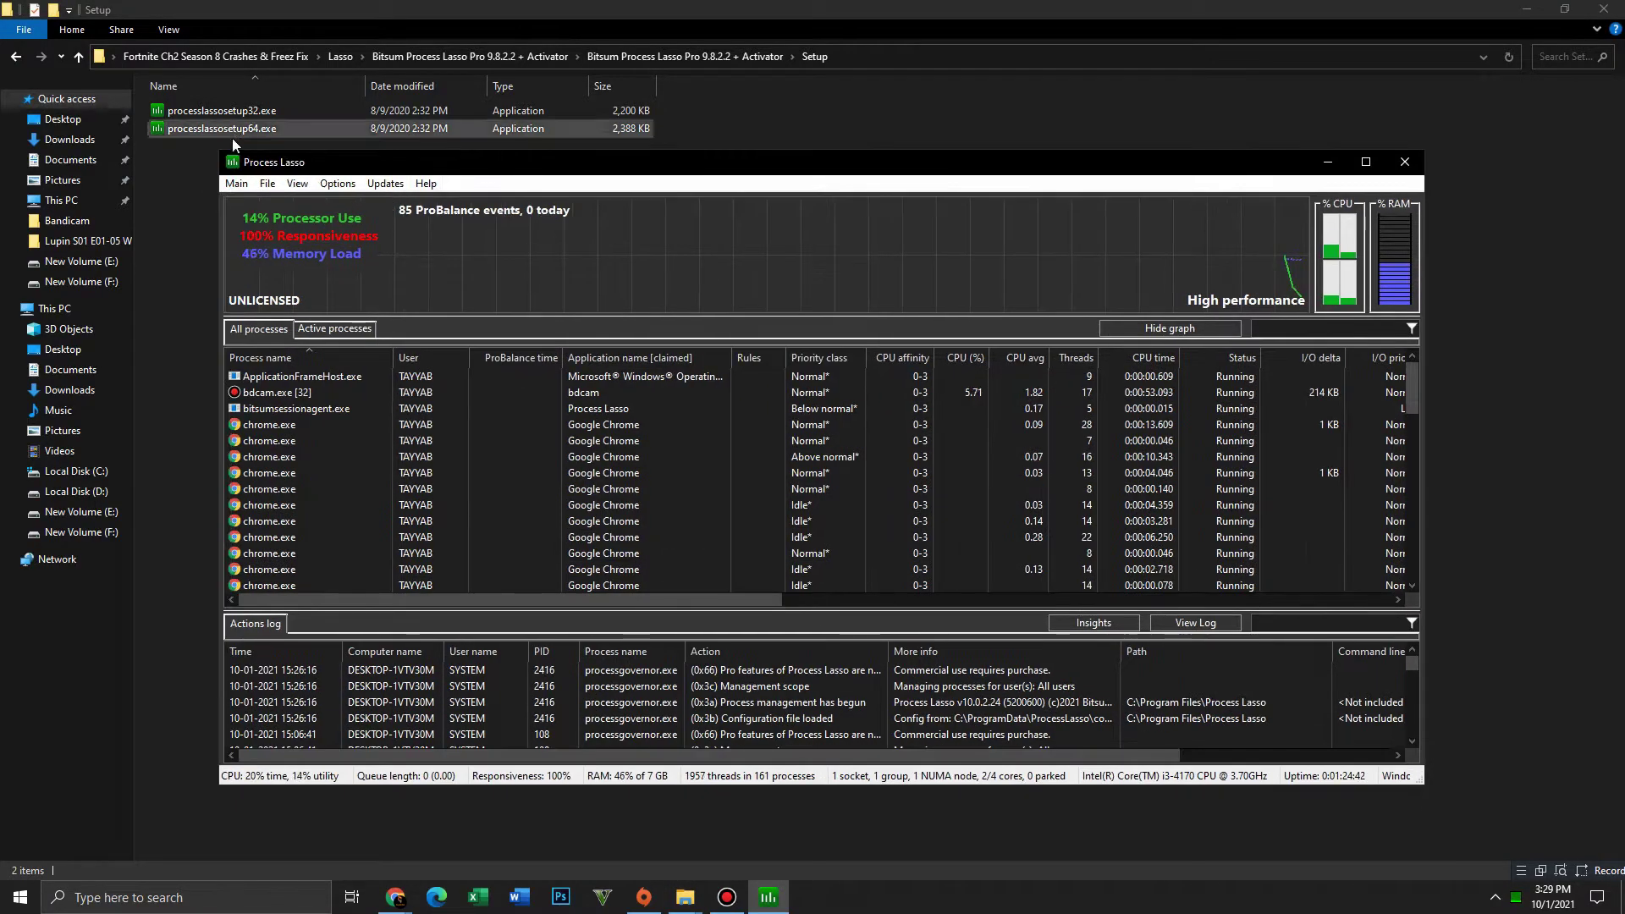
click(243, 184)
mouse_move(291, 272)
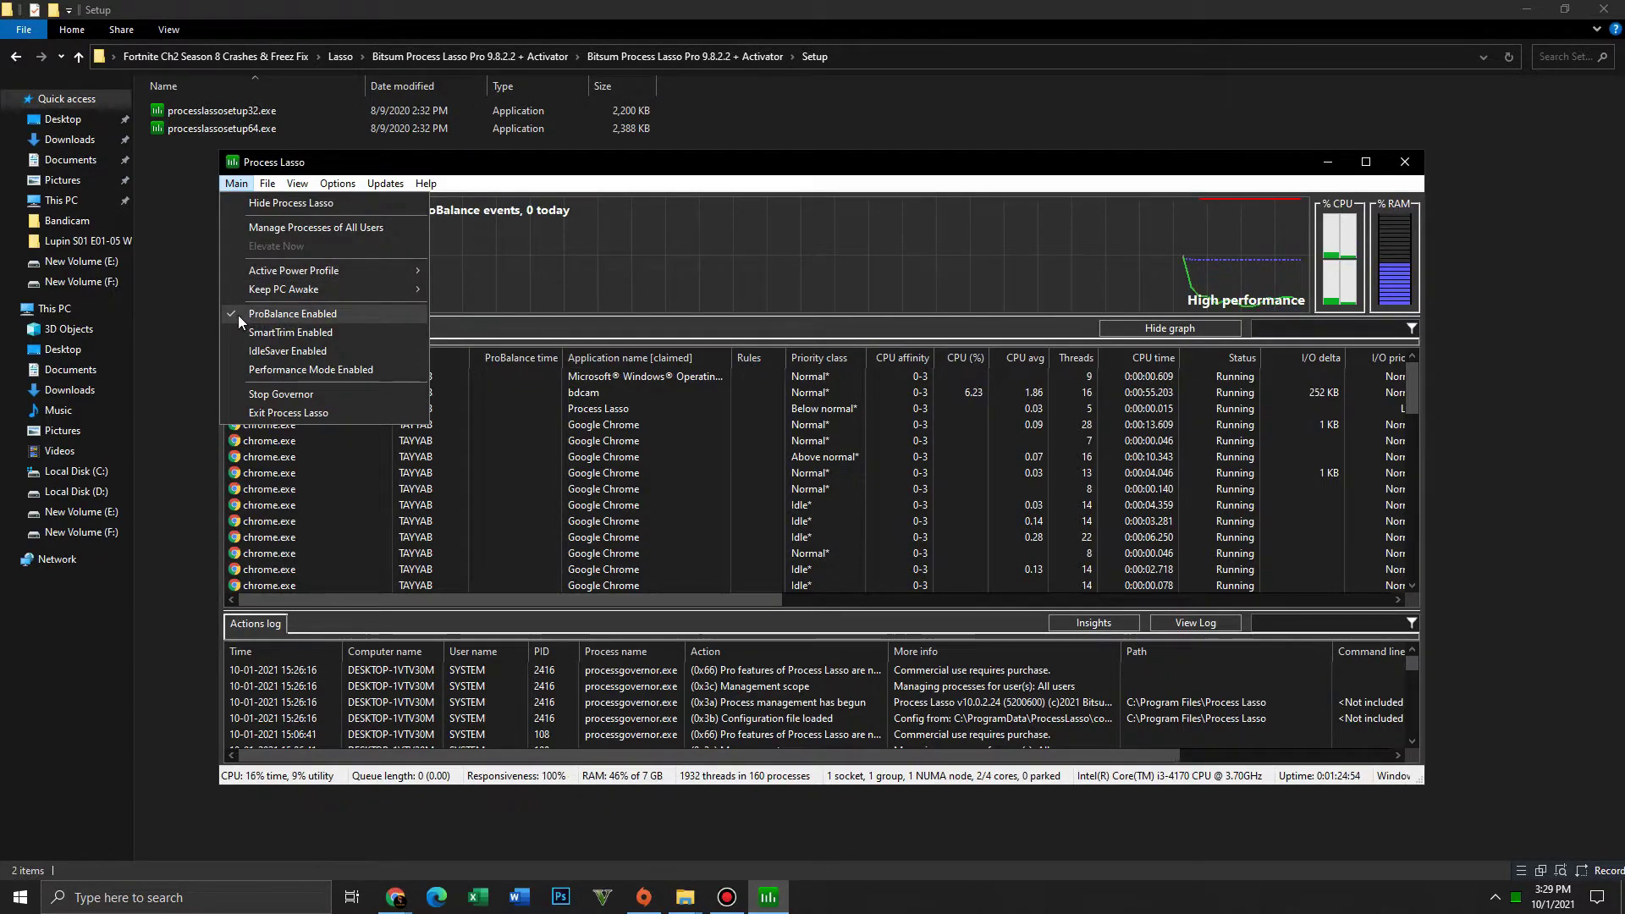
mouse_move(339, 289)
click(533, 193)
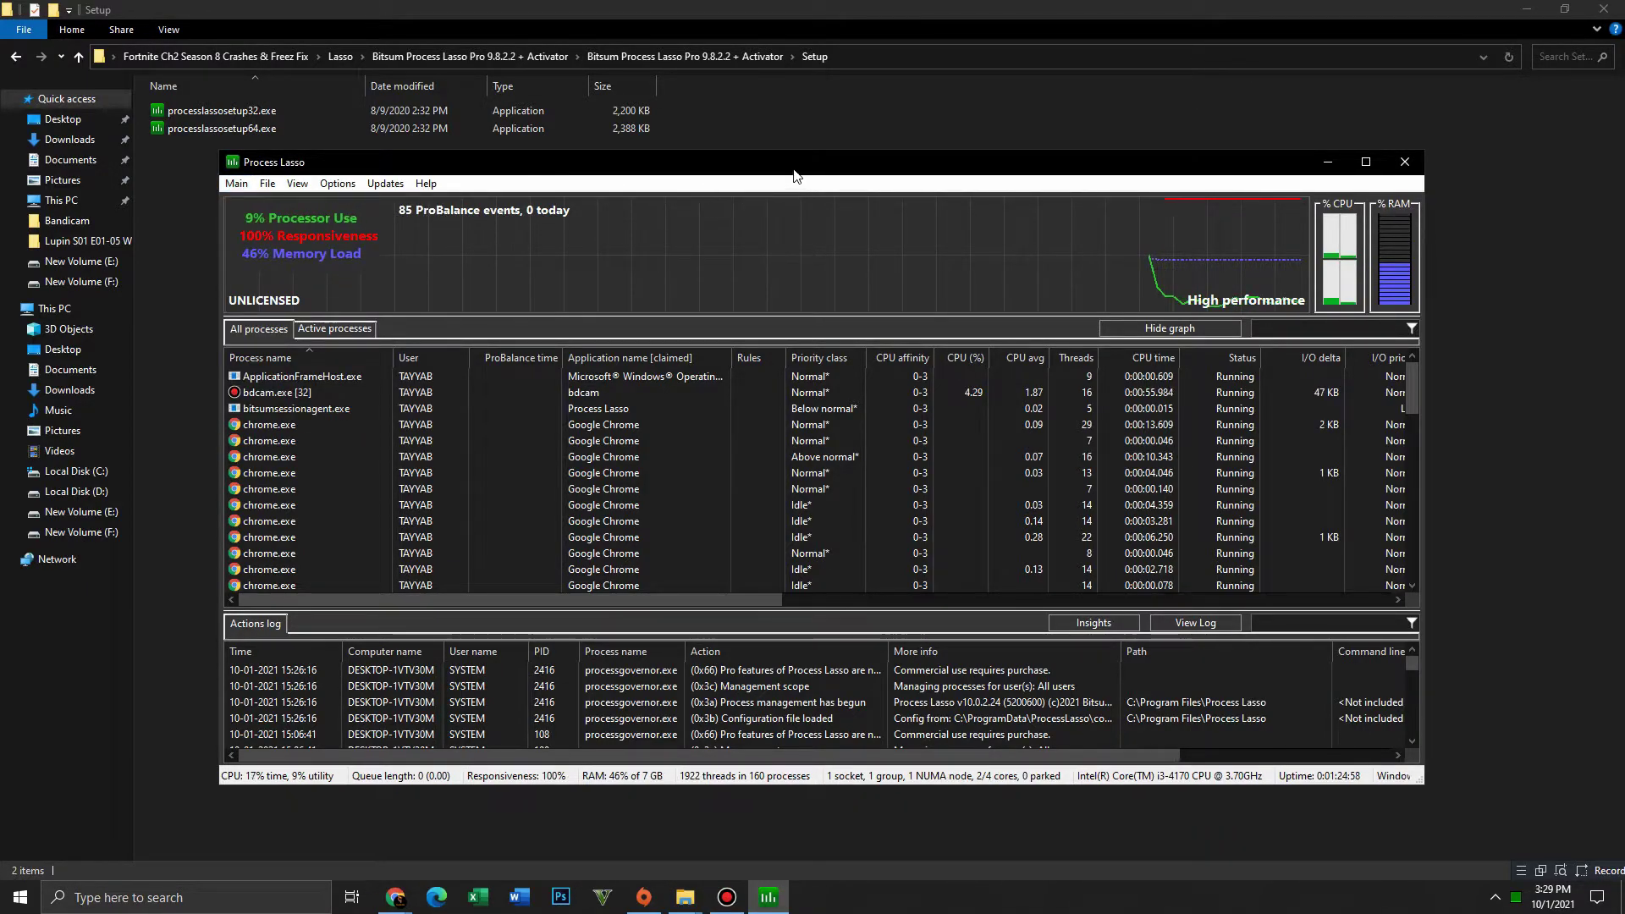
drag(550, 170, 429, 177)
click(1283, 169)
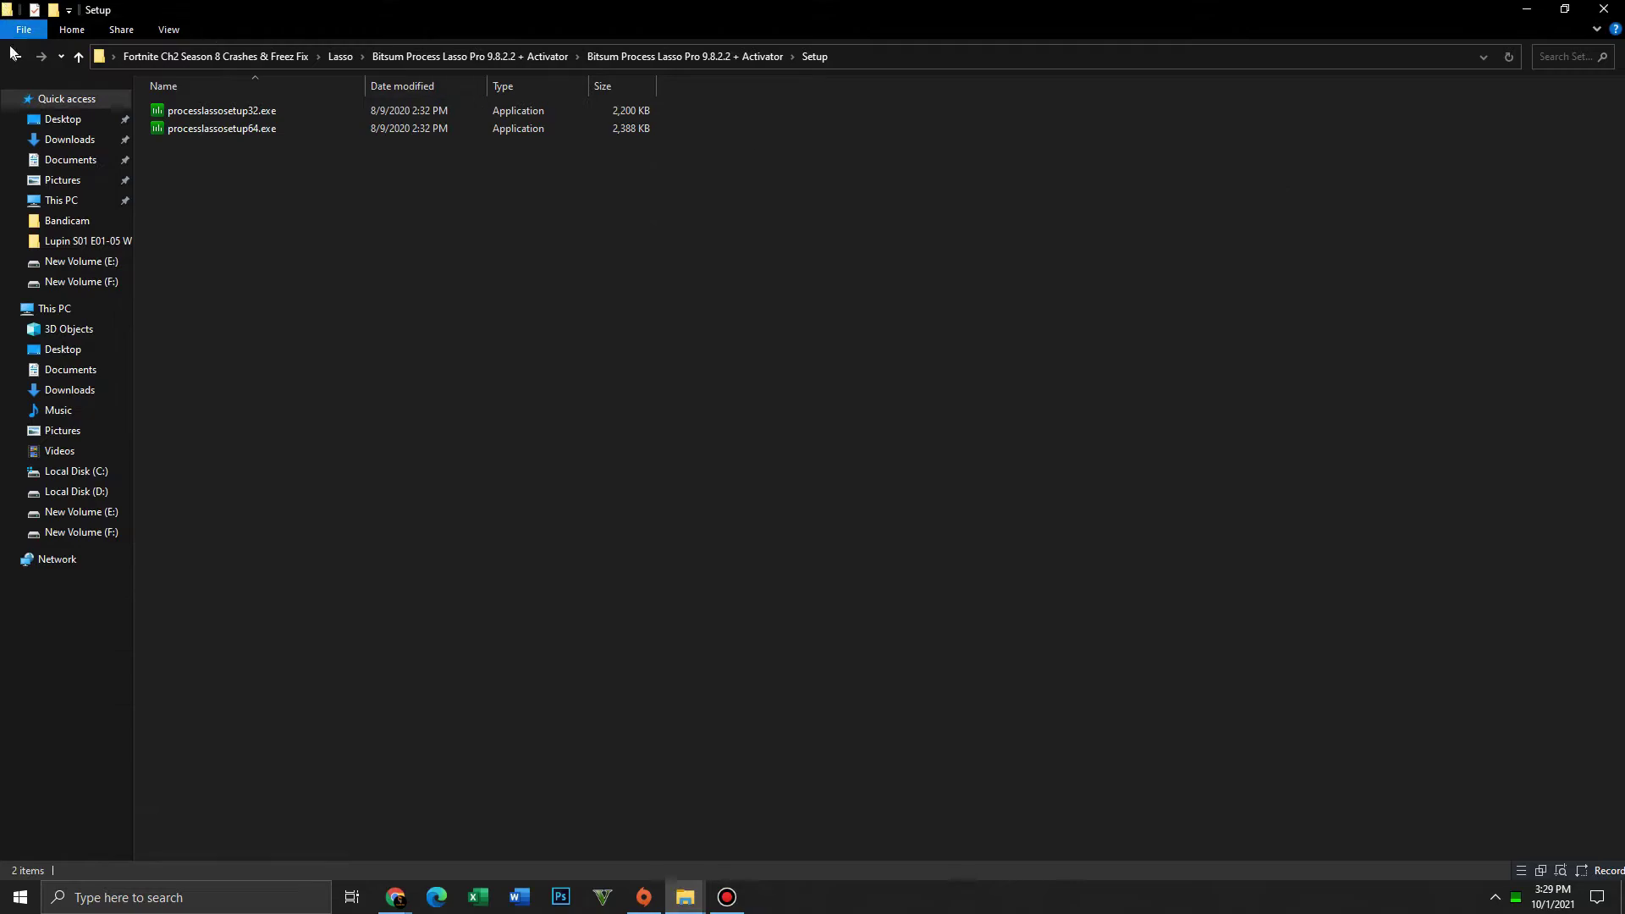
- Go back four folder levels to the Fortnite Ch2 Season 8 Crashes & Freez Fix folder
click(16, 57)
click(16, 57)
click(16, 56)
click(16, 56)
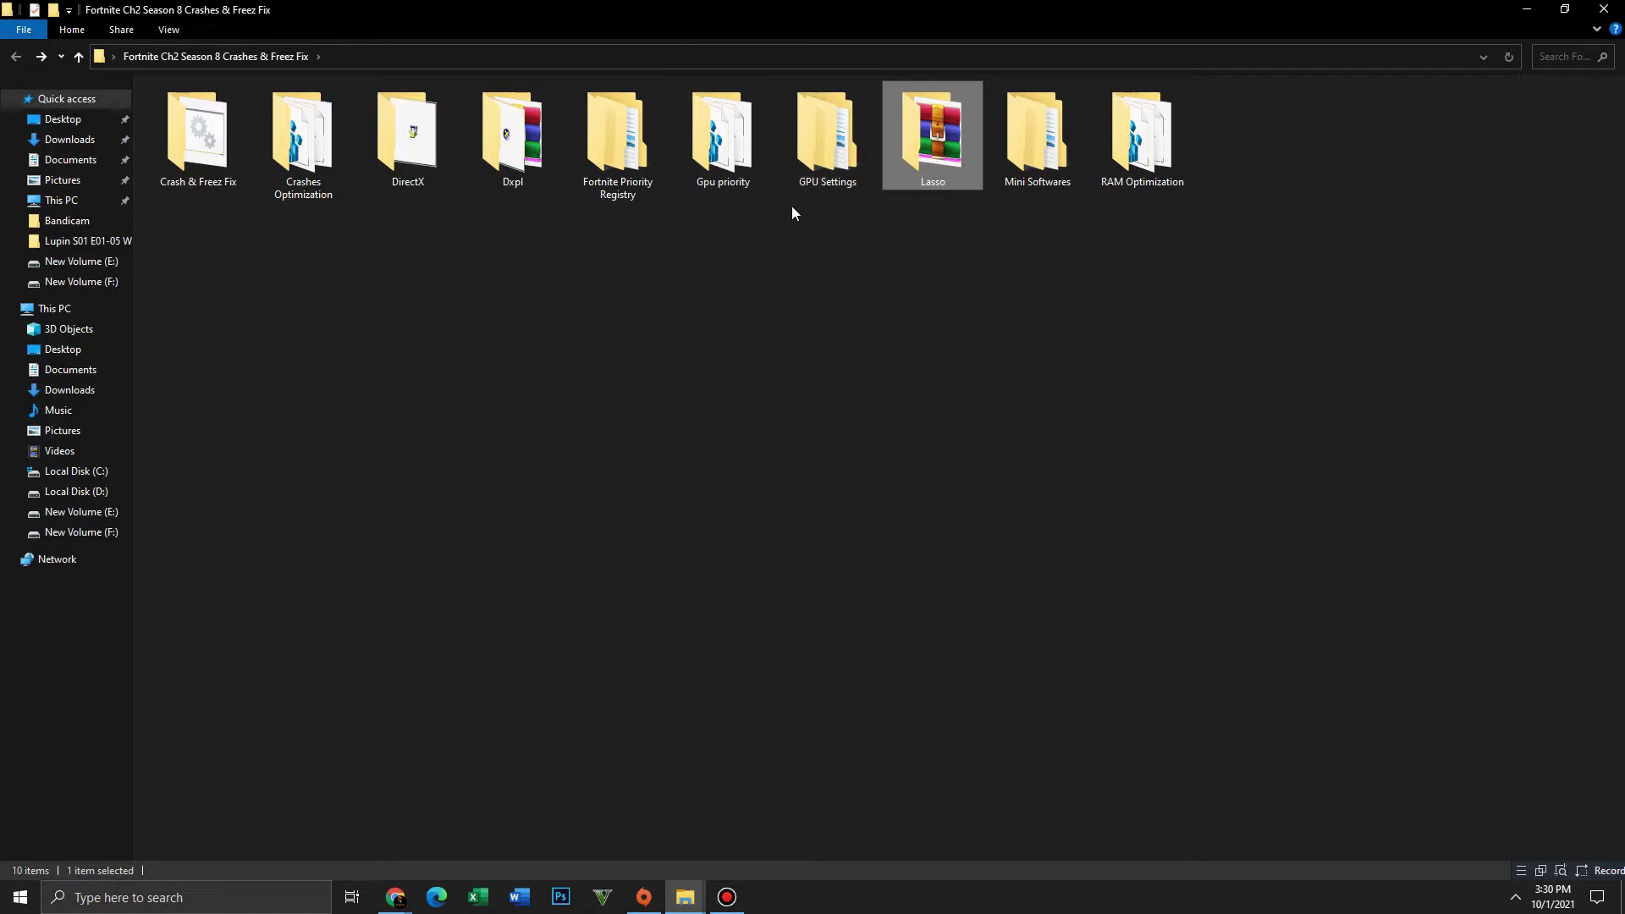
- Open Mini Softwares > ISLC > ISLC and read the Instructions.txt file
double_click(1038, 145)
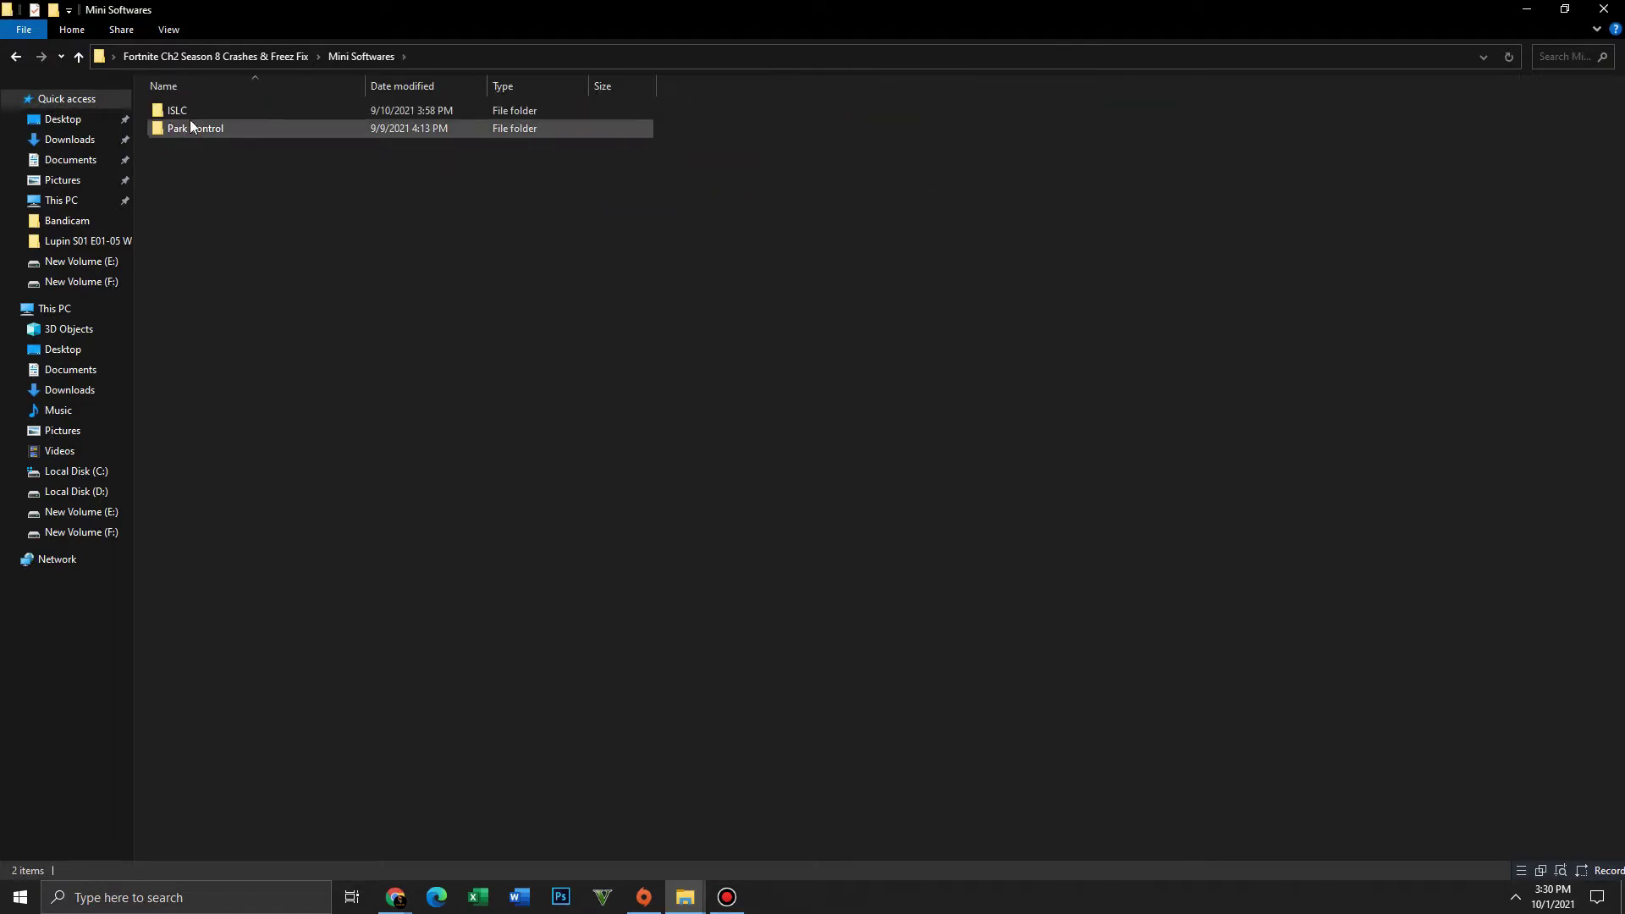
double_click(185, 109)
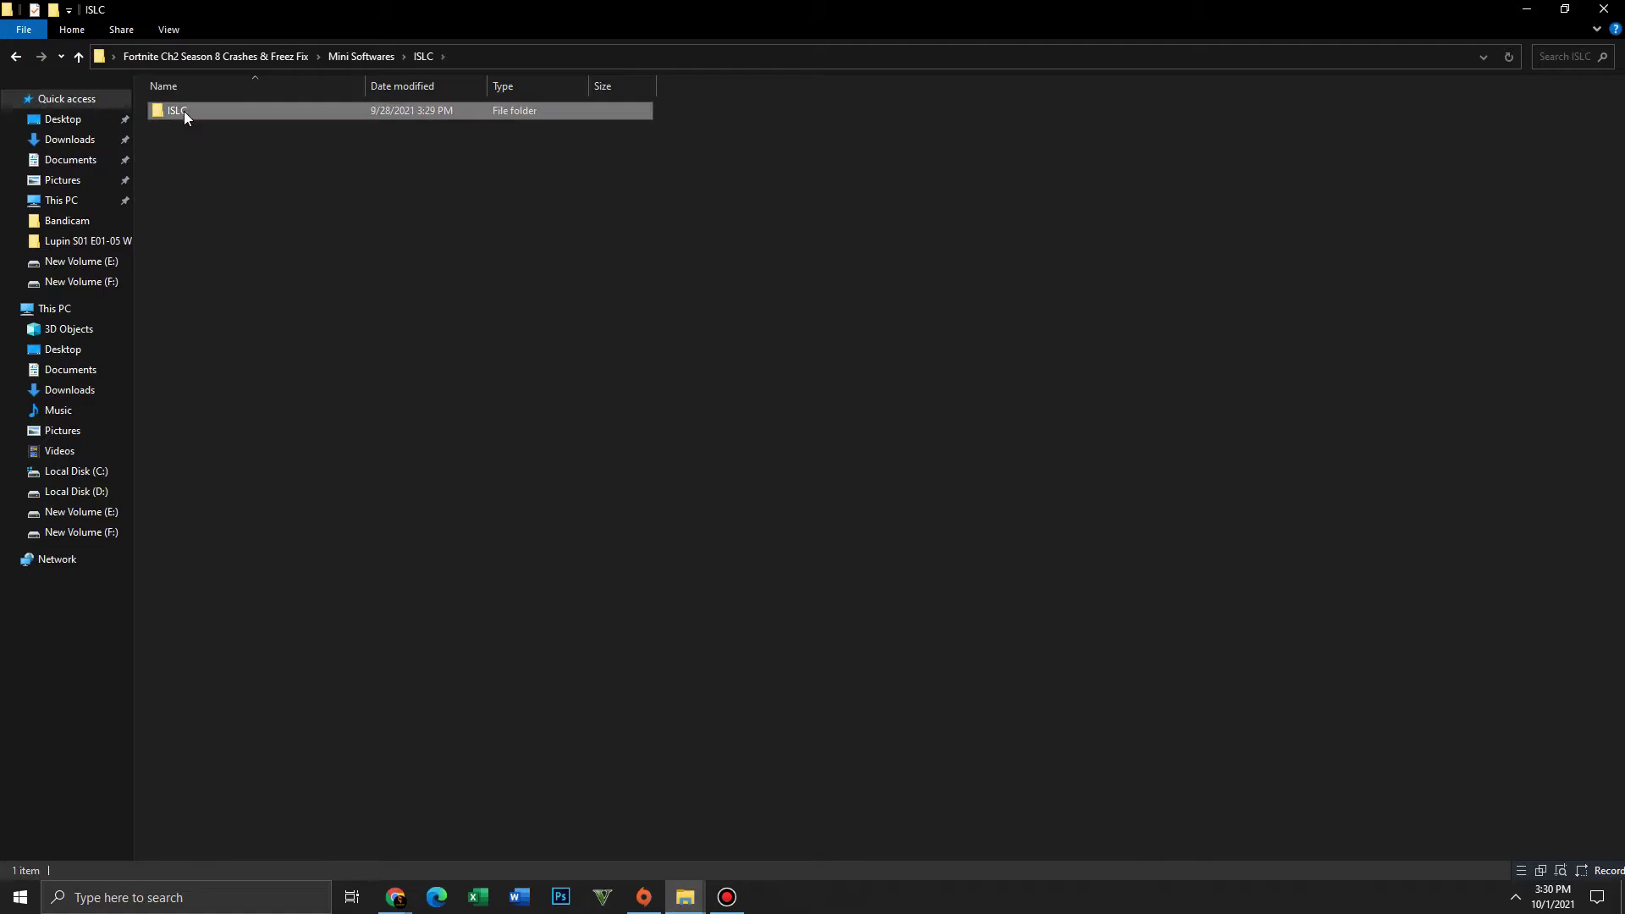
double_click(184, 110)
double_click(184, 112)
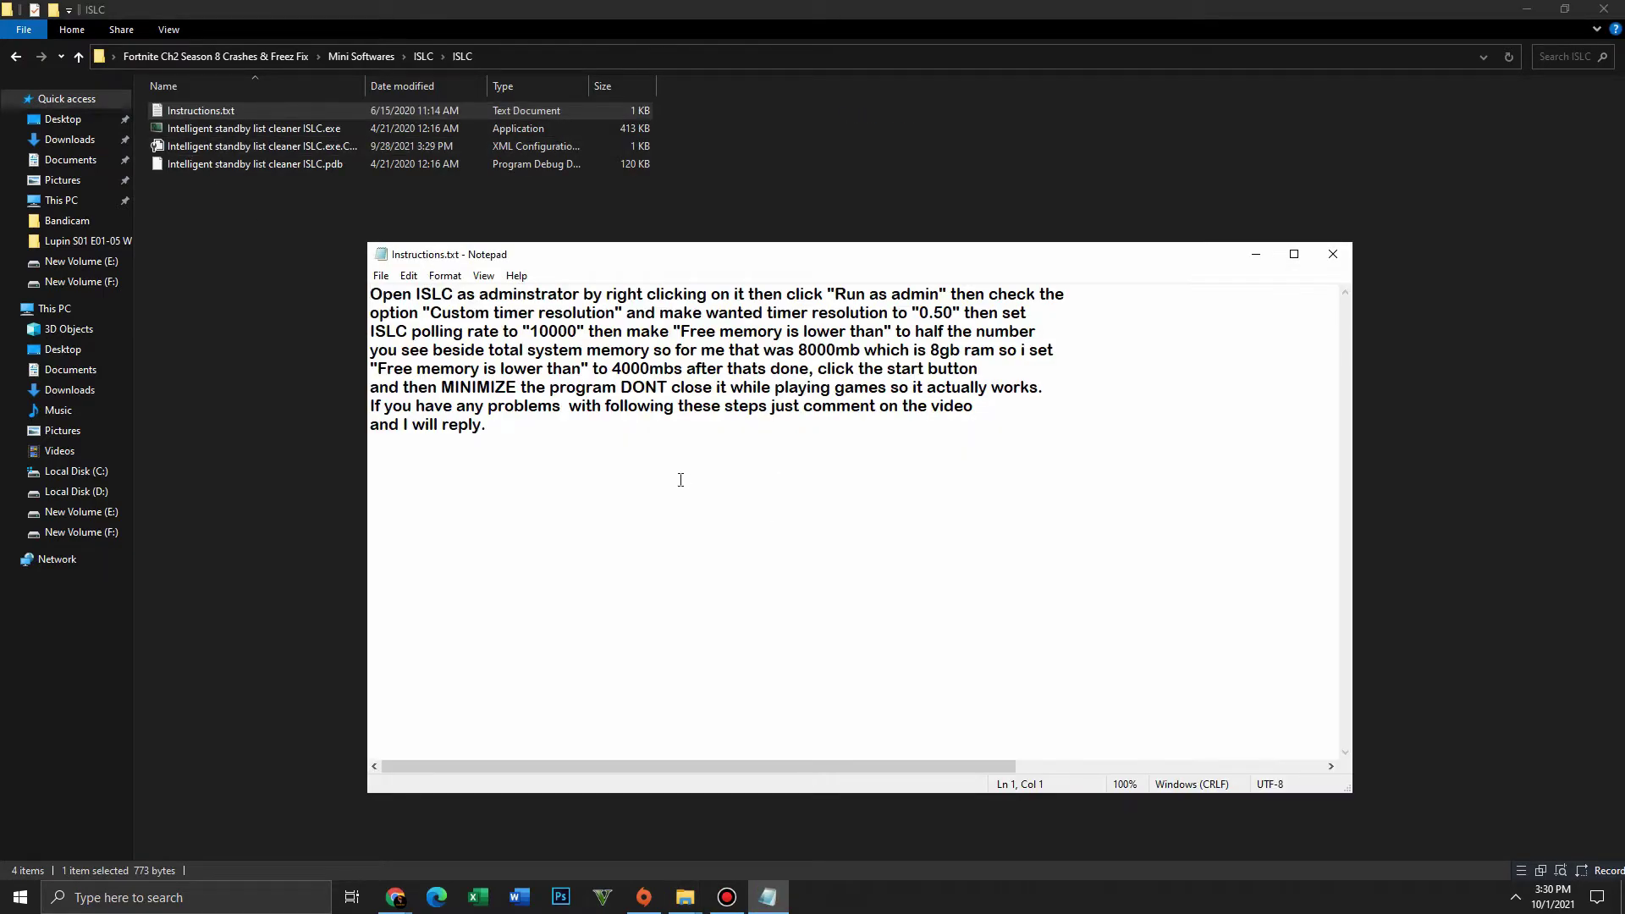
drag(680, 480, 370, 294)
click(370, 294)
click(1332, 254)
- Bring up the running ISLC window from the tray, stop monitoring, and select the 4068 list size
click(265, 132)
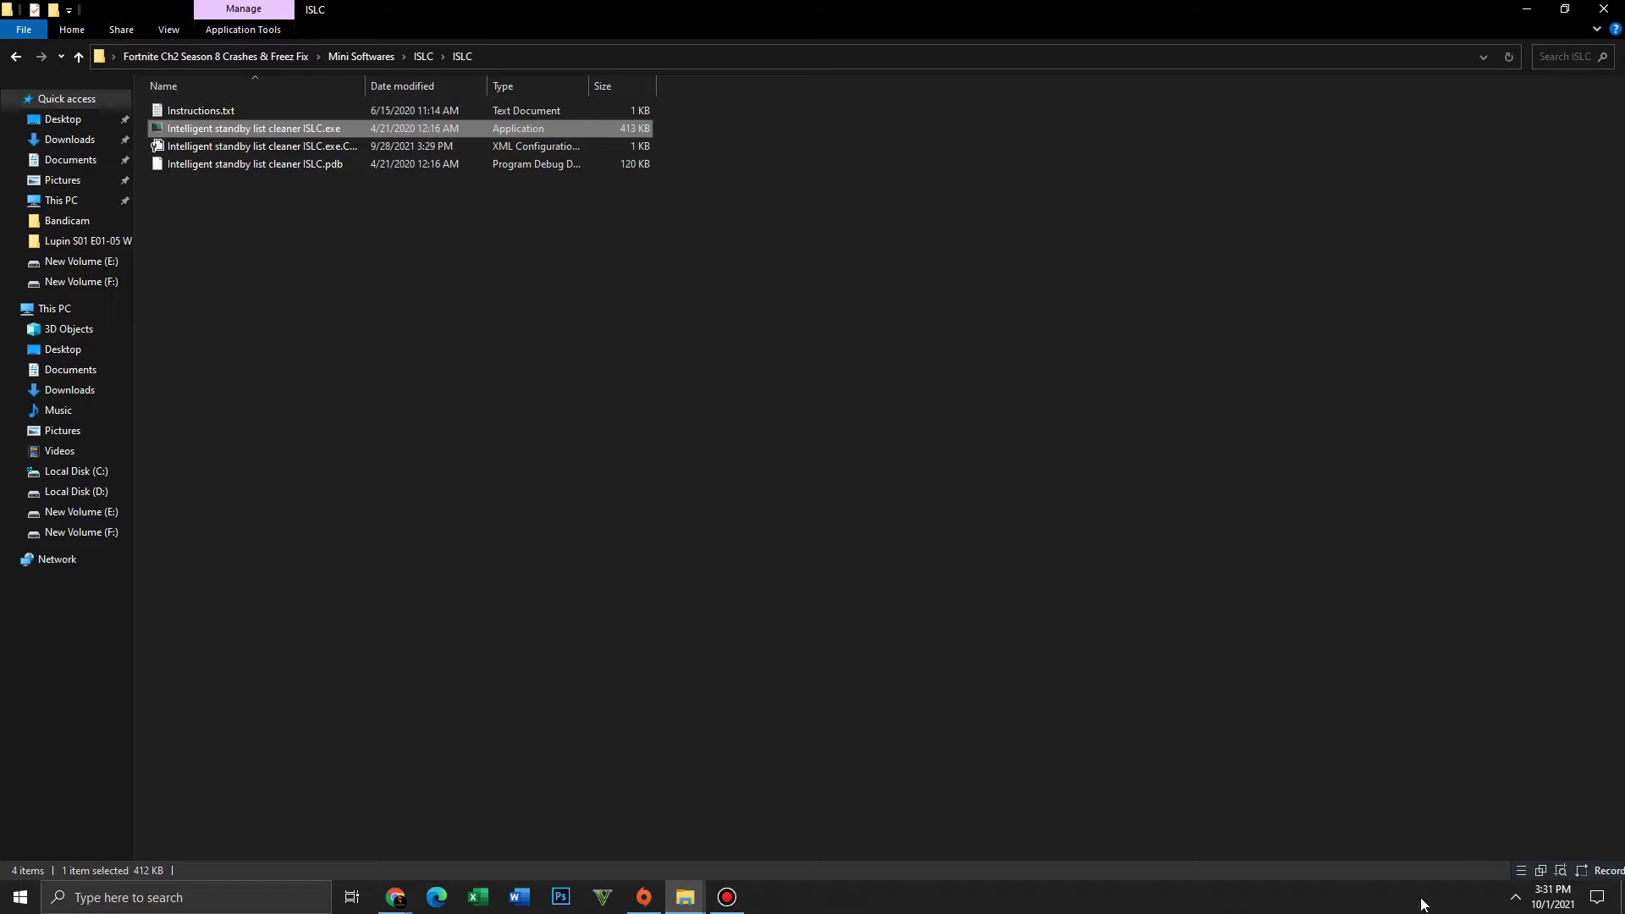
click(1514, 896)
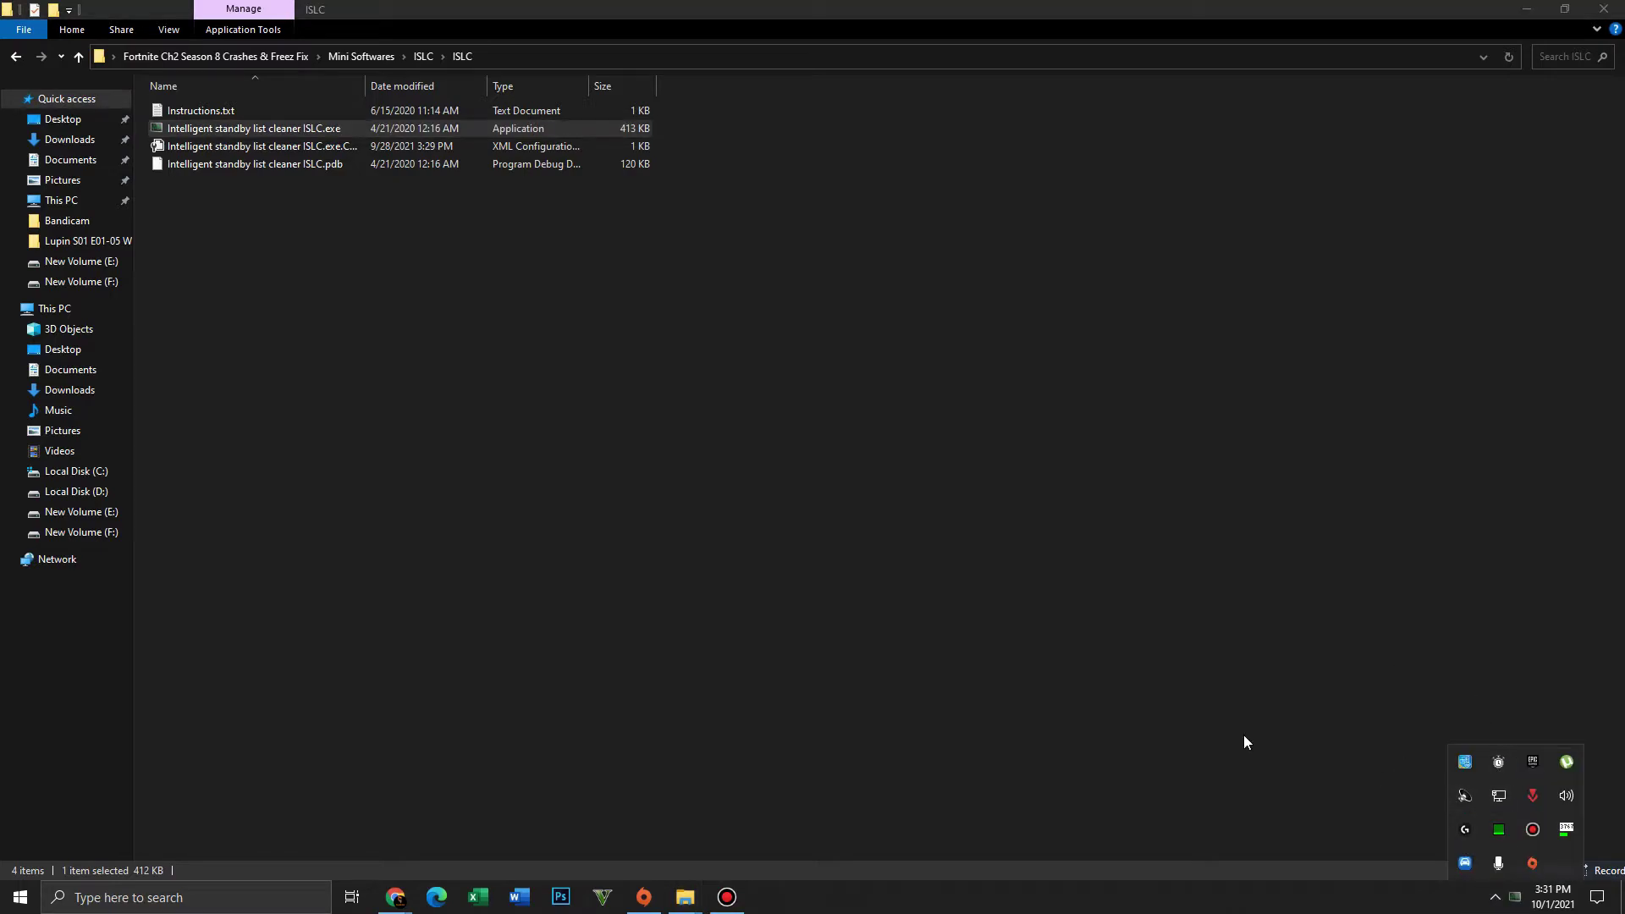
click(1495, 897)
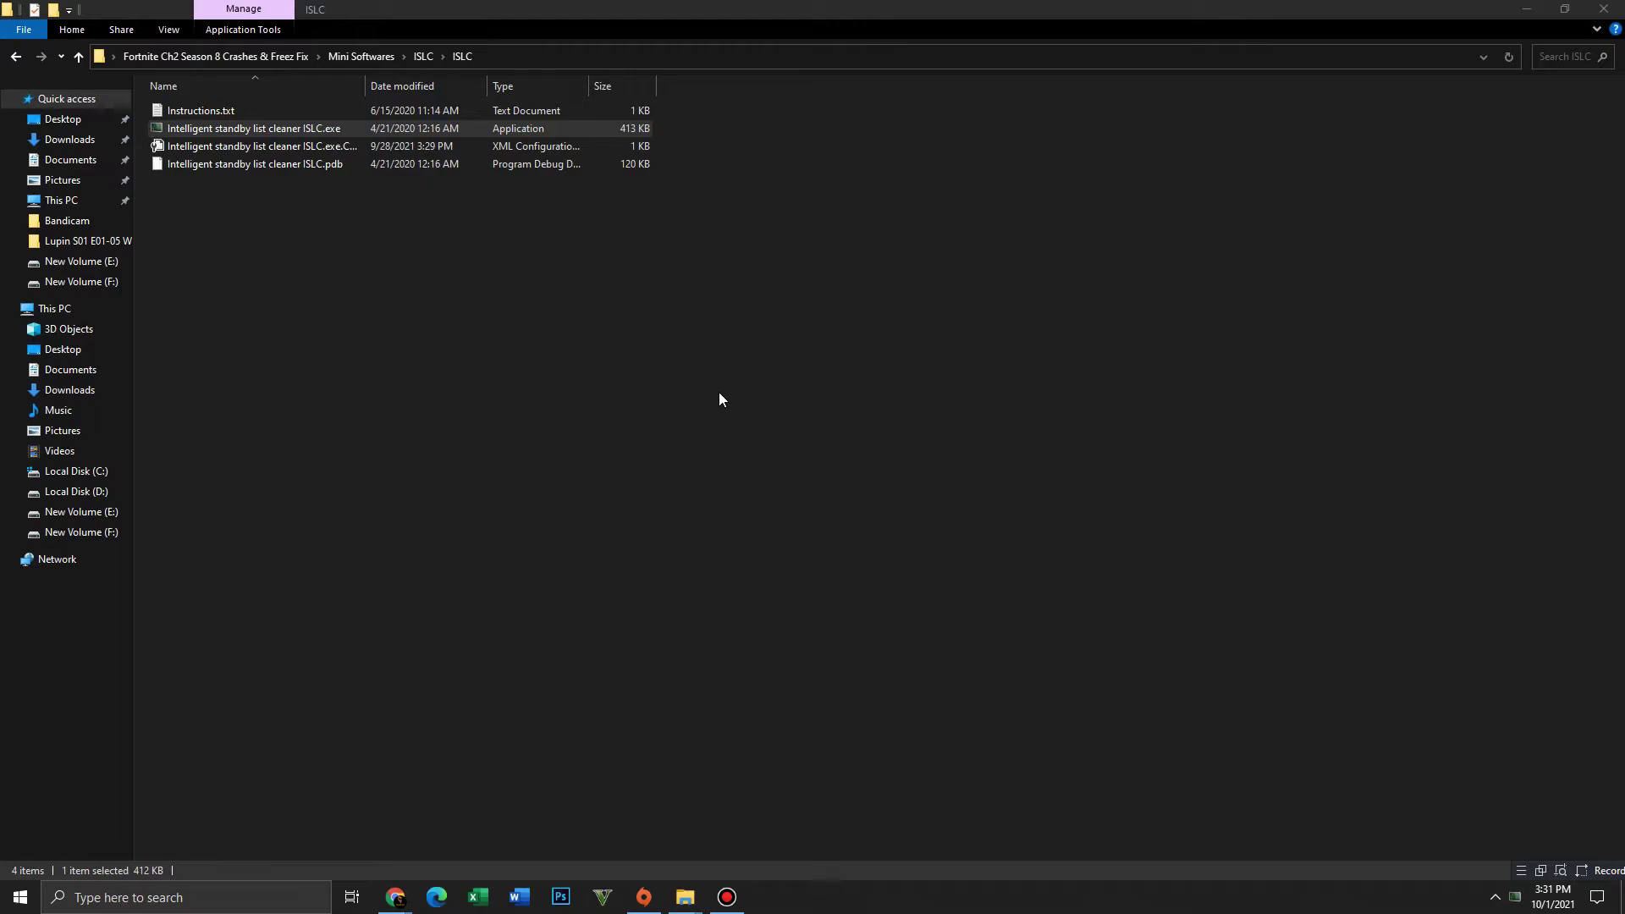
double_click(1515, 896)
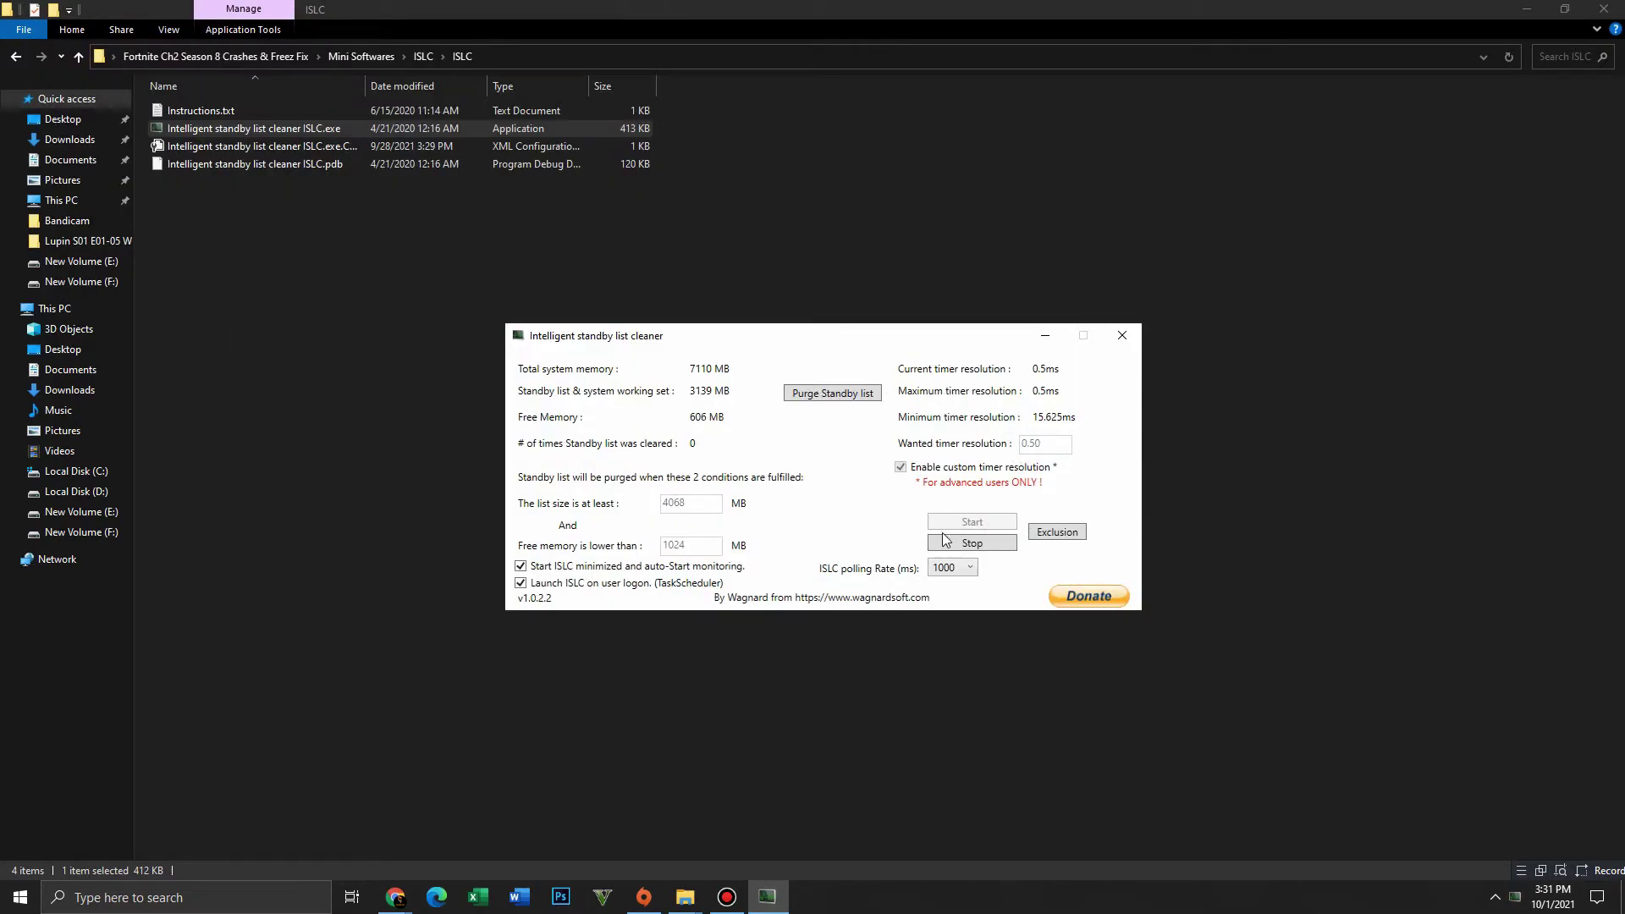
click(977, 544)
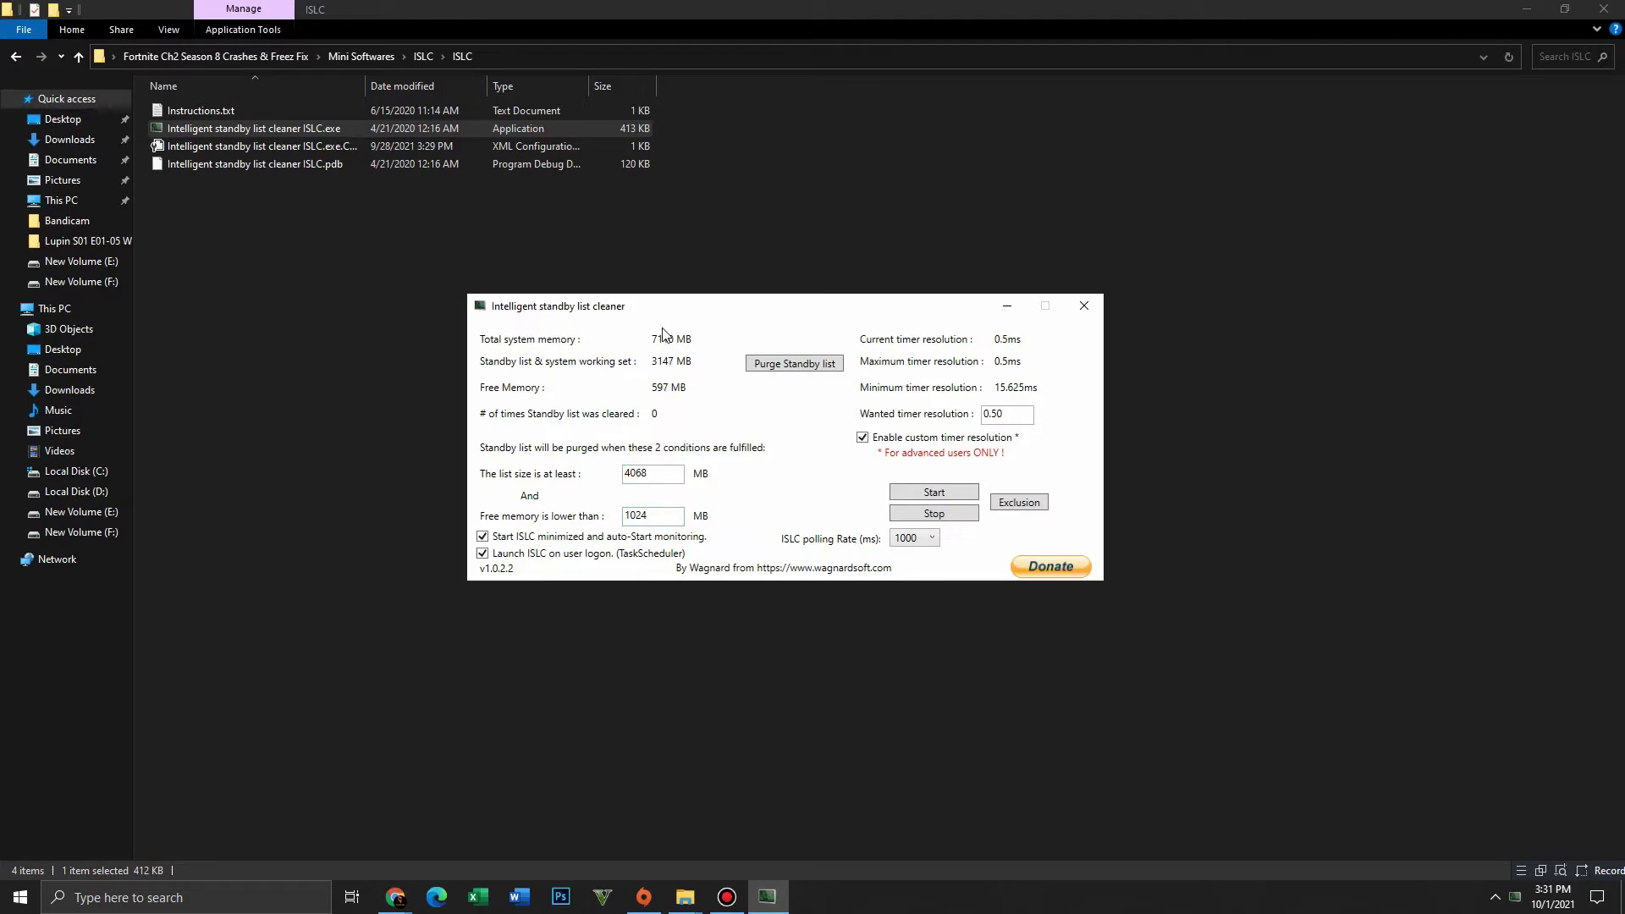
double_click(630, 474)
- Launch Calculator, compute 8136 ÷ 2 = 4,068, then close it
click(256, 897)
text(calculator)
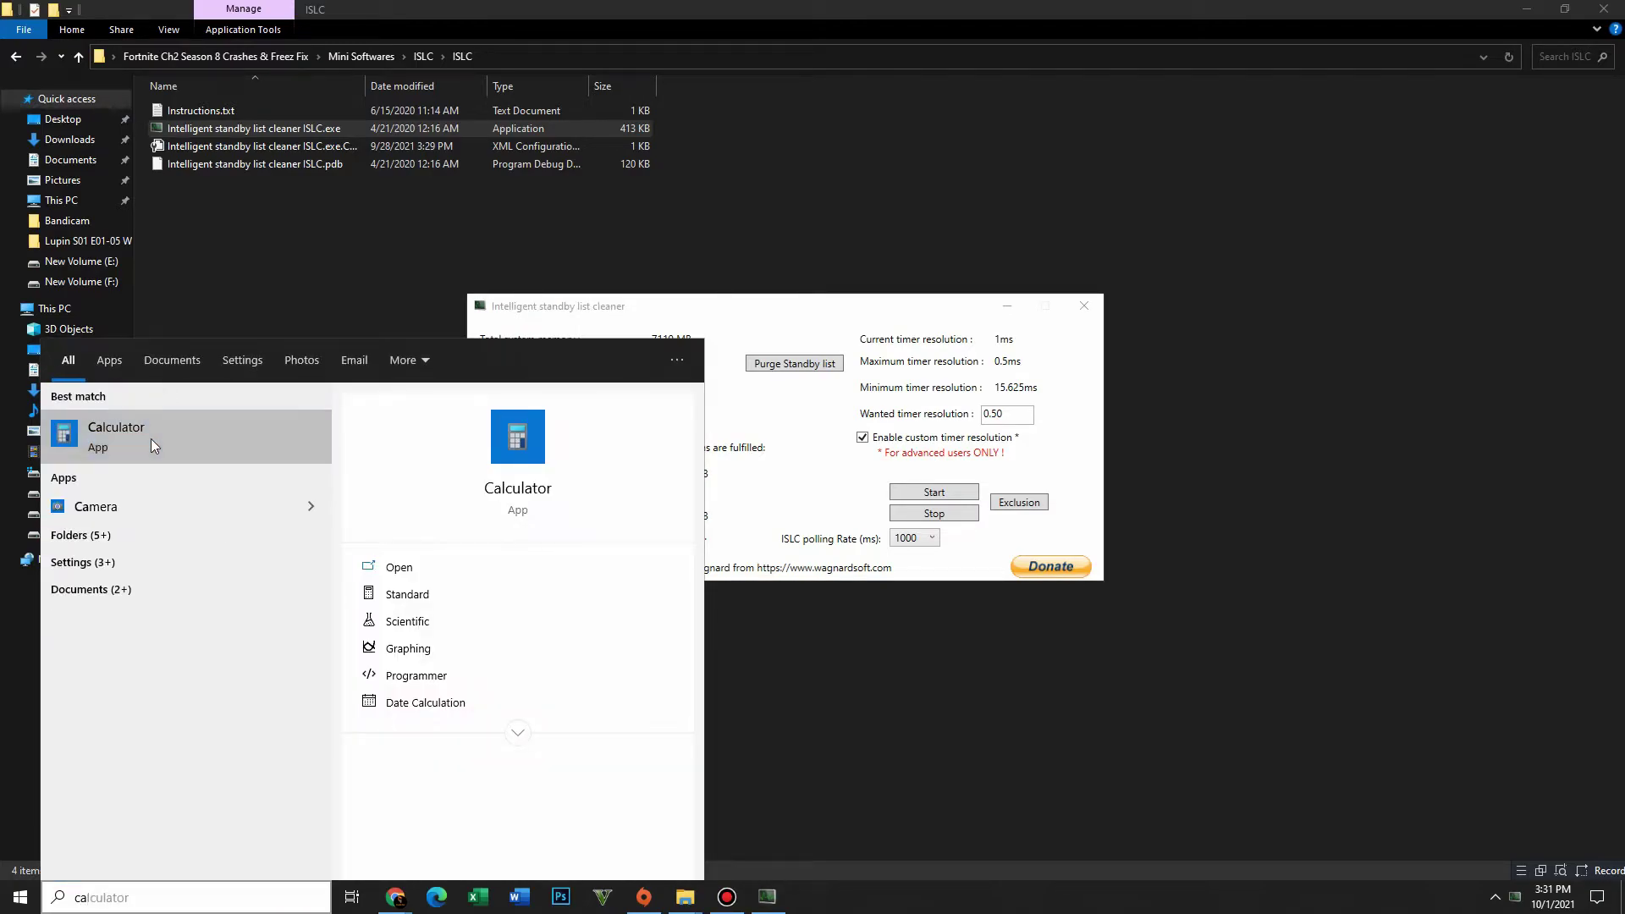
click(151, 438)
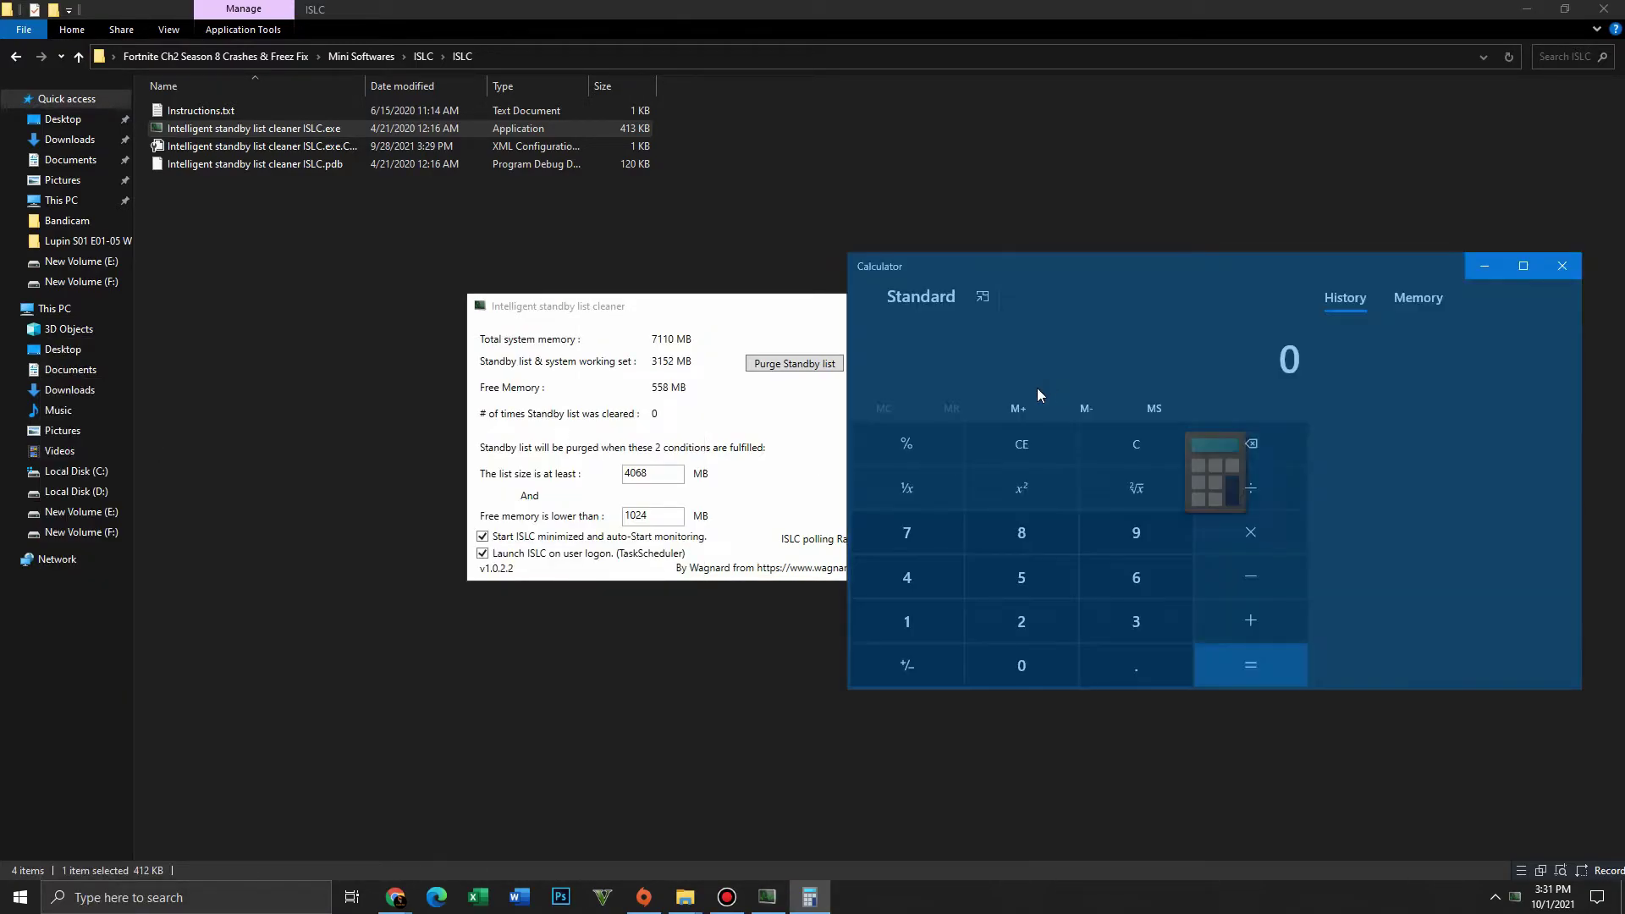
click(1022, 532)
click(951, 626)
click(1135, 621)
click(1142, 581)
click(1271, 494)
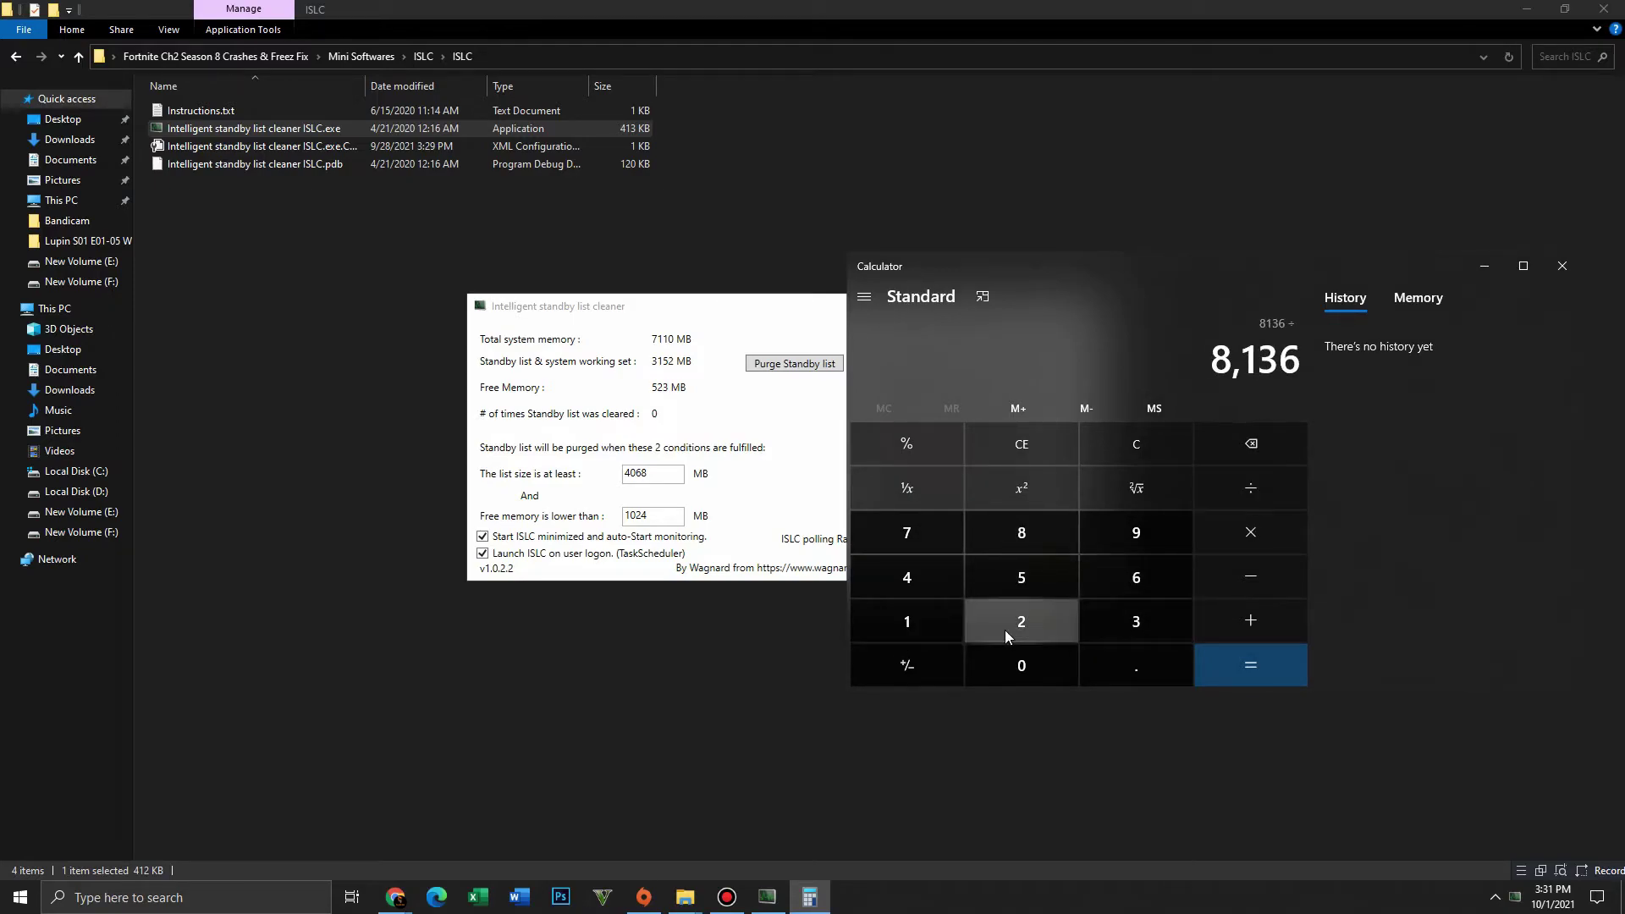
click(1005, 634)
click(1251, 663)
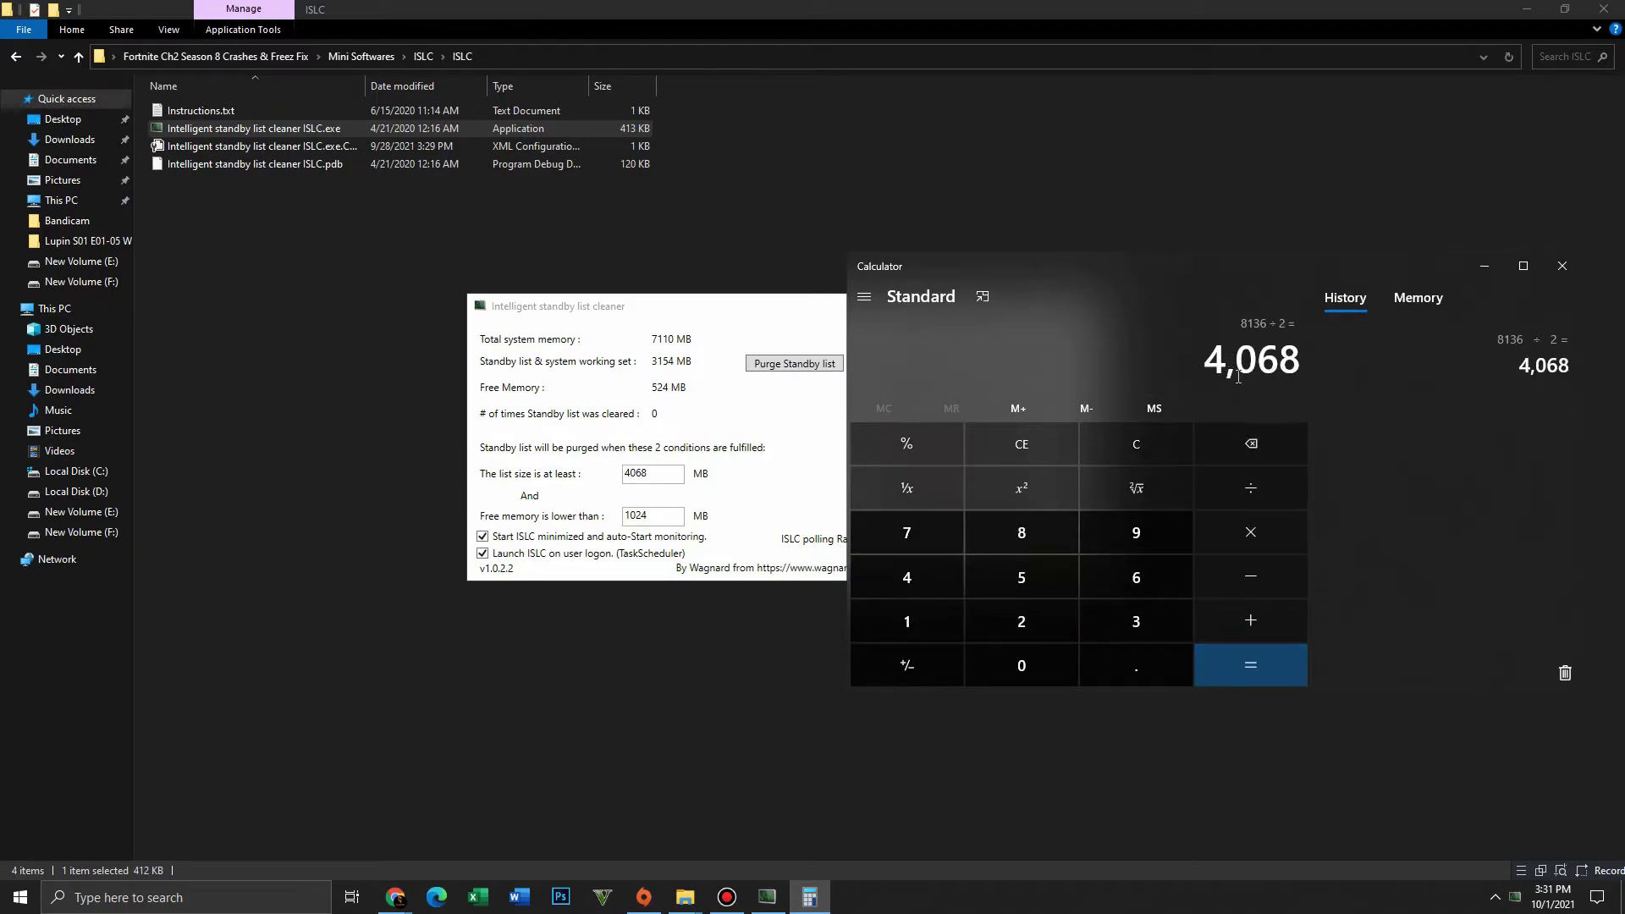
click(1562, 266)
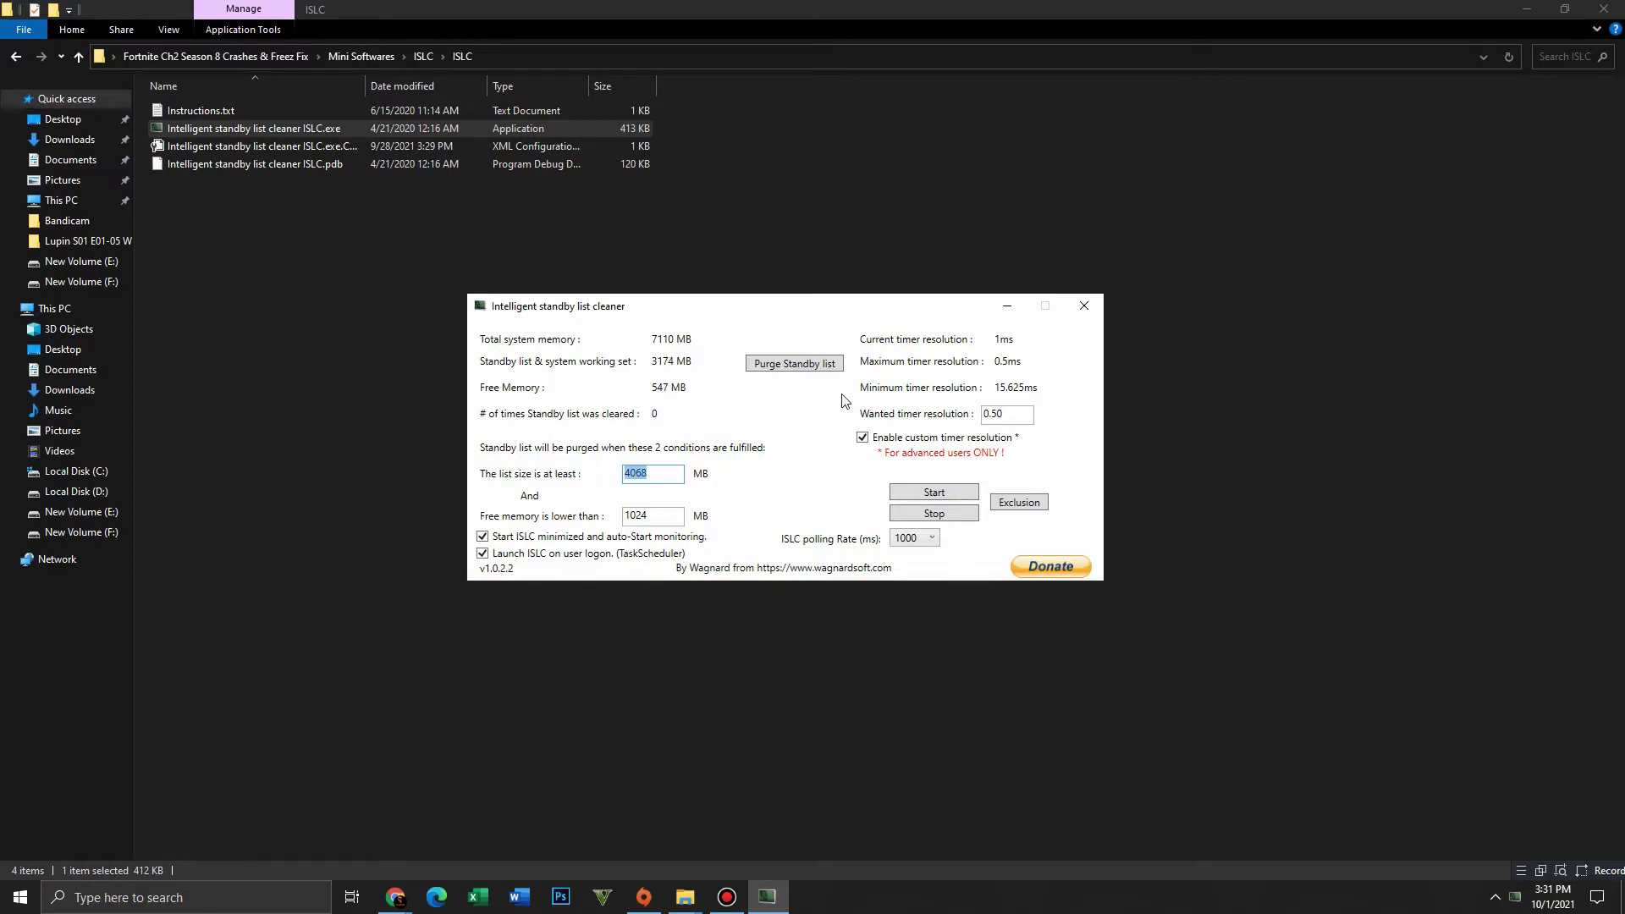
- Leave the list-size field and keep the ISLC polling rate at 1000 ms
key(Tab)
click(922, 544)
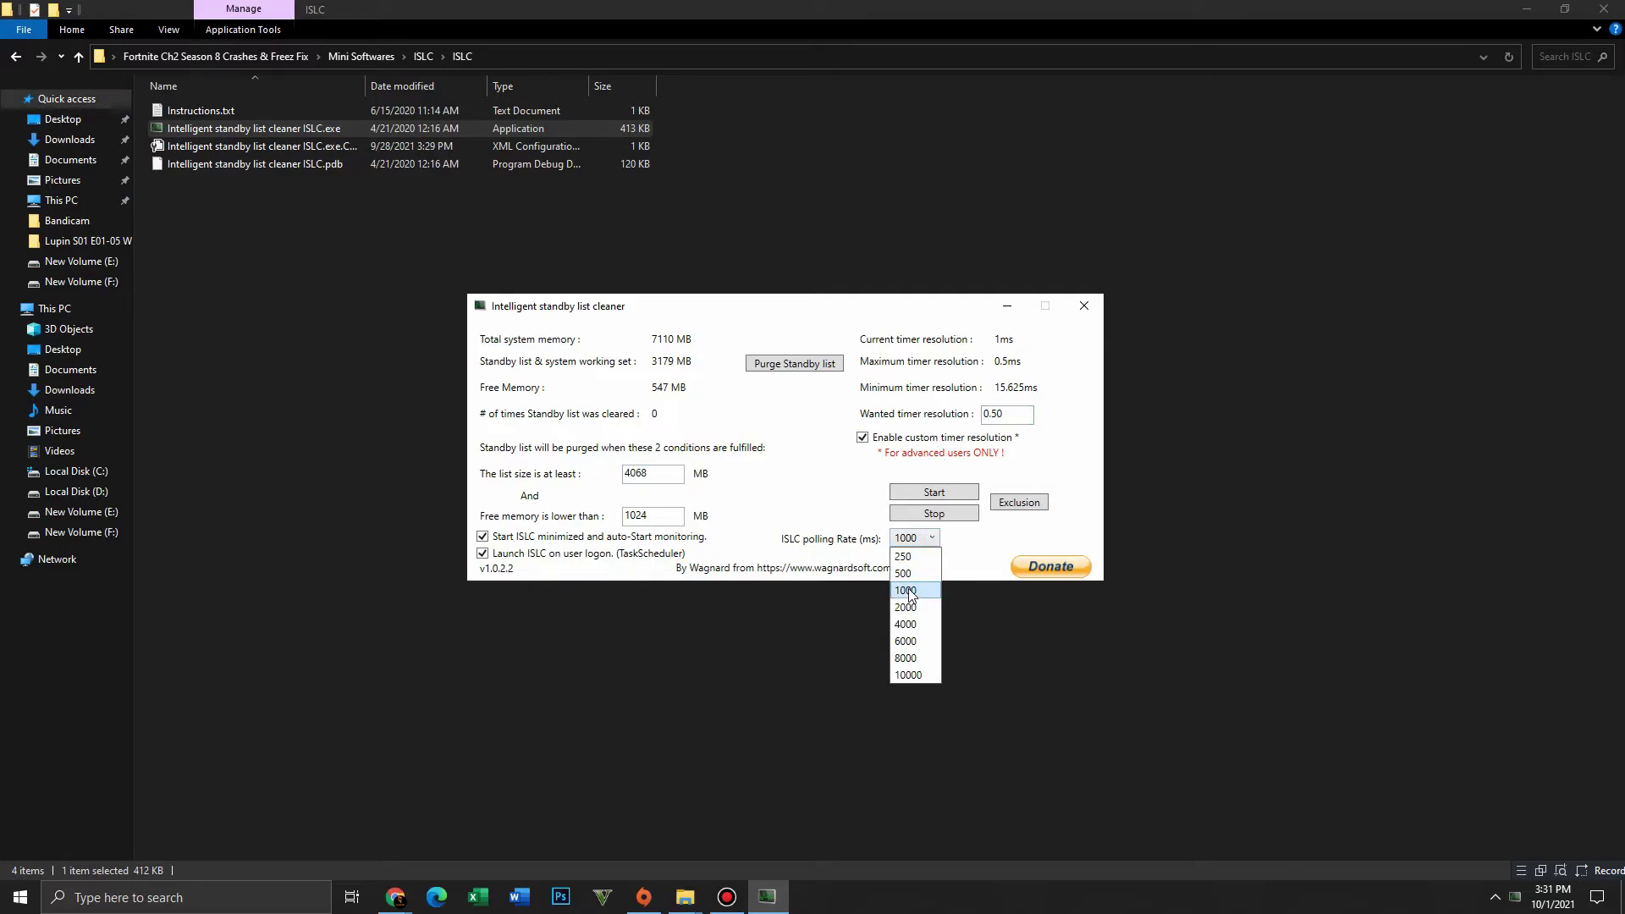
click(918, 590)
click(930, 539)
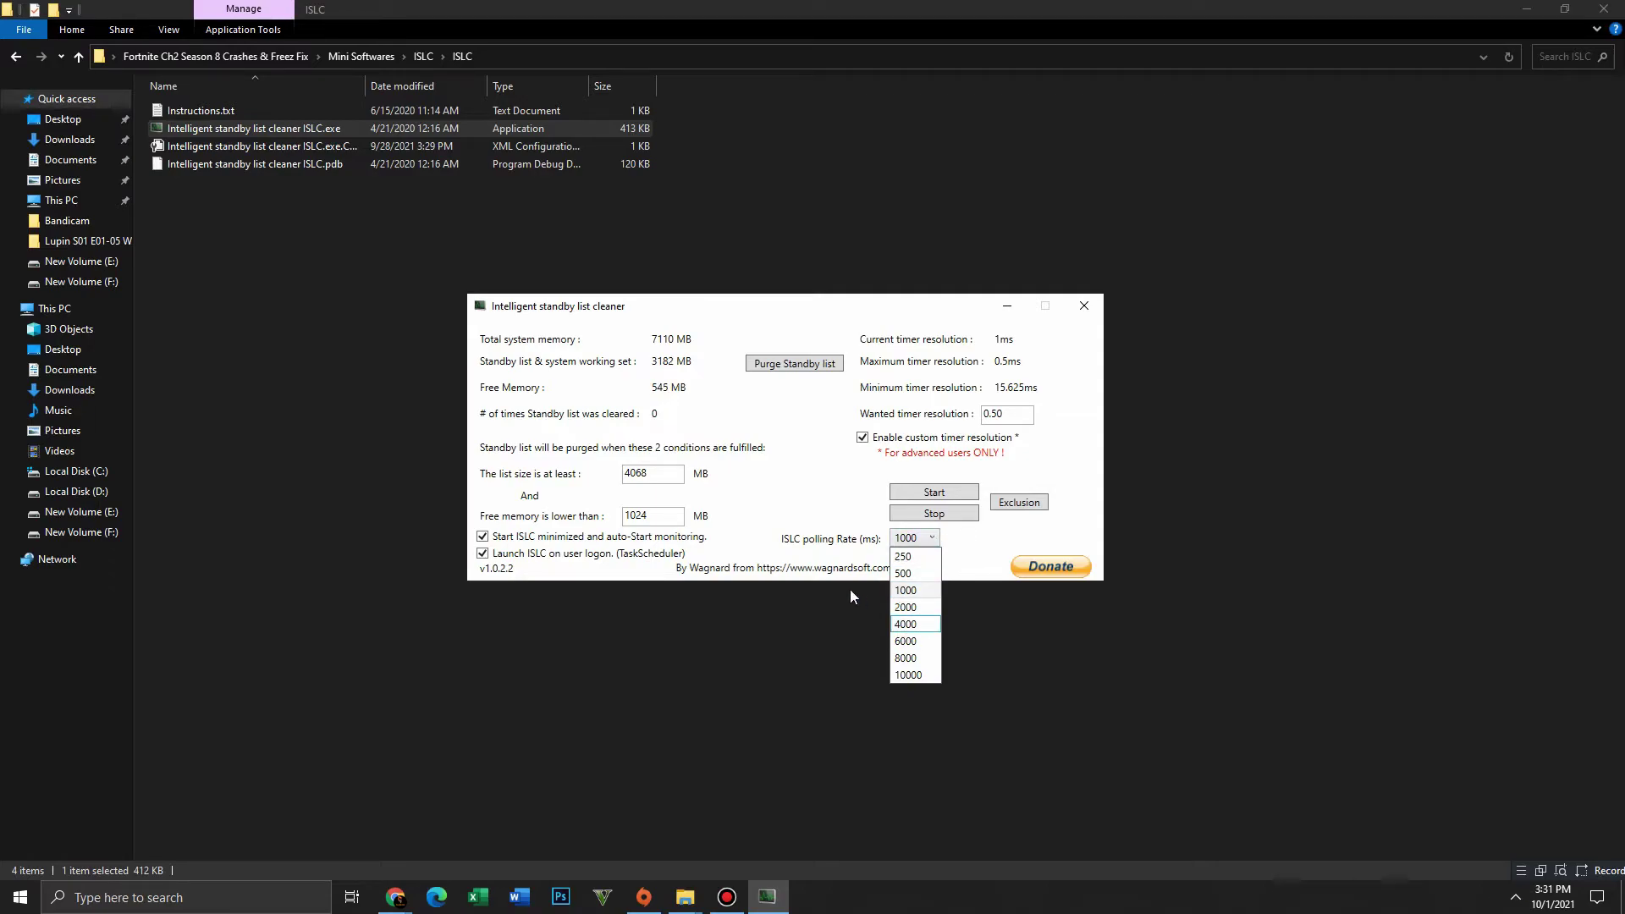
click(796, 494)
- Restart ISLC monitoring with the 4068 MB and 1024 MB limits, then close its window
drag(785, 314, 687, 264)
click(863, 444)
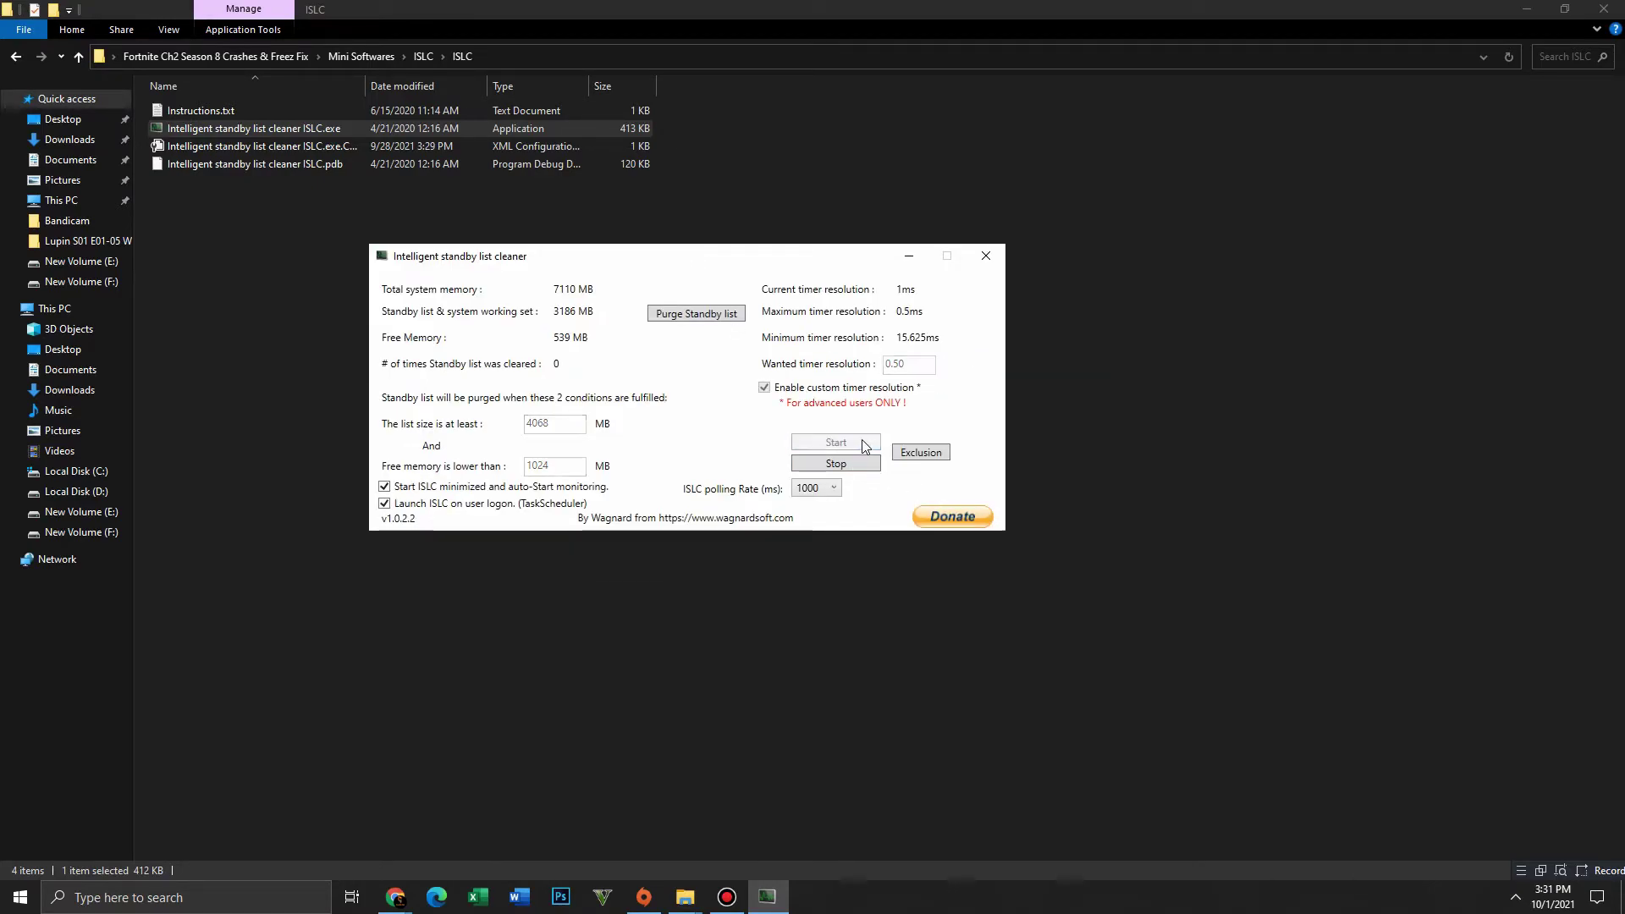
click(986, 256)
click(14, 59)
- Open the Park Control folder and launch ParkControl via Windows search
click(14, 59)
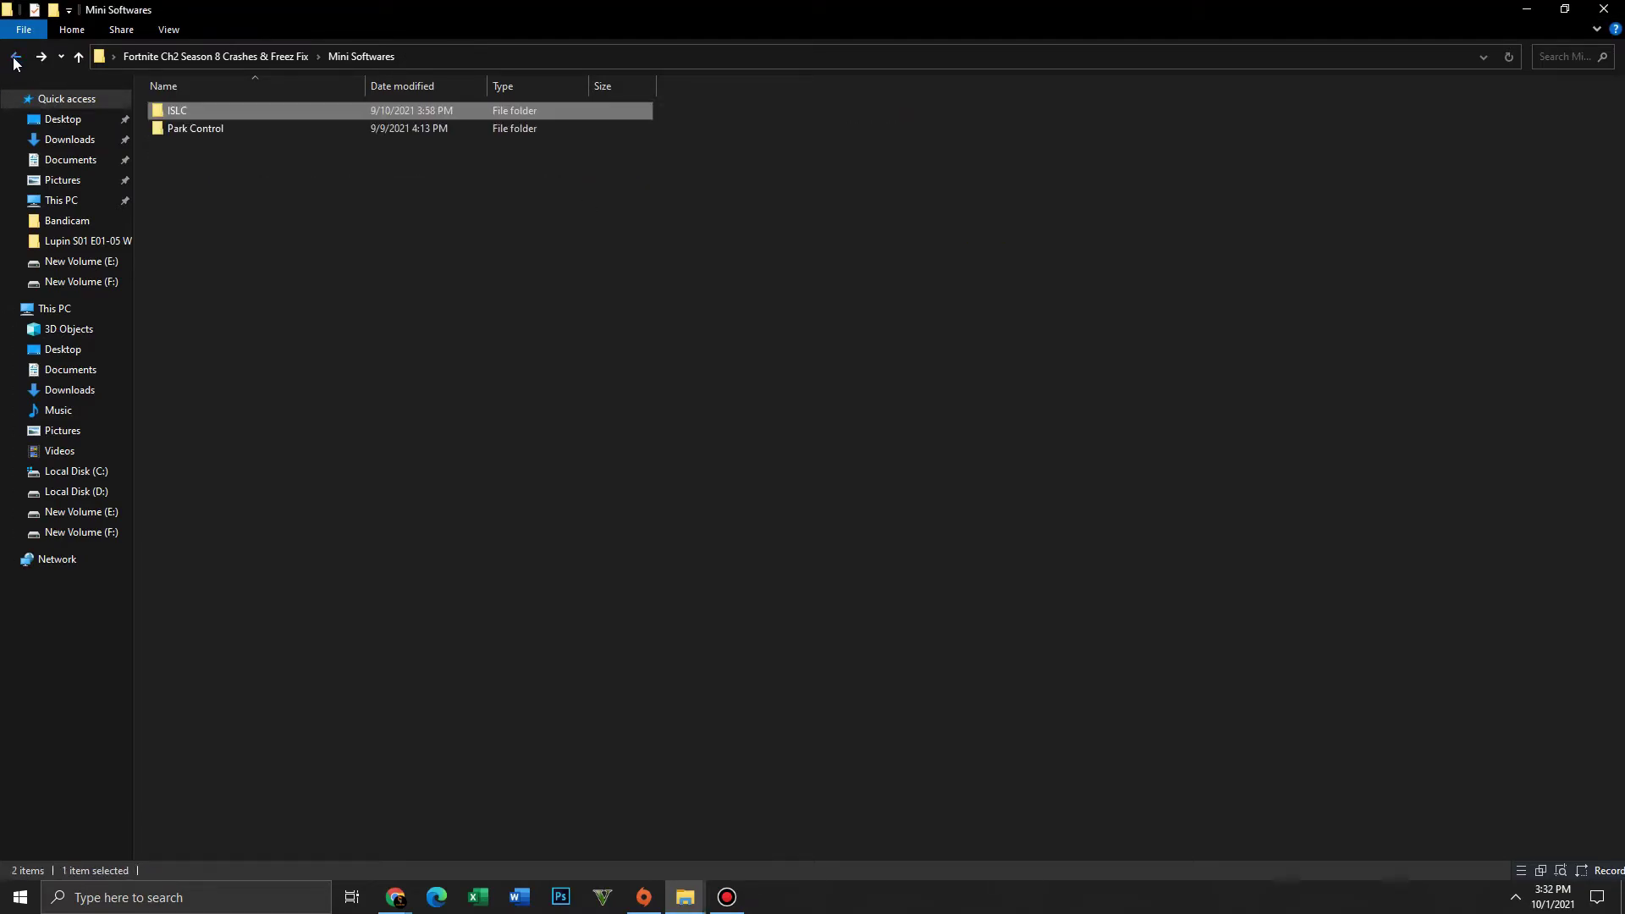
double_click(178, 125)
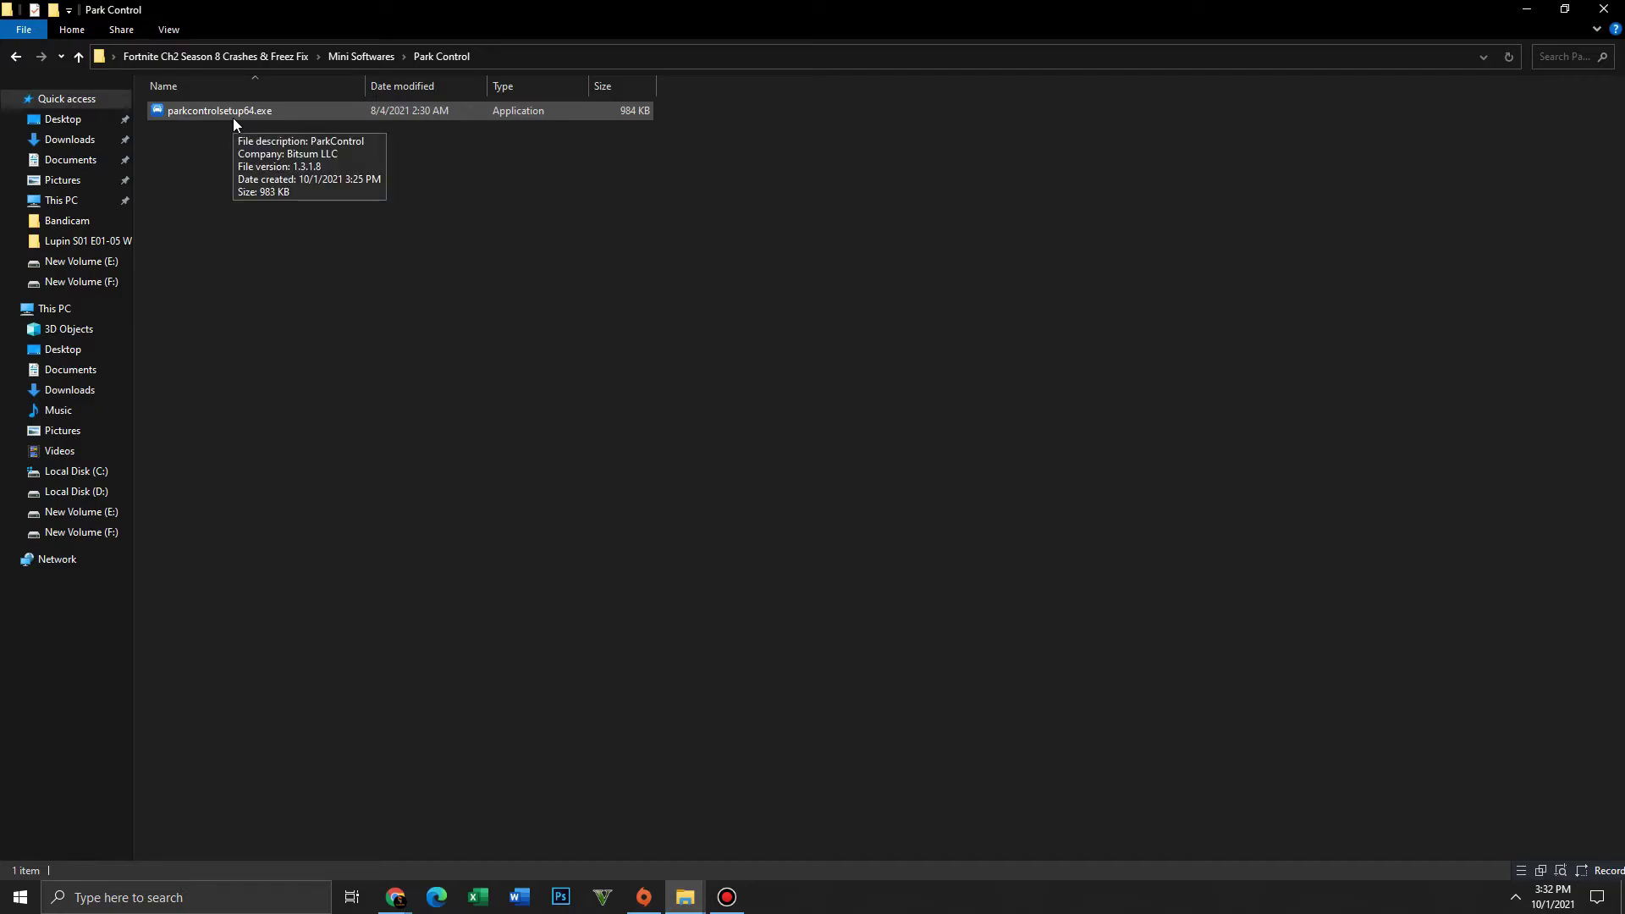
click(195, 897)
text(park)
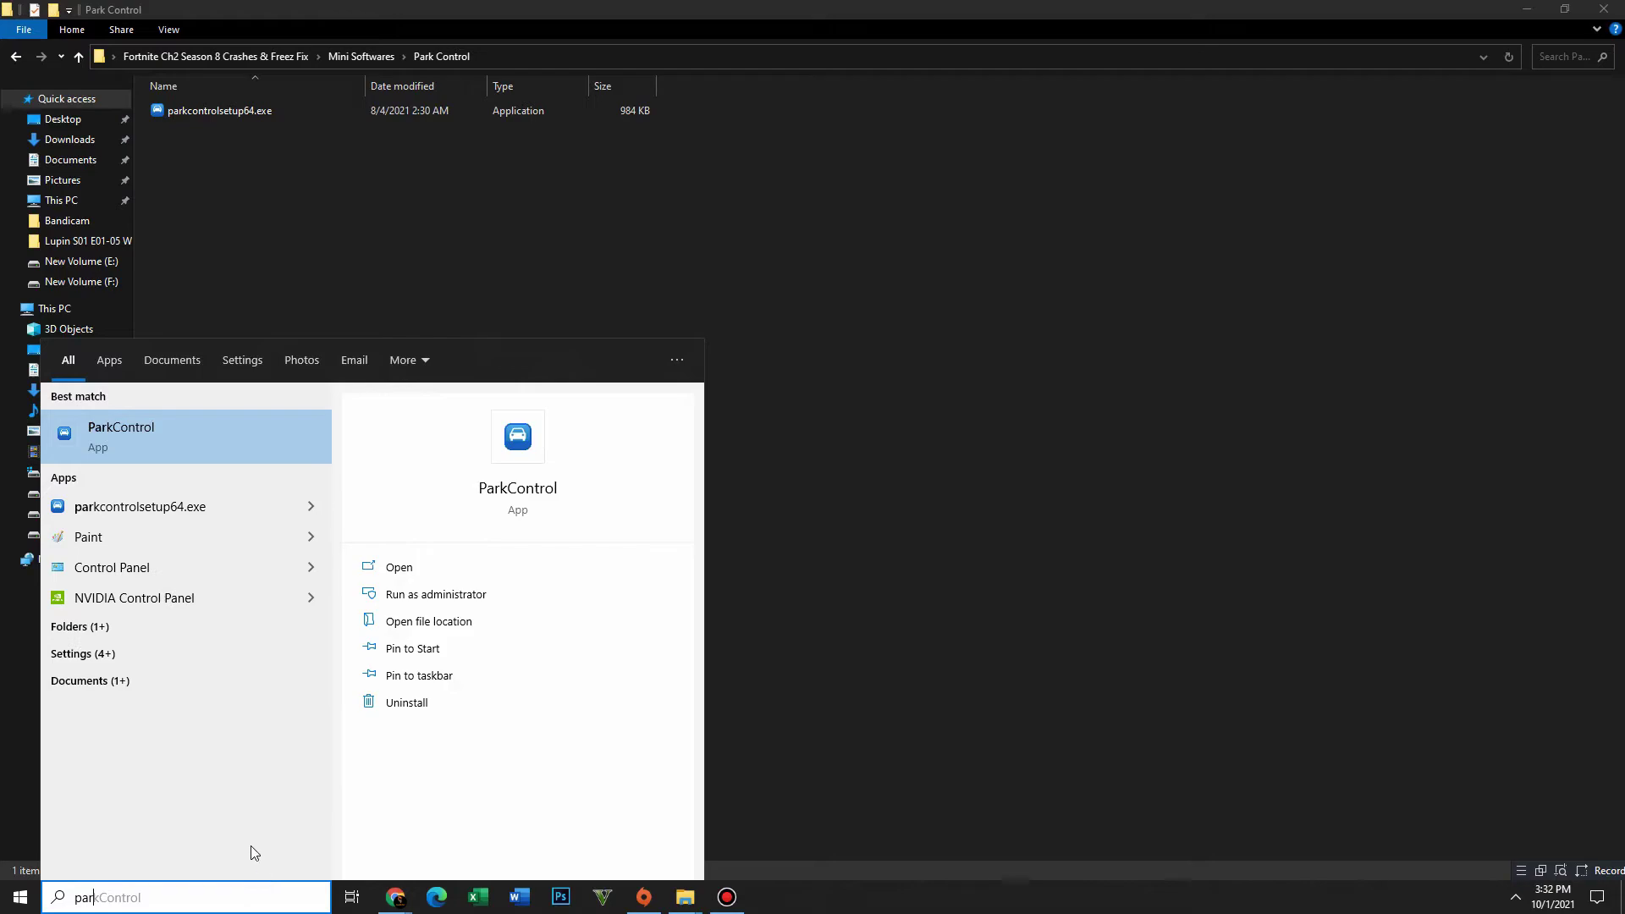
click(174, 445)
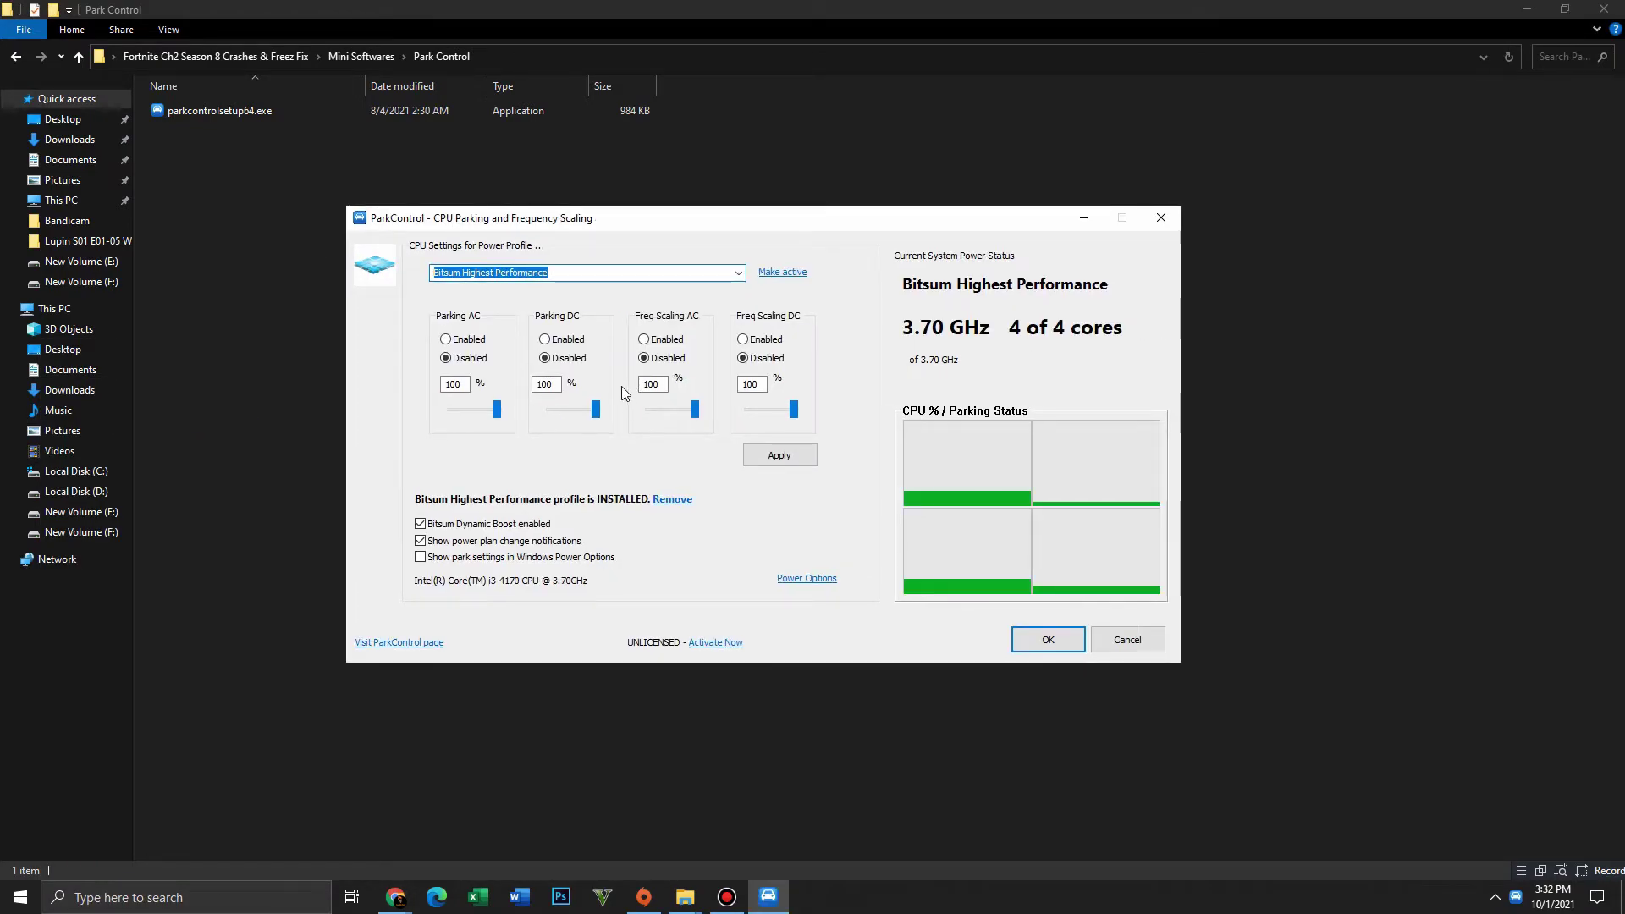
- Make Bitsum Highest Performance active with Parking AC at 100%, and apply the settings
click(742, 274)
click(552, 300)
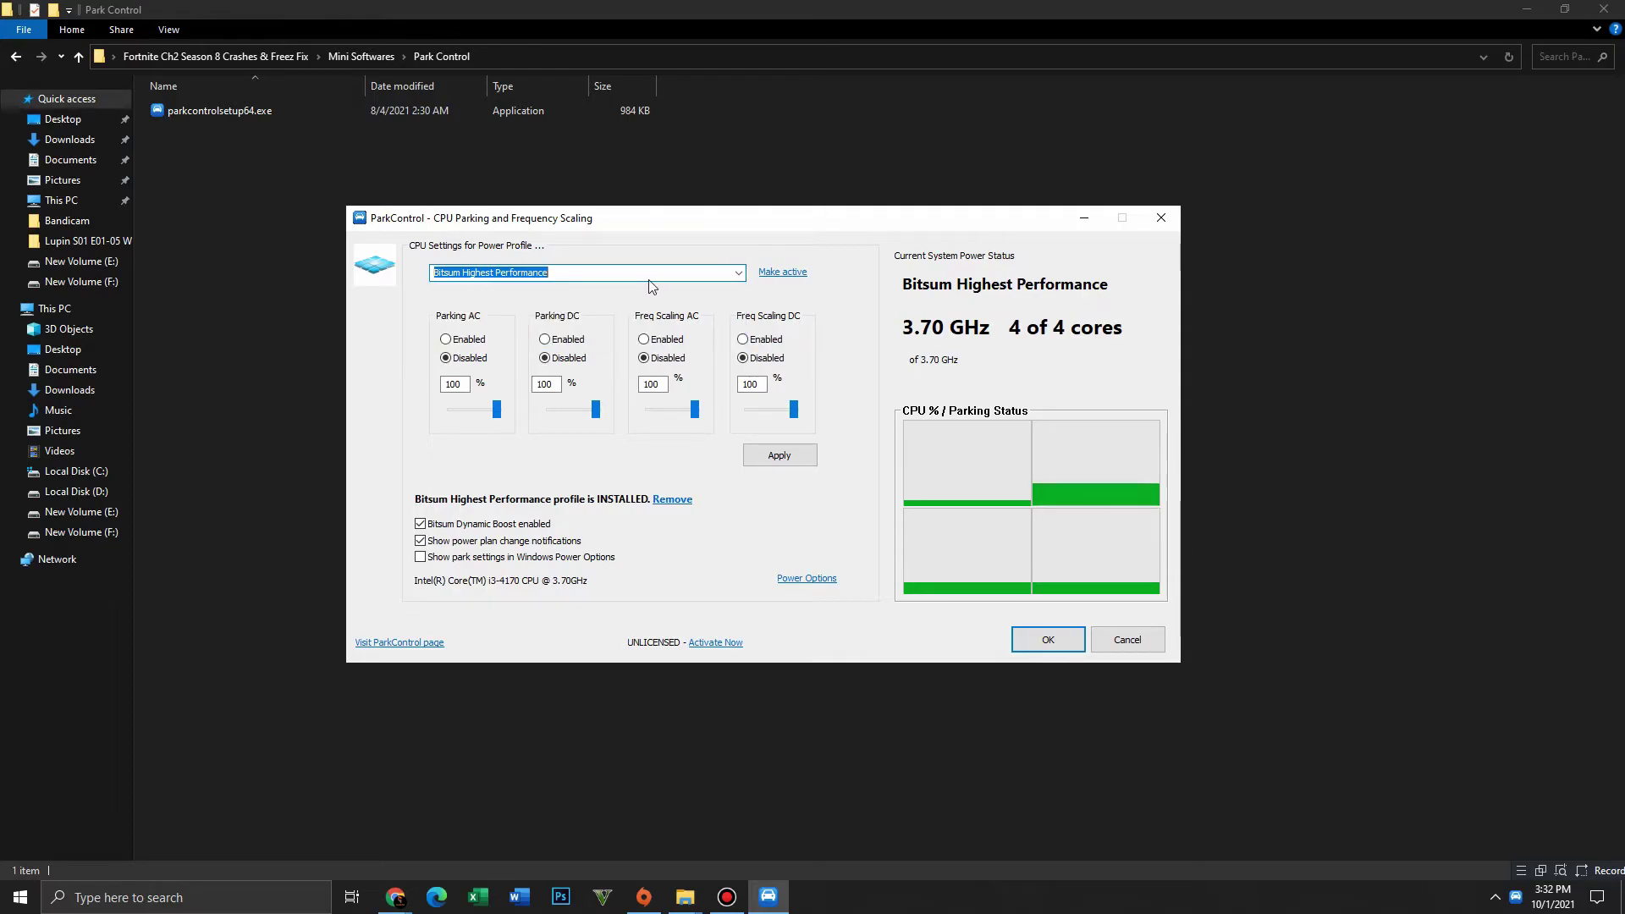
click(783, 276)
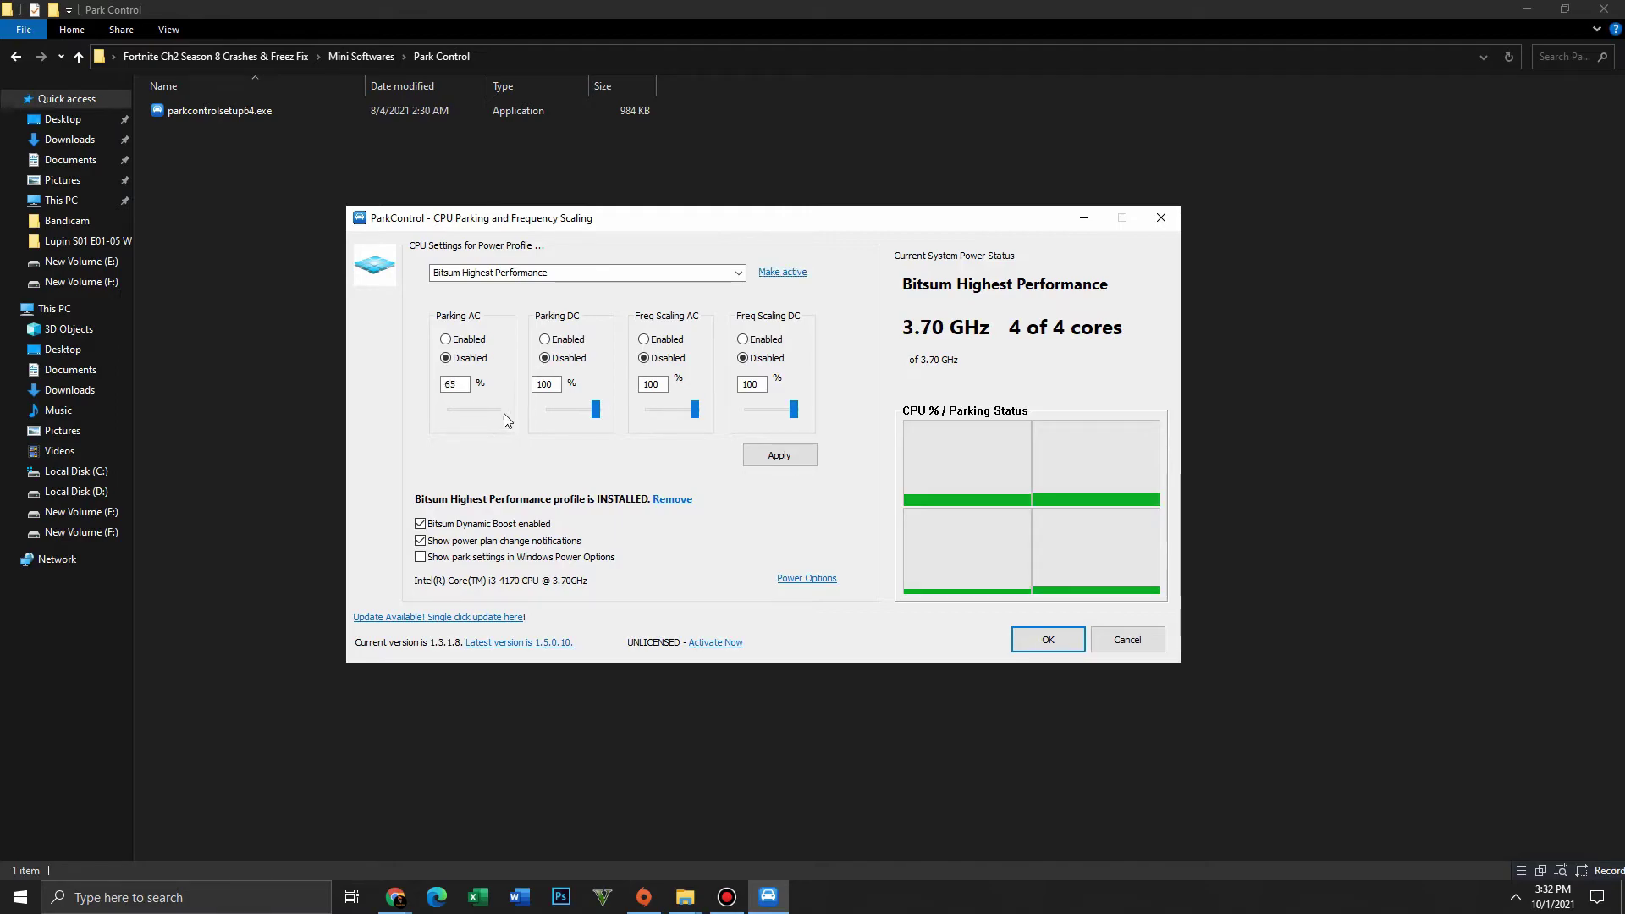
drag(474, 421, 503, 415)
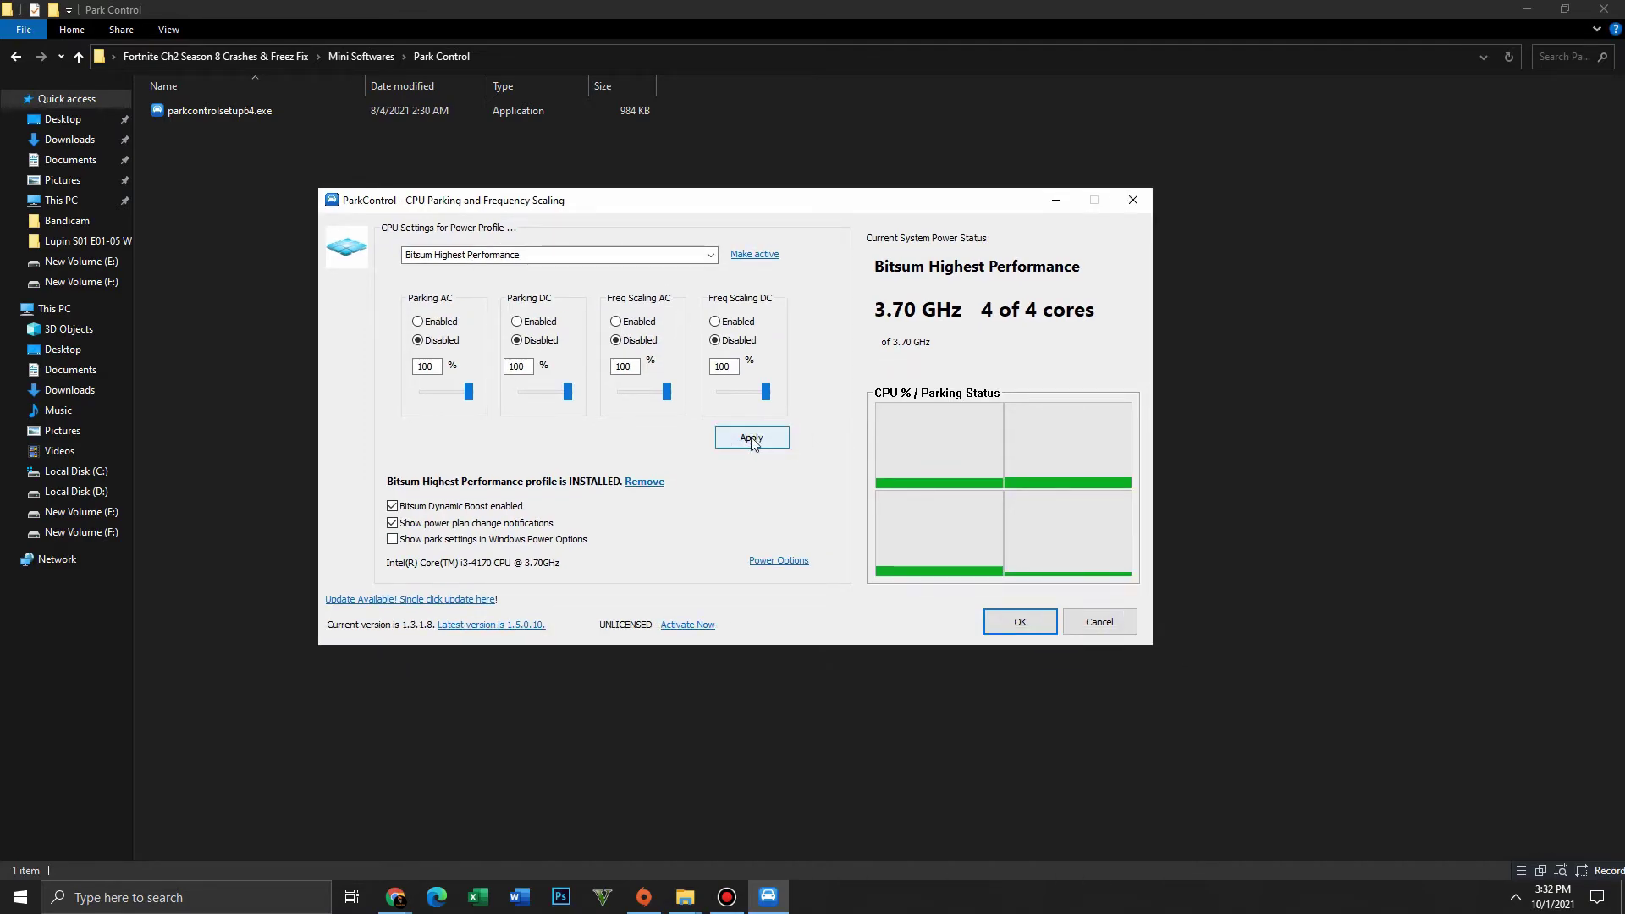
click(752, 440)
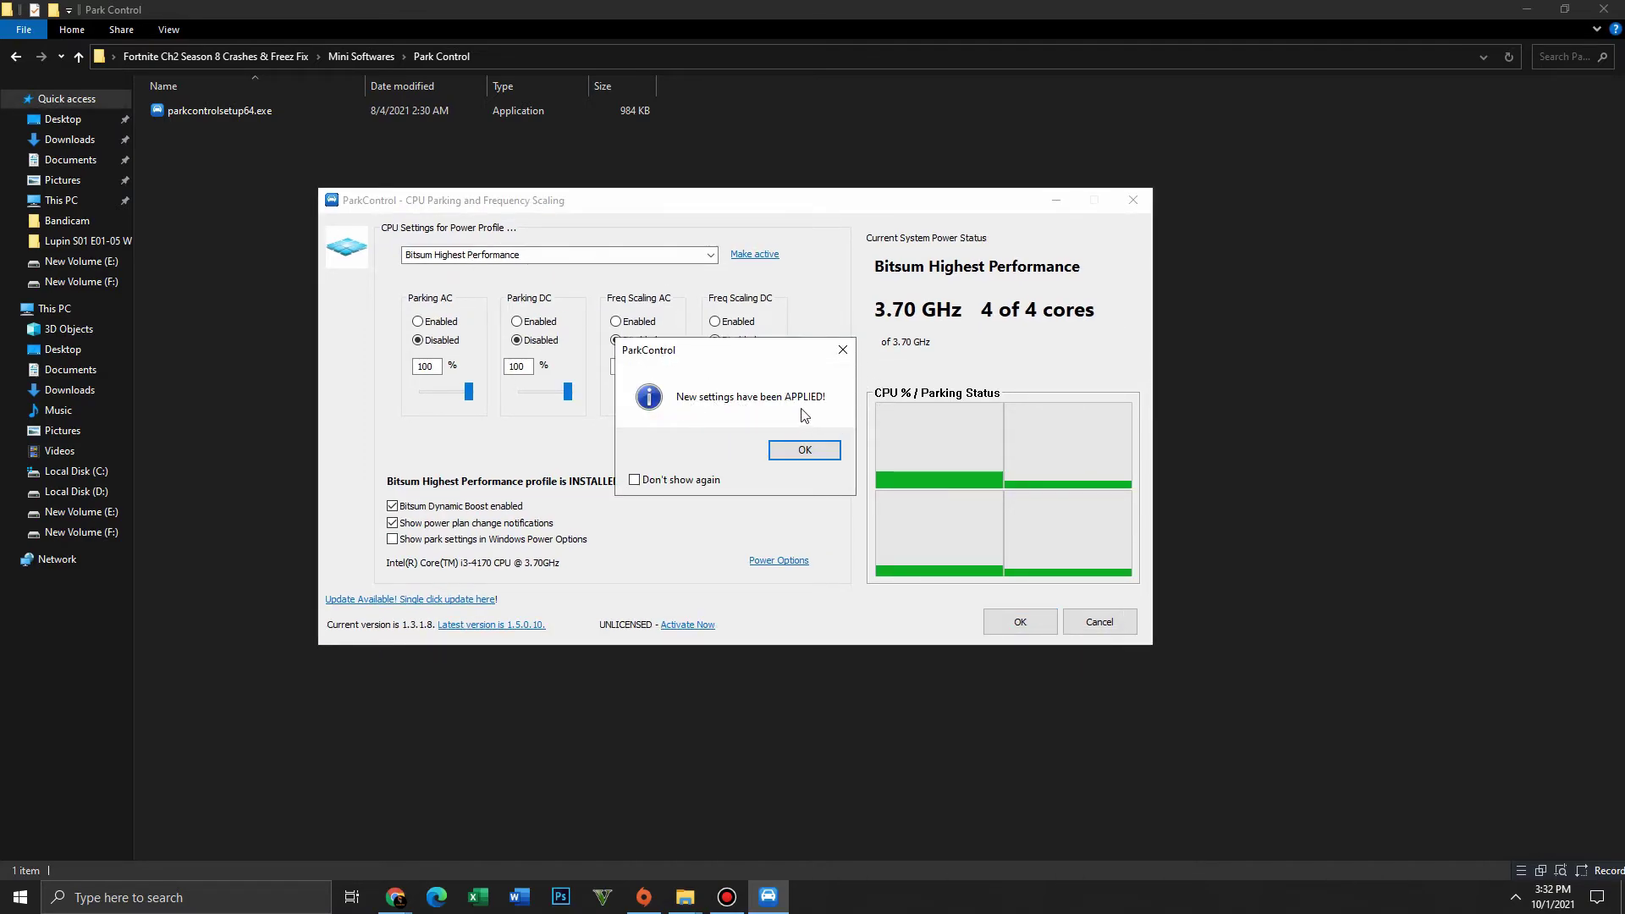
click(805, 449)
- Close ParkControl and open the Crashes Optimization folder from the main fix folder
click(1019, 621)
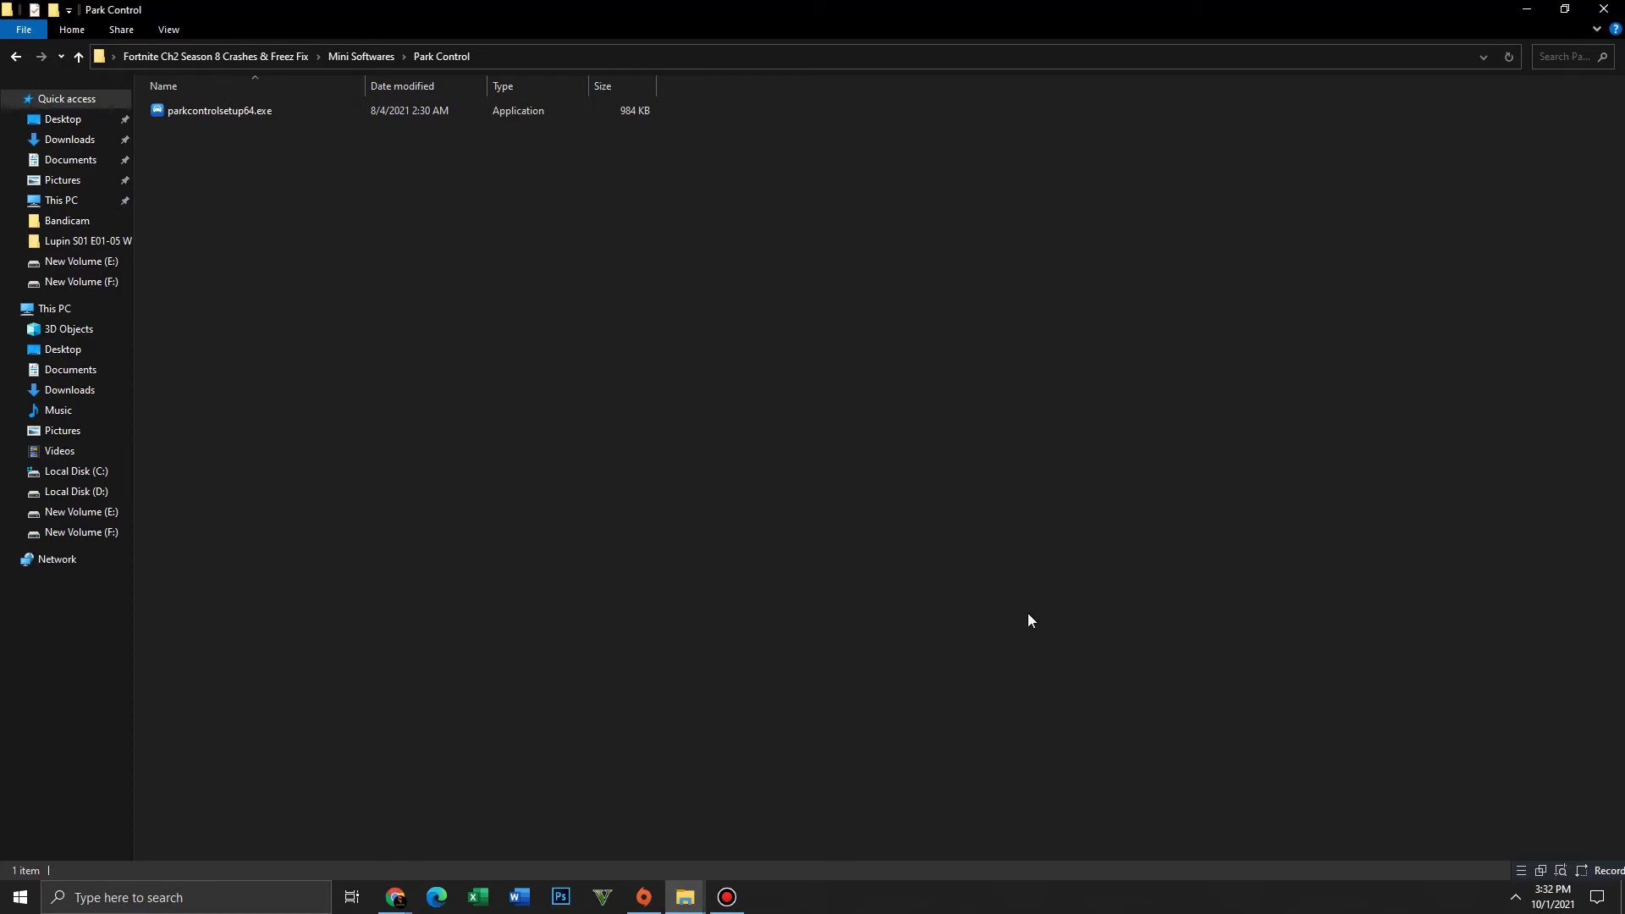
click(16, 59)
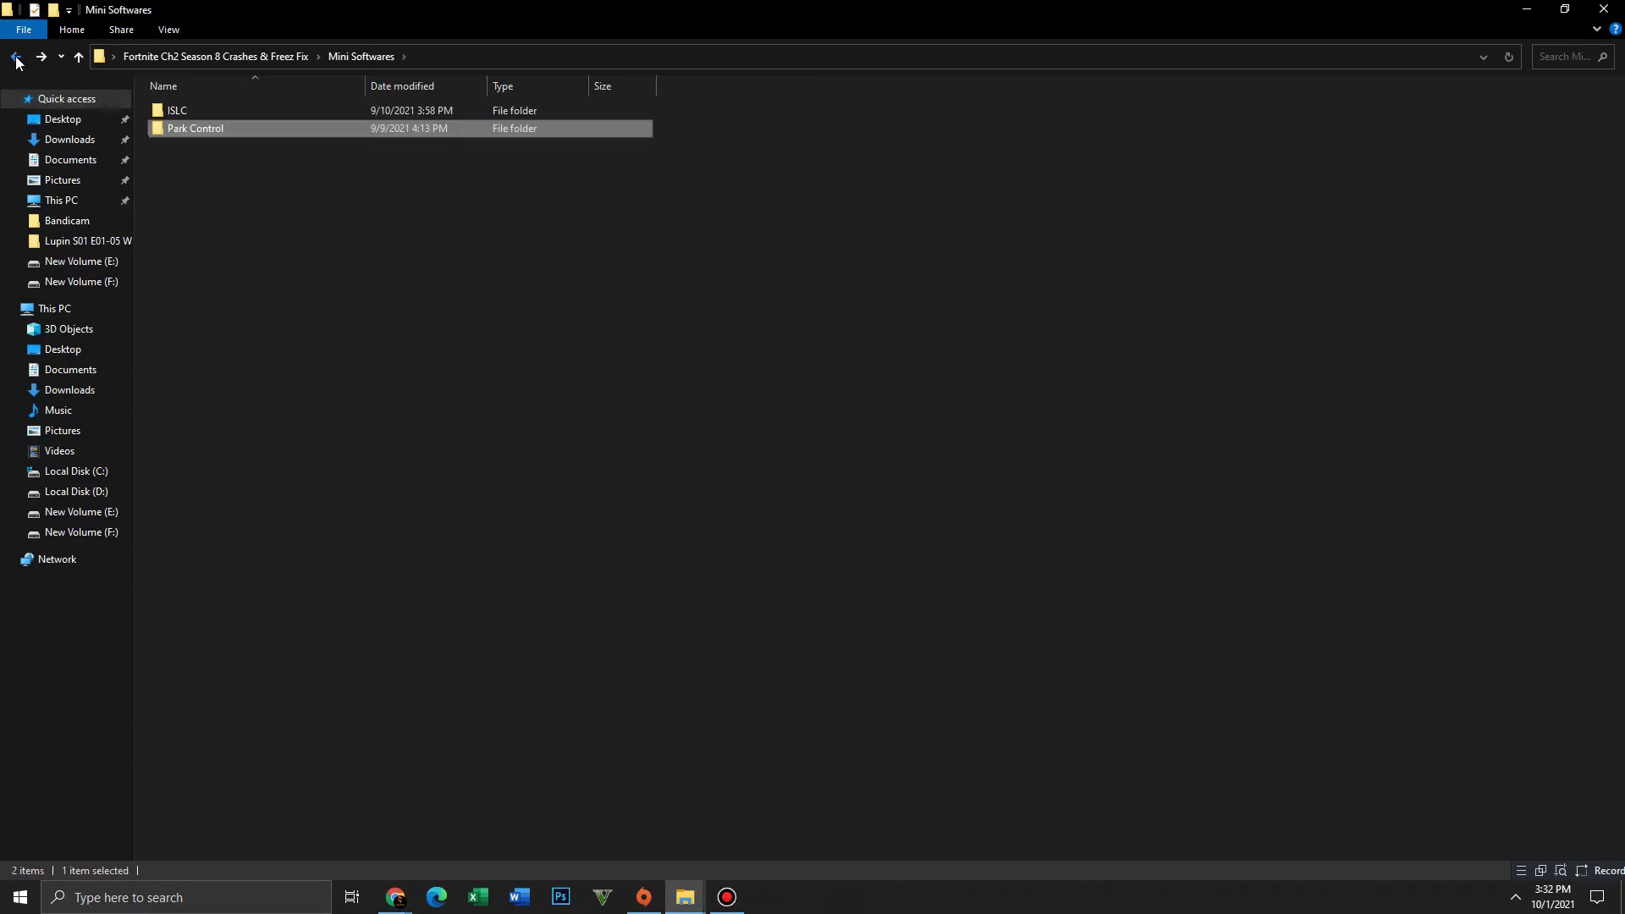
click(15, 59)
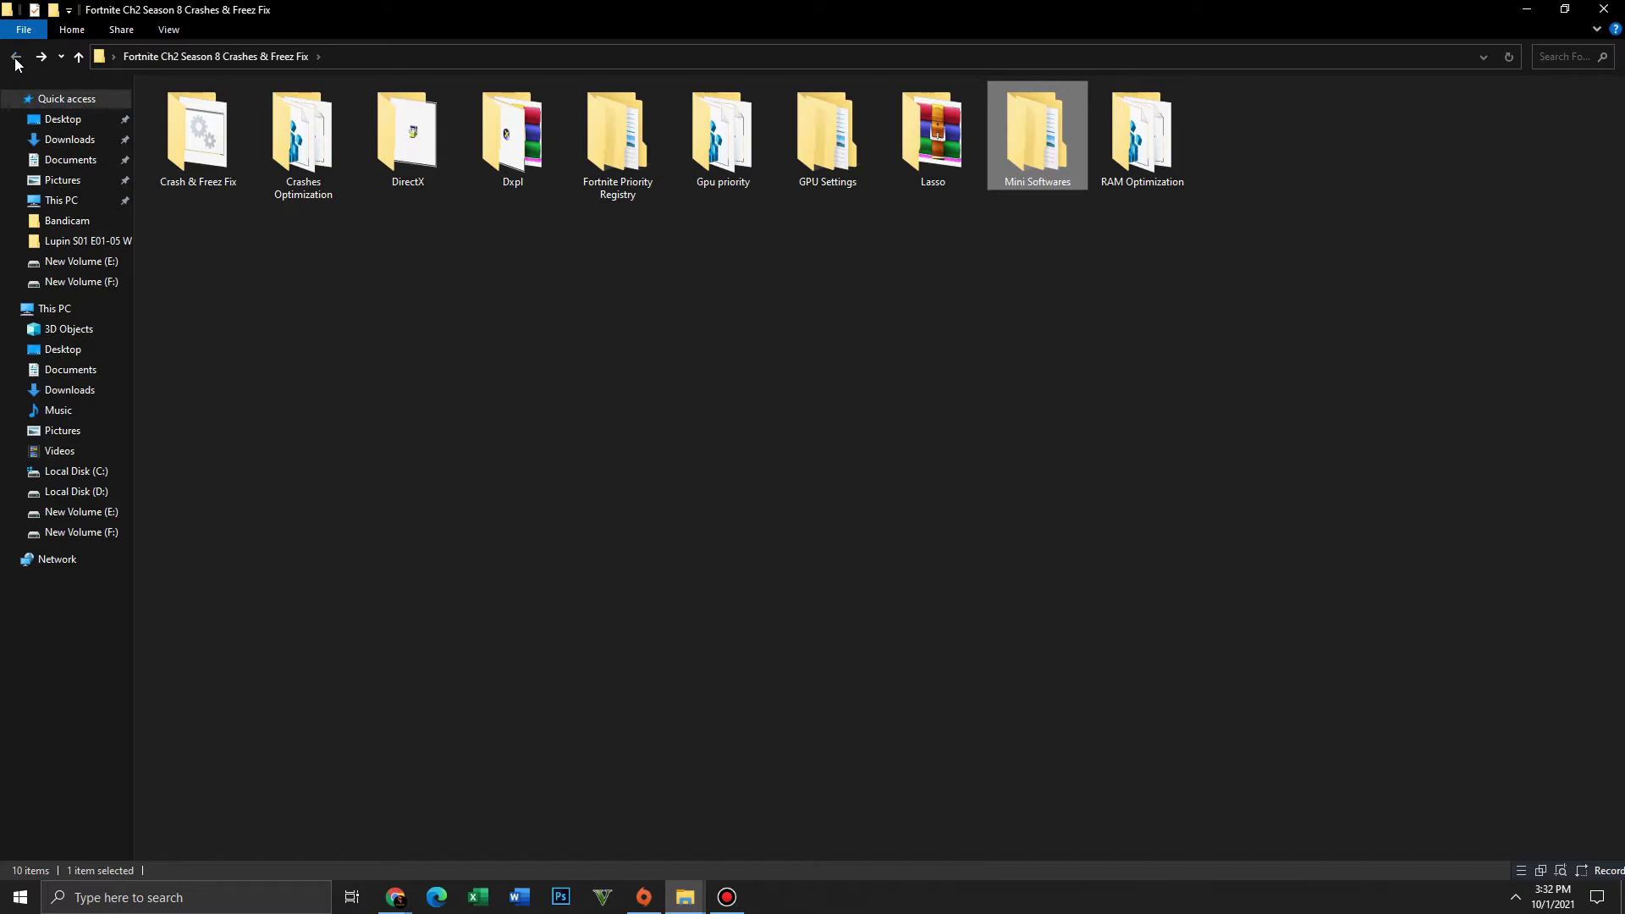
double_click(311, 181)
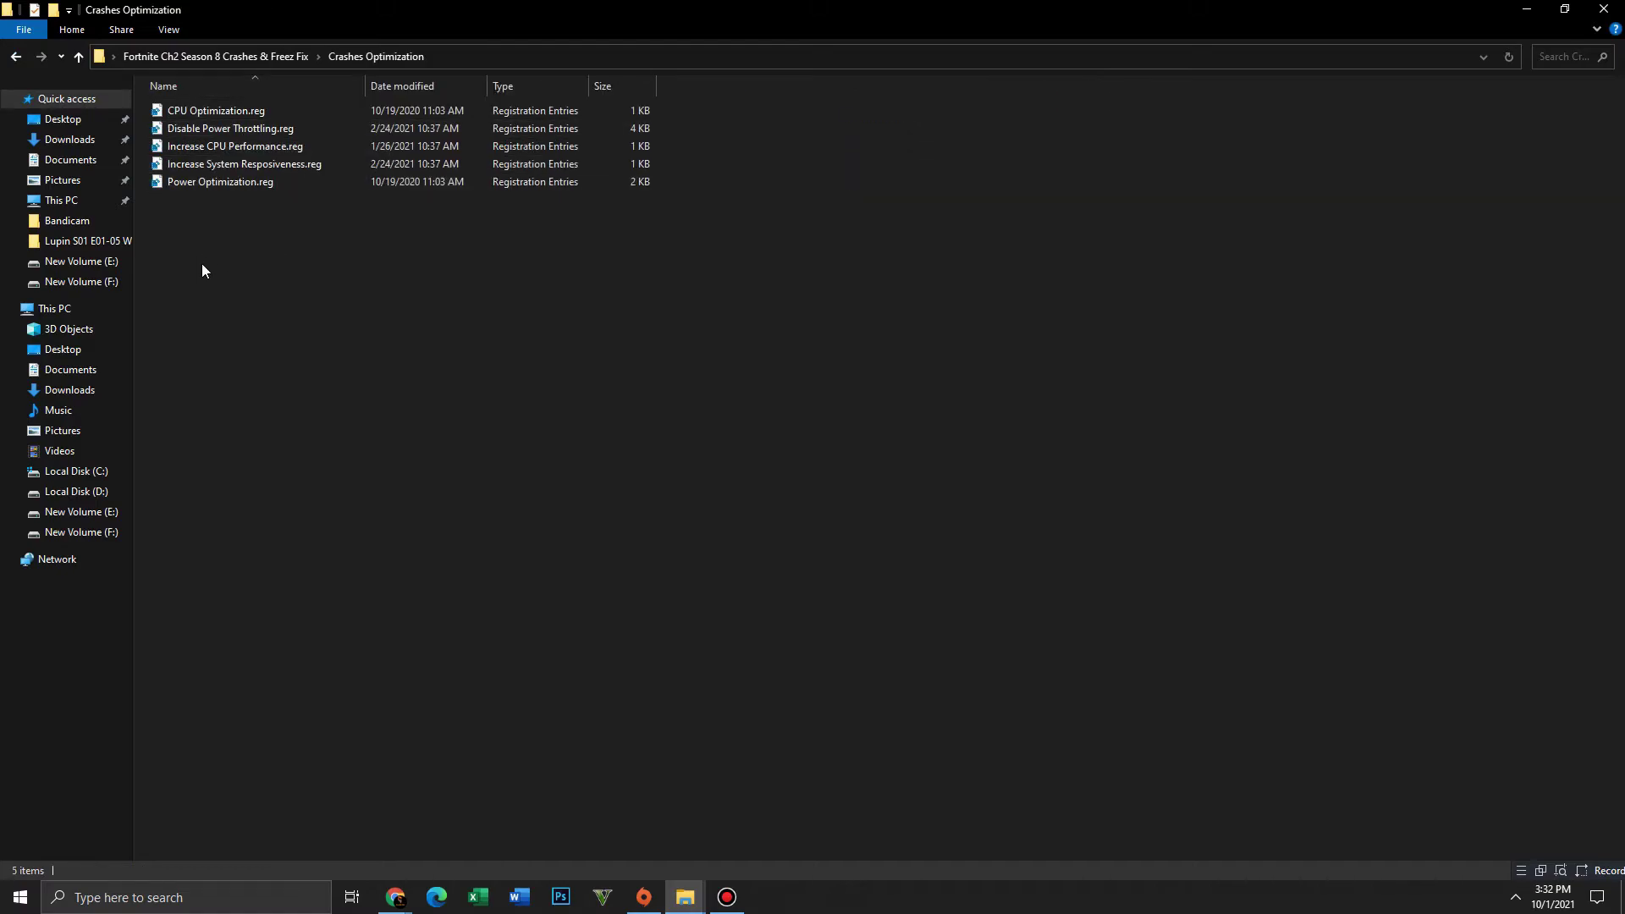
- Merge CPU Optimization, Disable Power Throttling and Increase CPU Performance .reg files into the registry
double_click(251, 110)
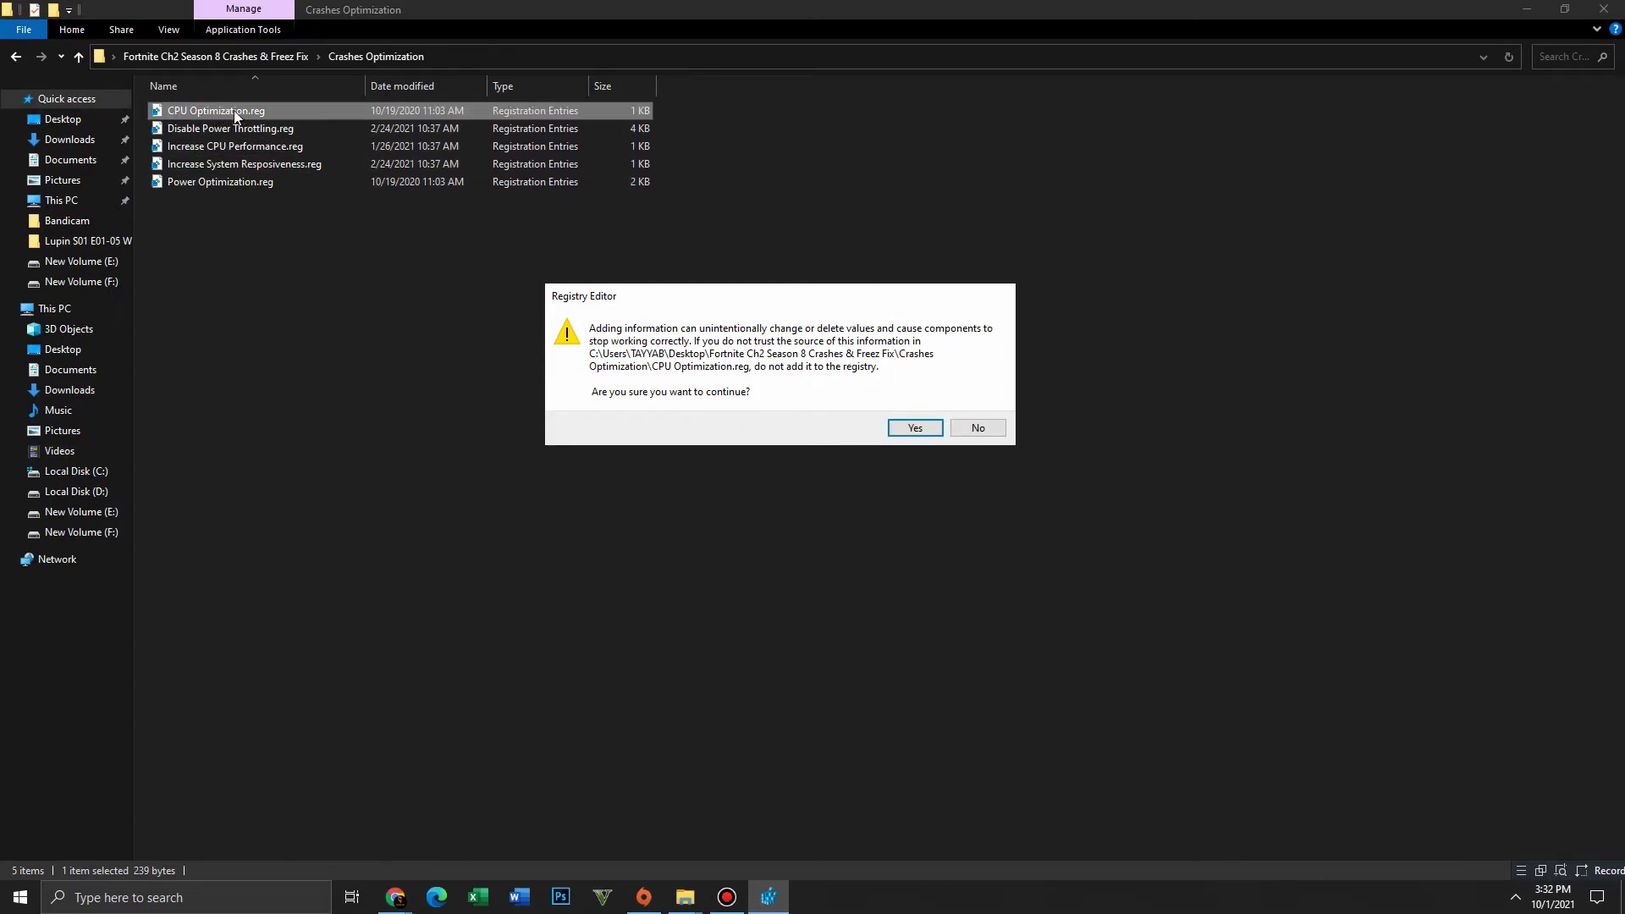
click(922, 427)
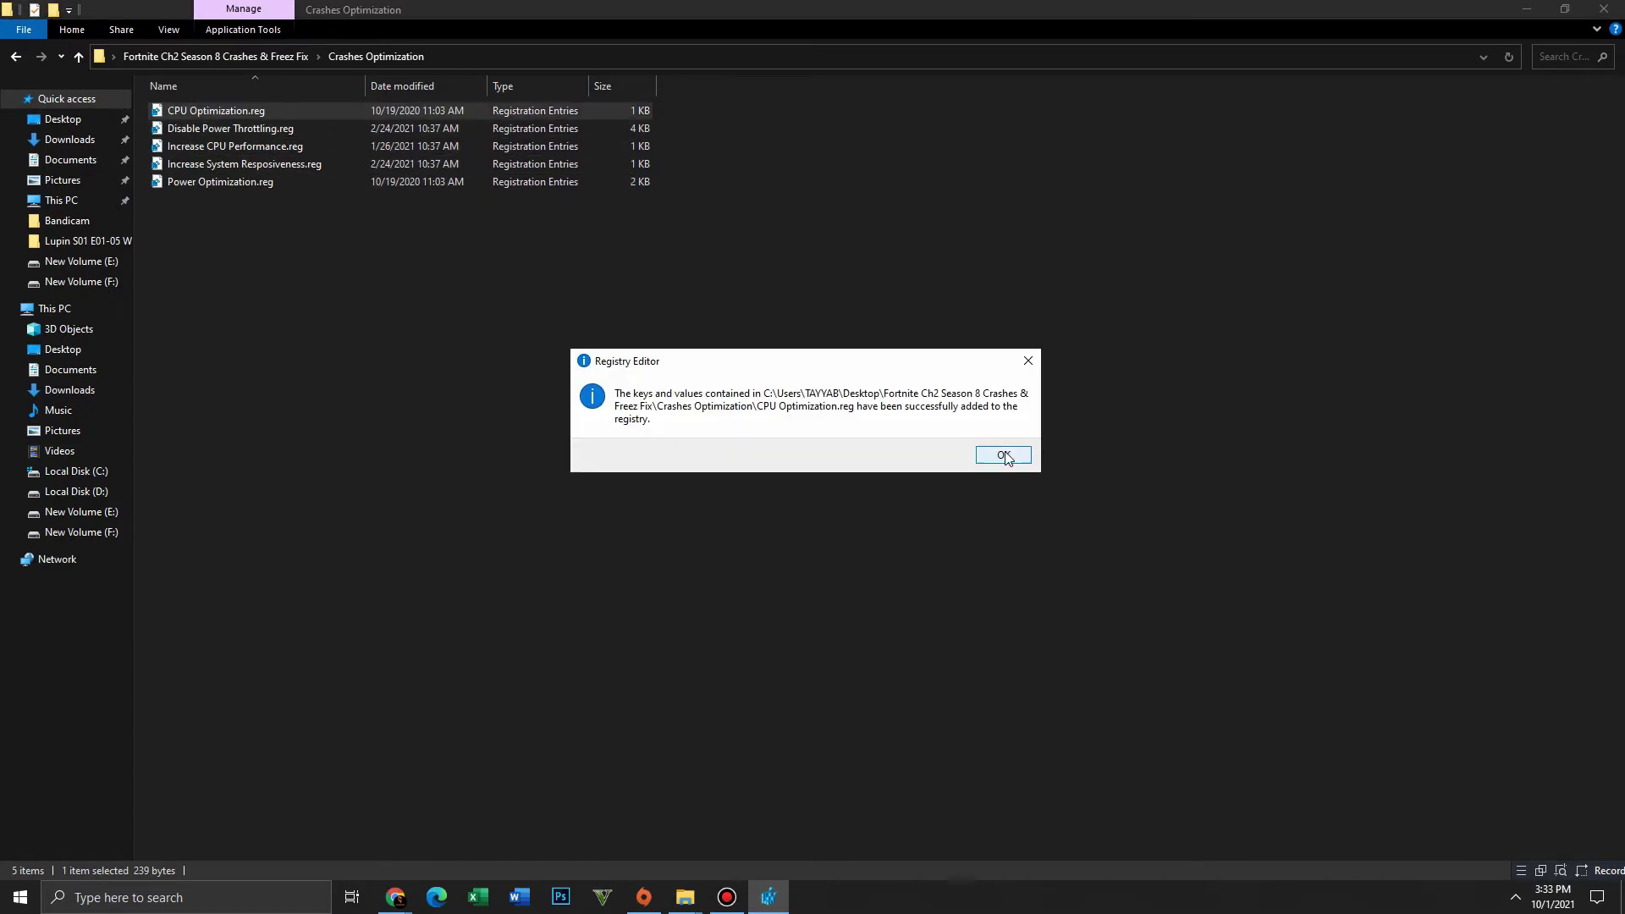
click(1003, 449)
double_click(225, 128)
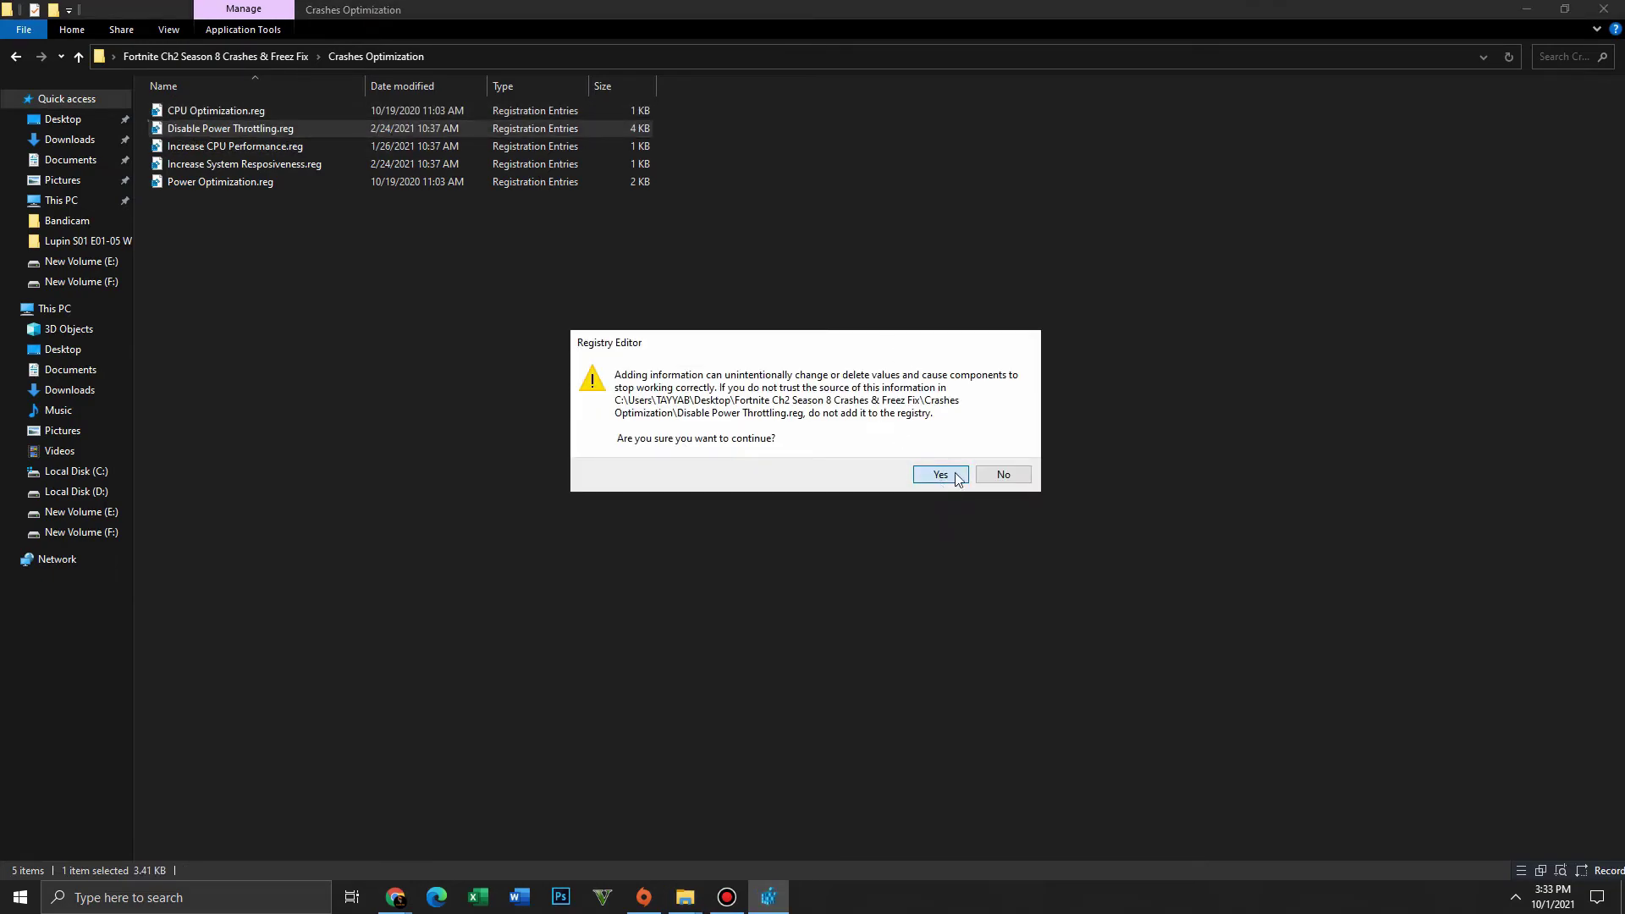
click(940, 473)
click(1088, 457)
double_click(229, 146)
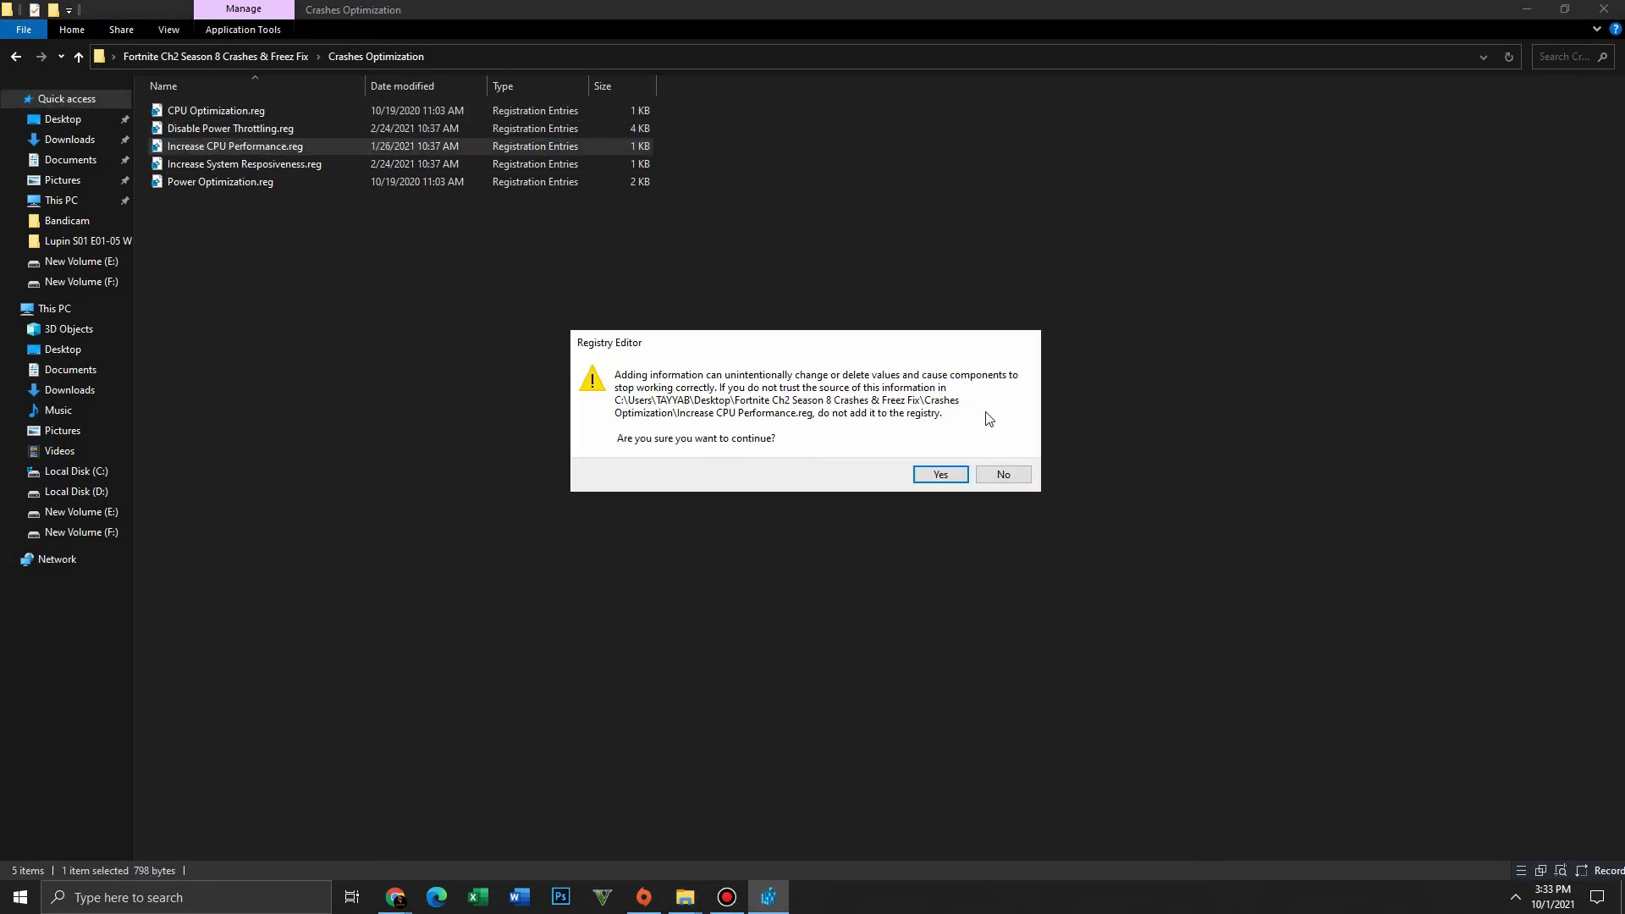
click(940, 478)
click(1002, 453)
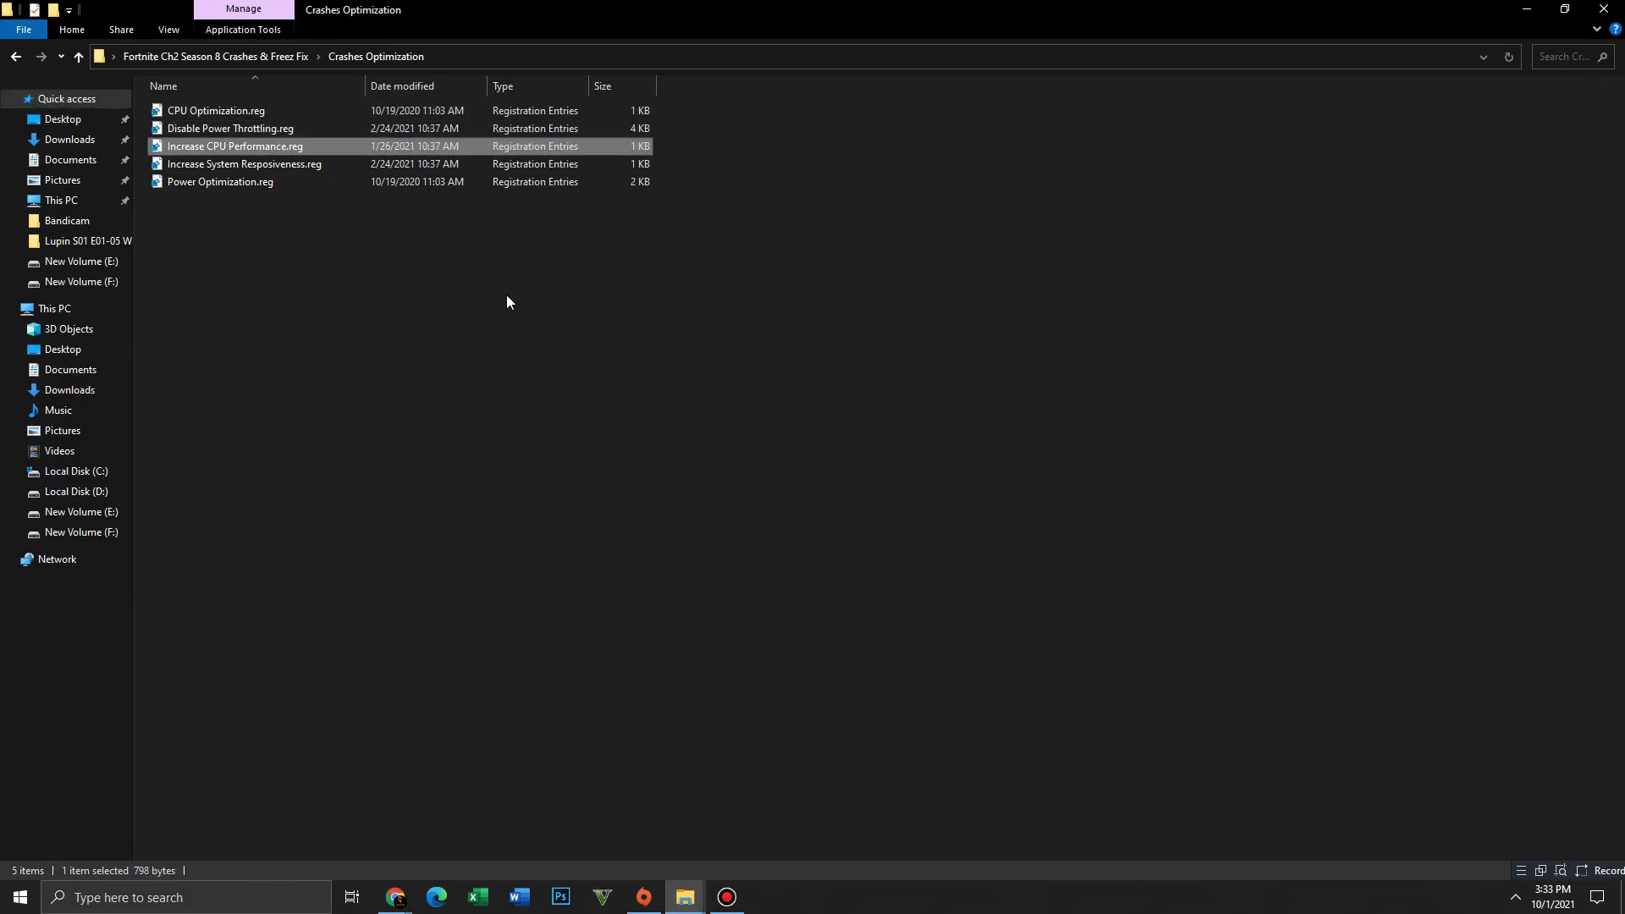
- Merge Increase System Resposiveness and Power Optimization .reg files, then return to the fix folder
double_click(262, 166)
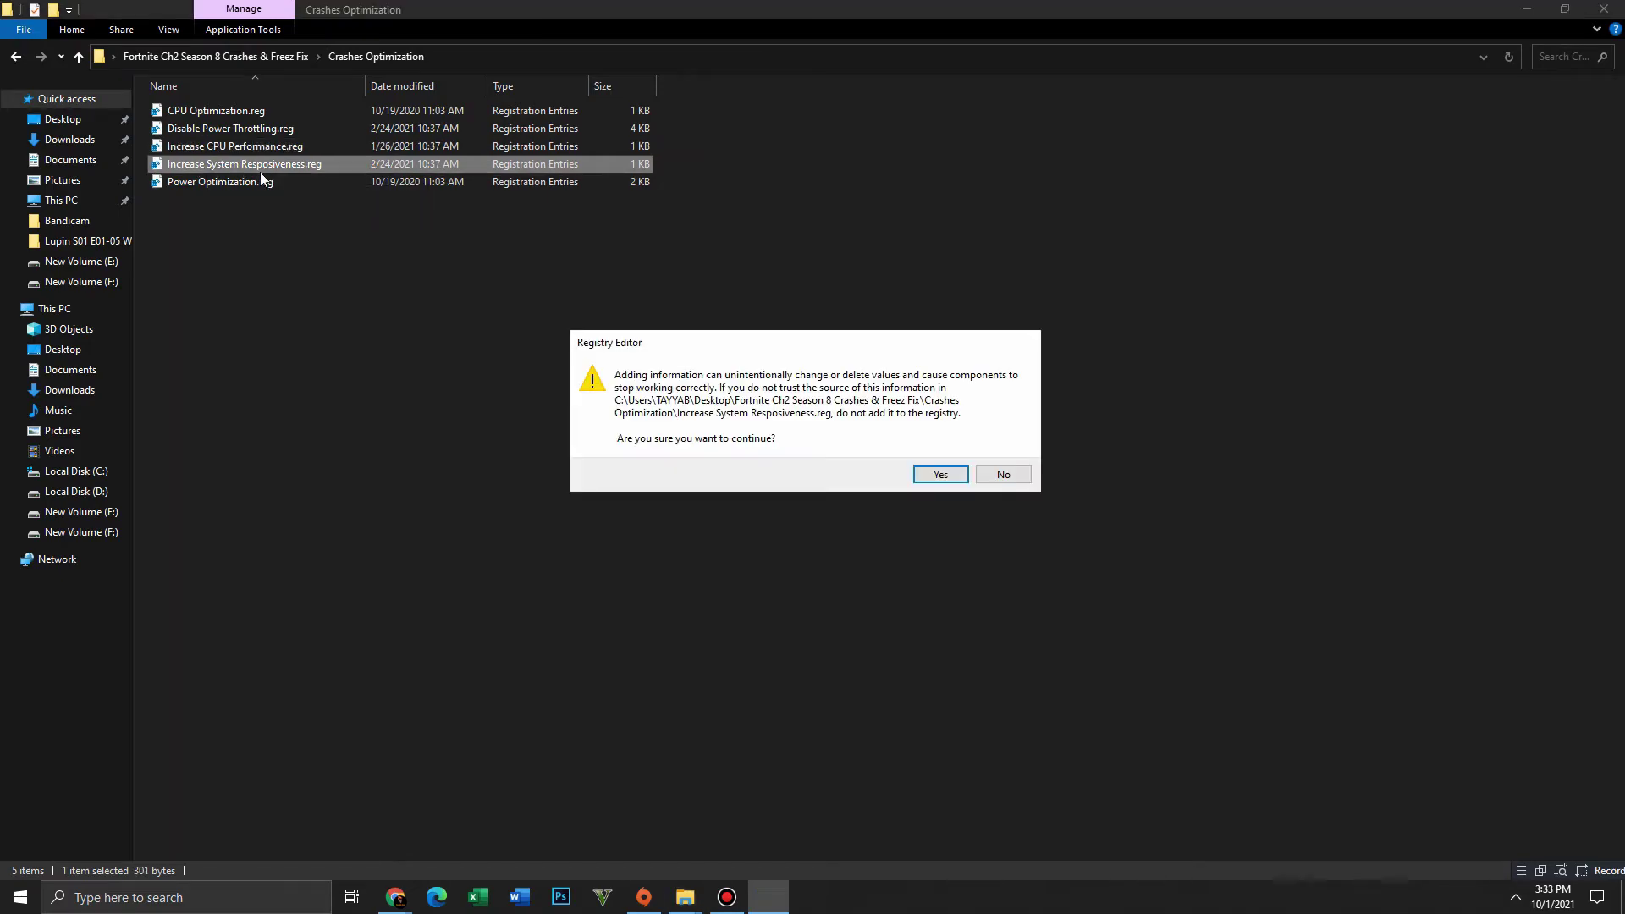
click(944, 470)
click(1002, 453)
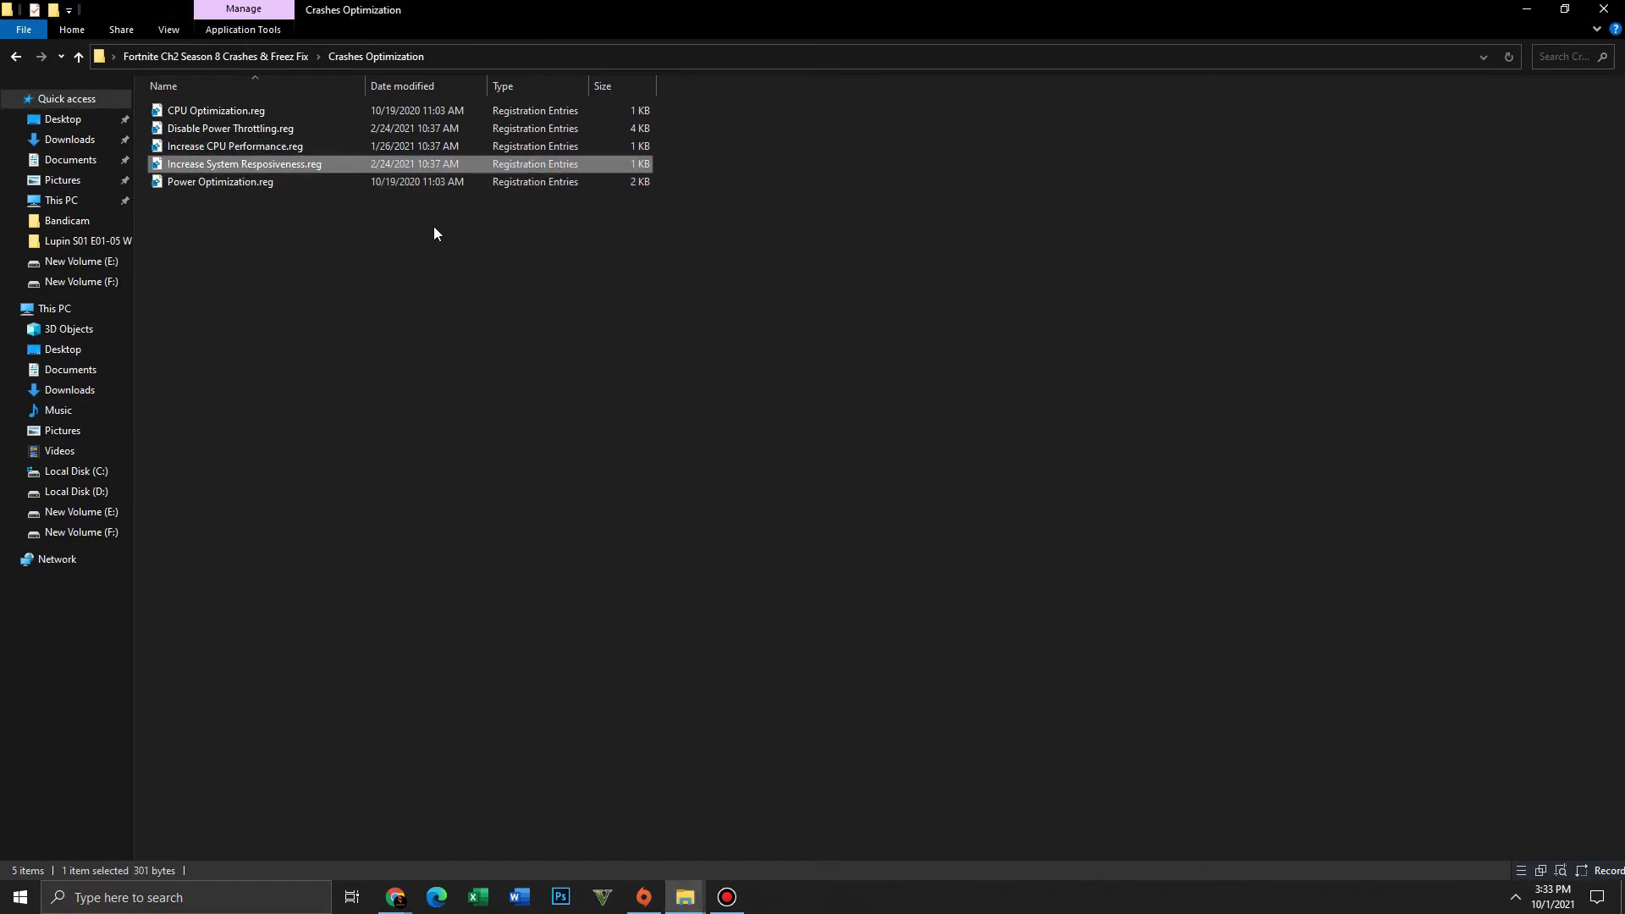
double_click(265, 185)
click(941, 473)
click(1007, 454)
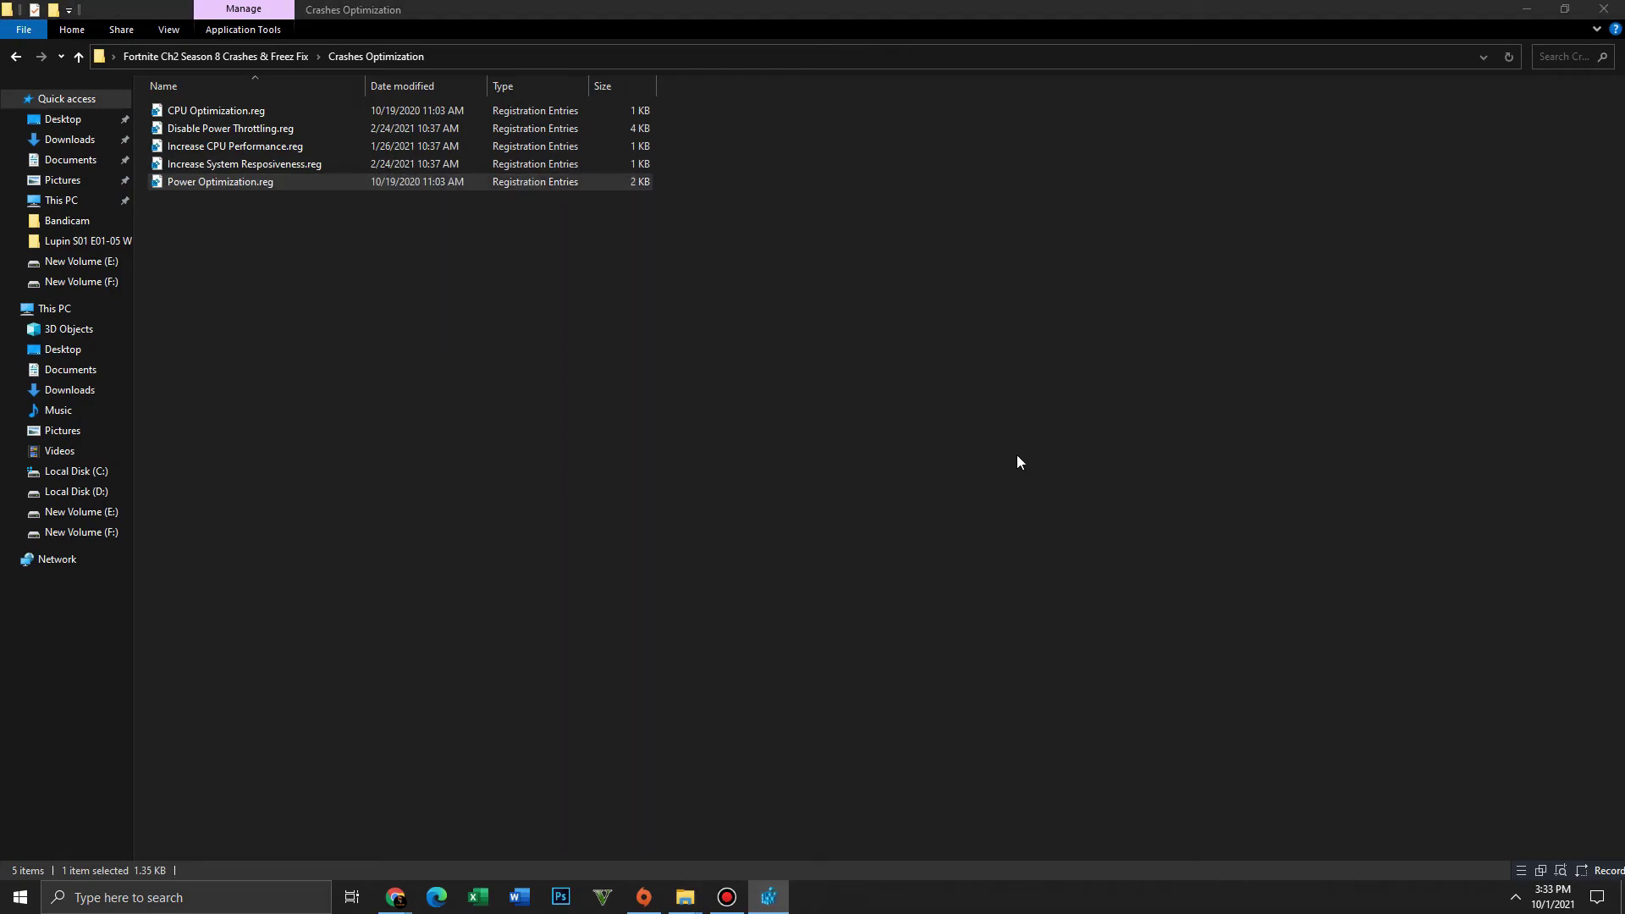
click(14, 59)
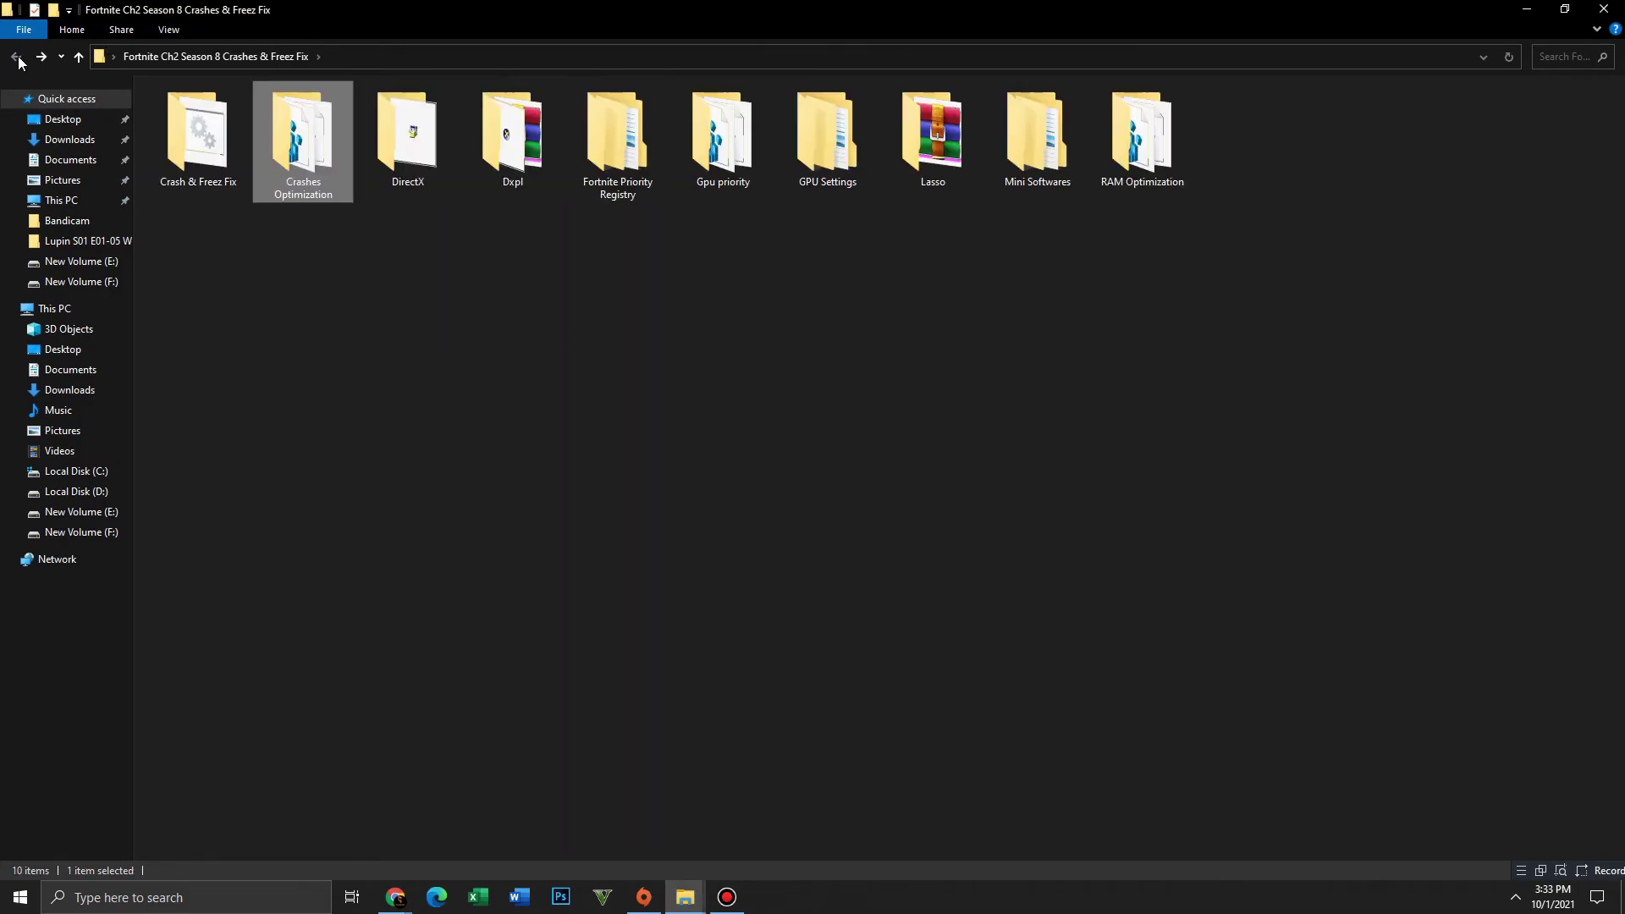
- Merge RAM Management + Overall System Speed.reg and LargePage_util.exe.reg, then return to the fix folder
double_click(1148, 180)
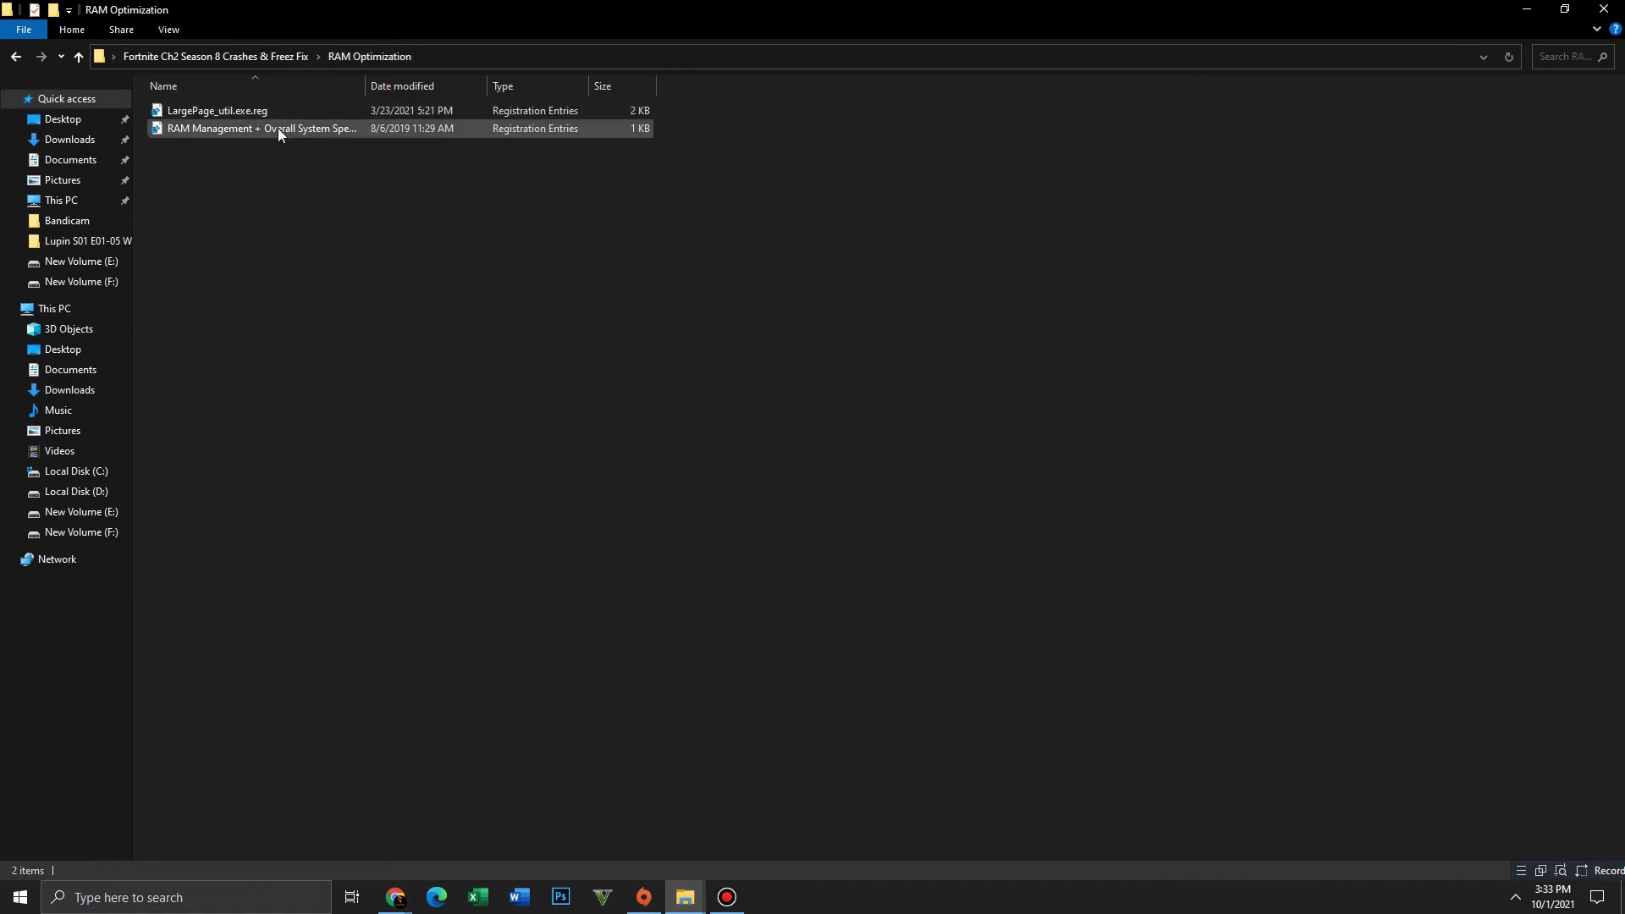
double_click(278, 131)
click(941, 476)
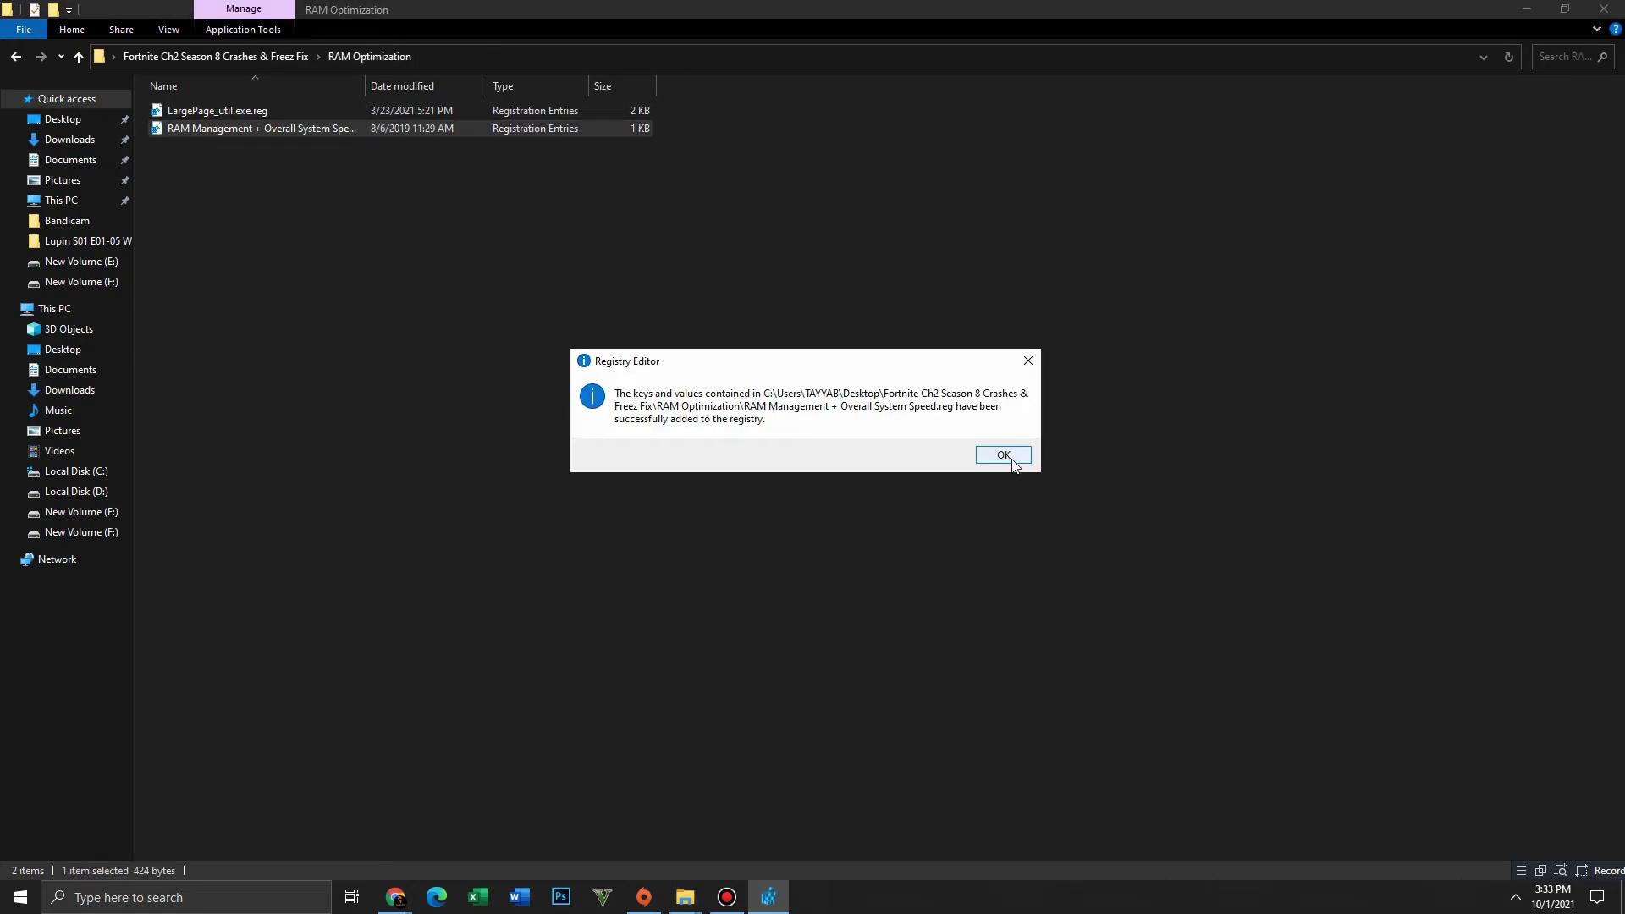
click(1013, 461)
double_click(314, 113)
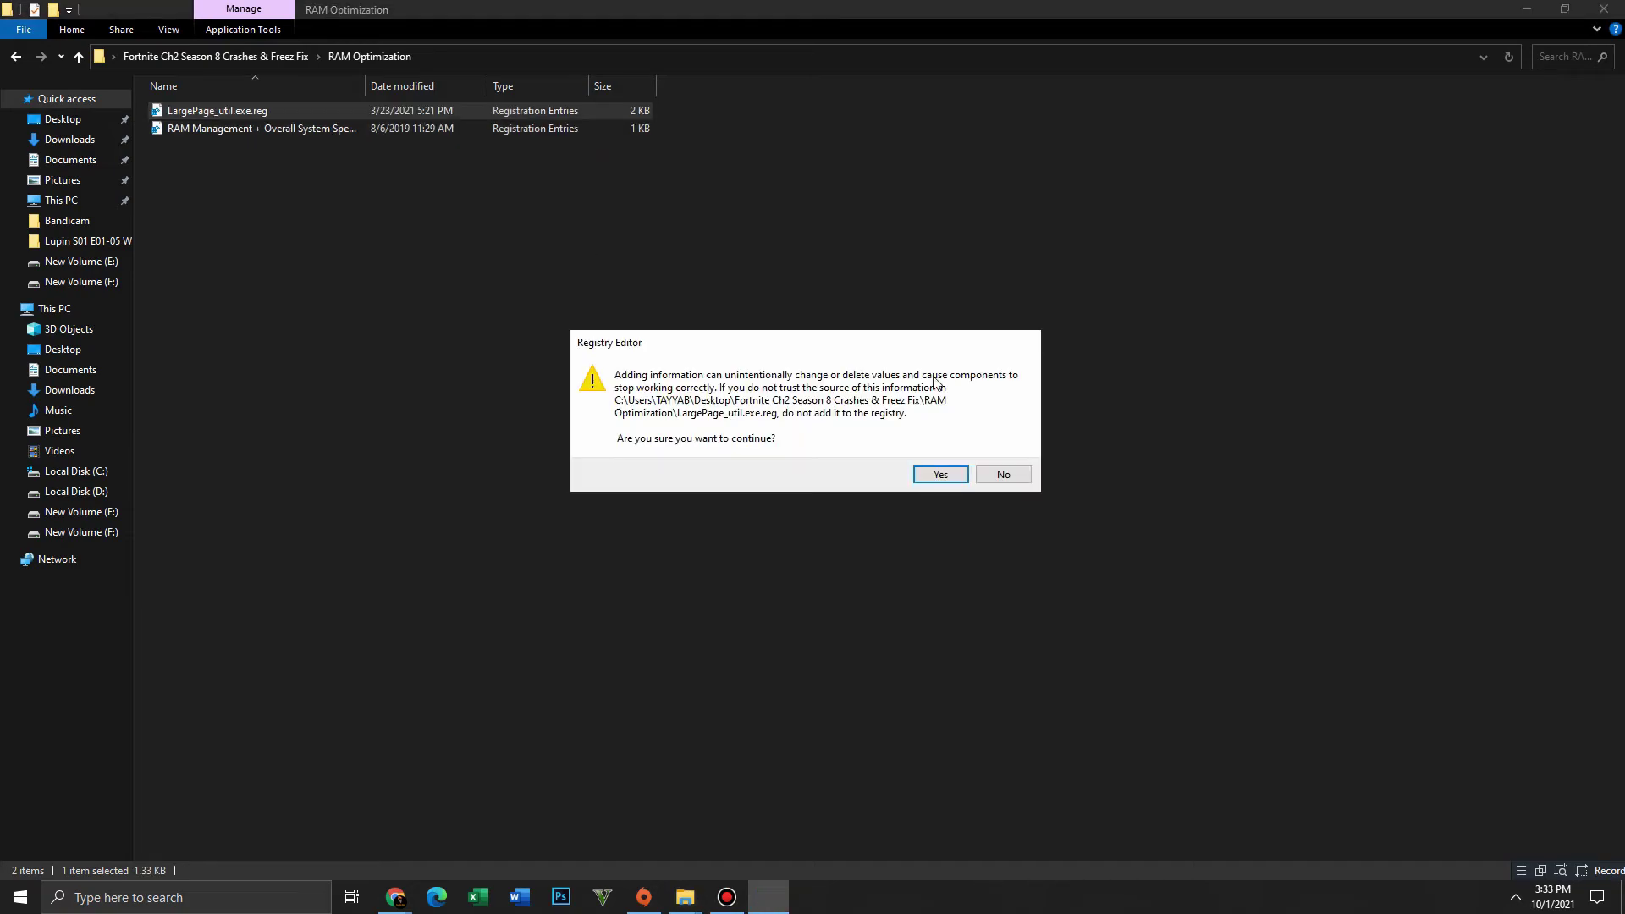
click(941, 476)
click(1008, 454)
click(14, 61)
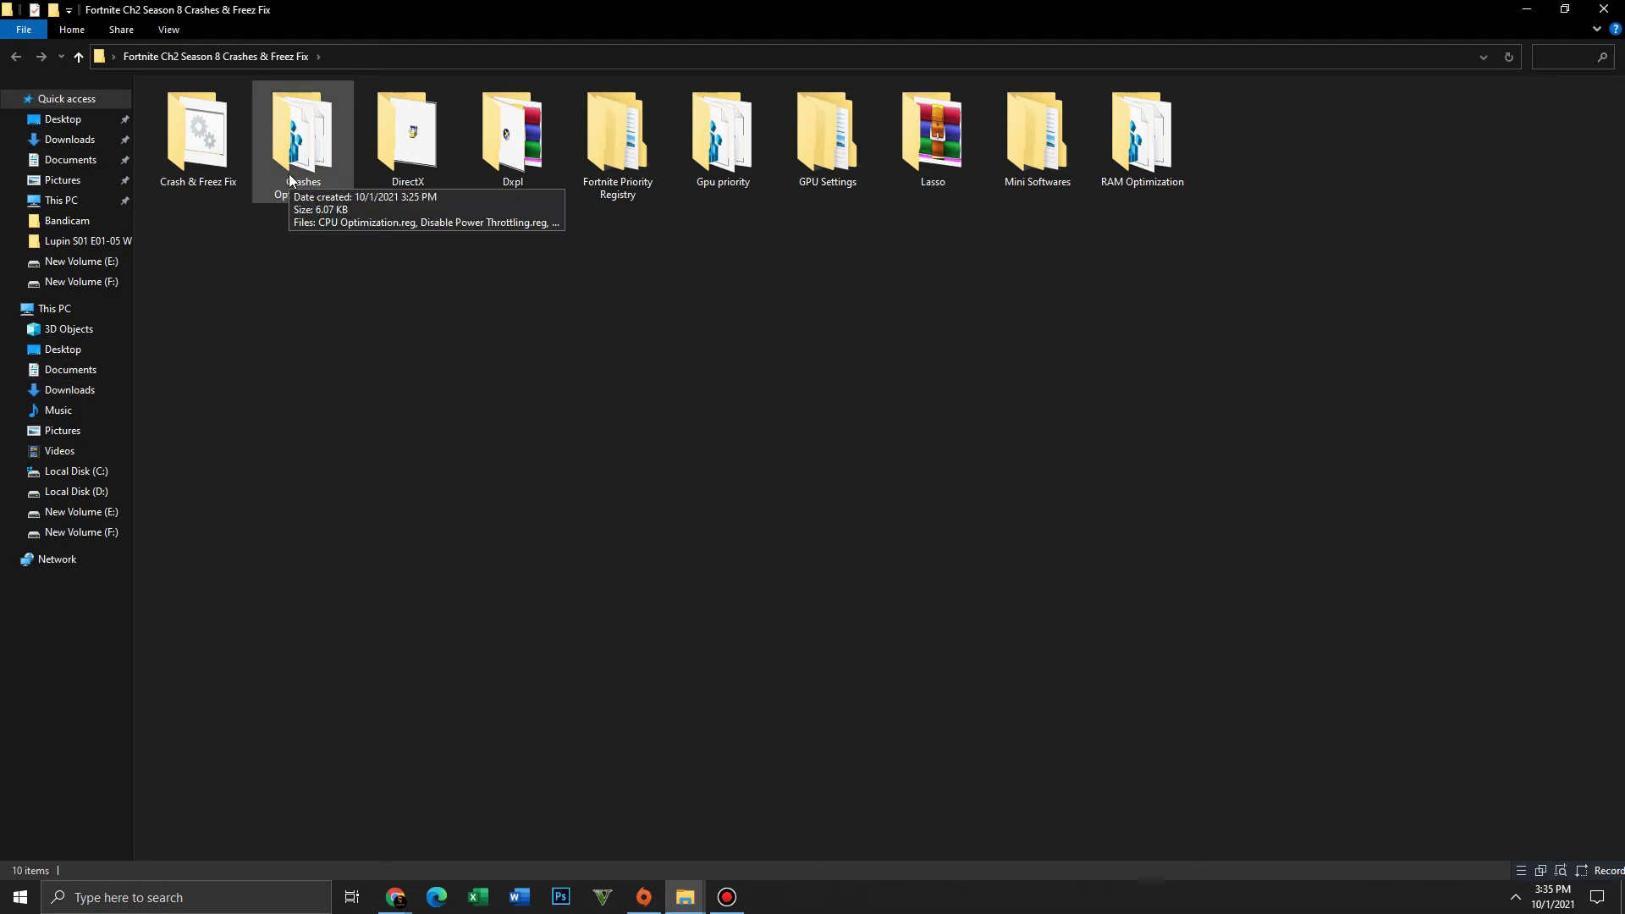
- Run Crash & Freeze.bat from the Crash & Freez Fix folder, then return to the fix folder
double_click(210, 180)
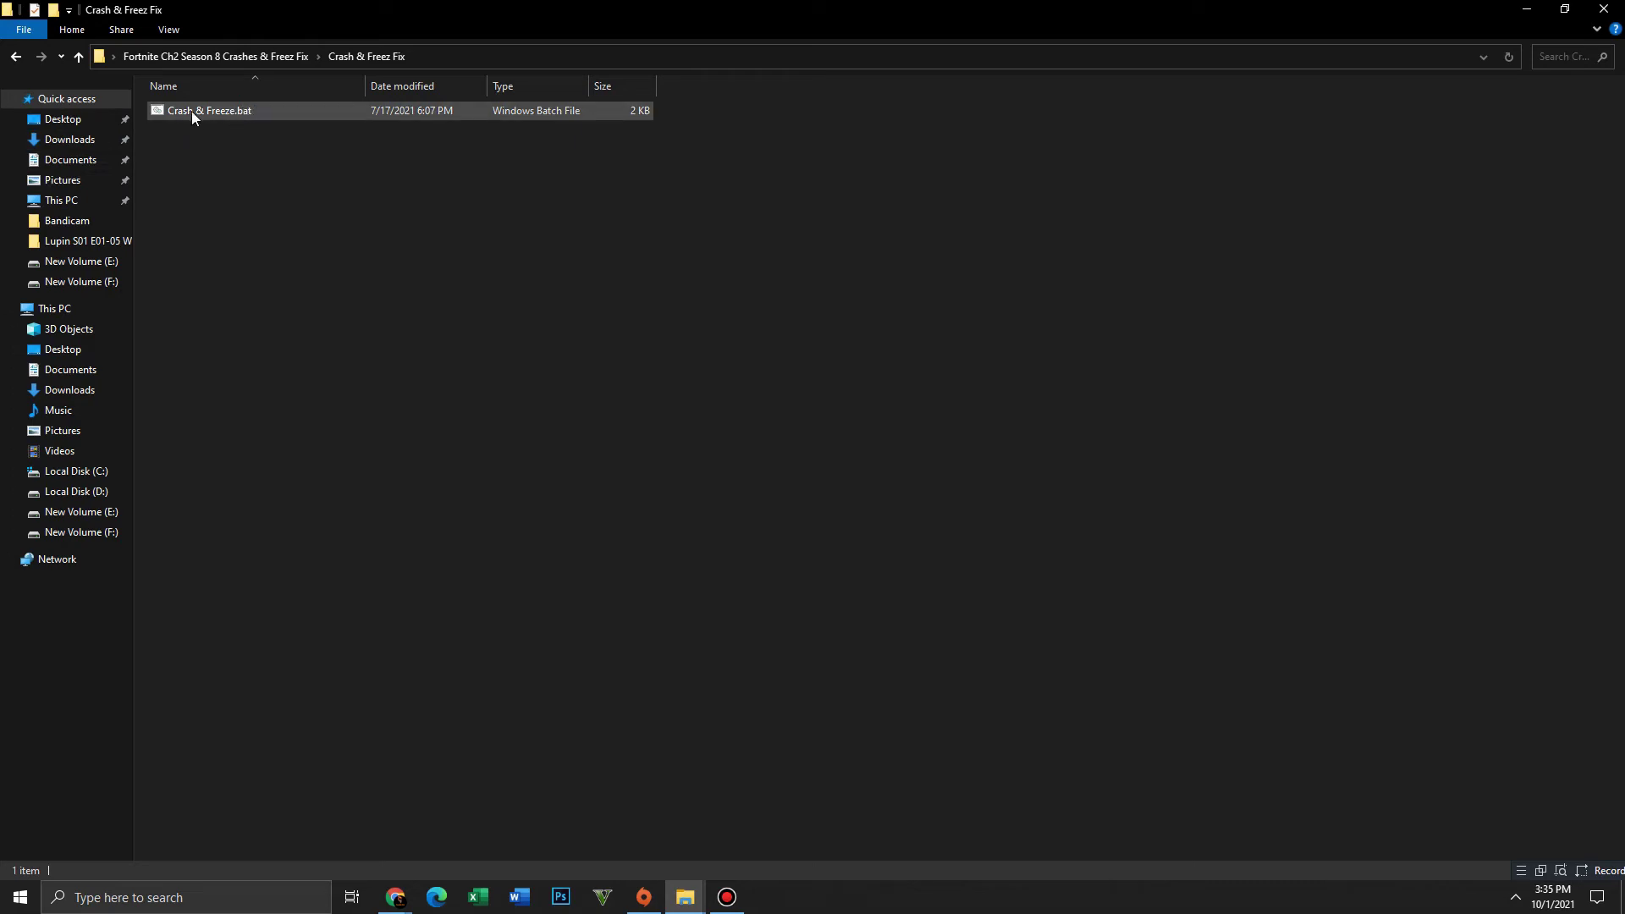
double_click(220, 110)
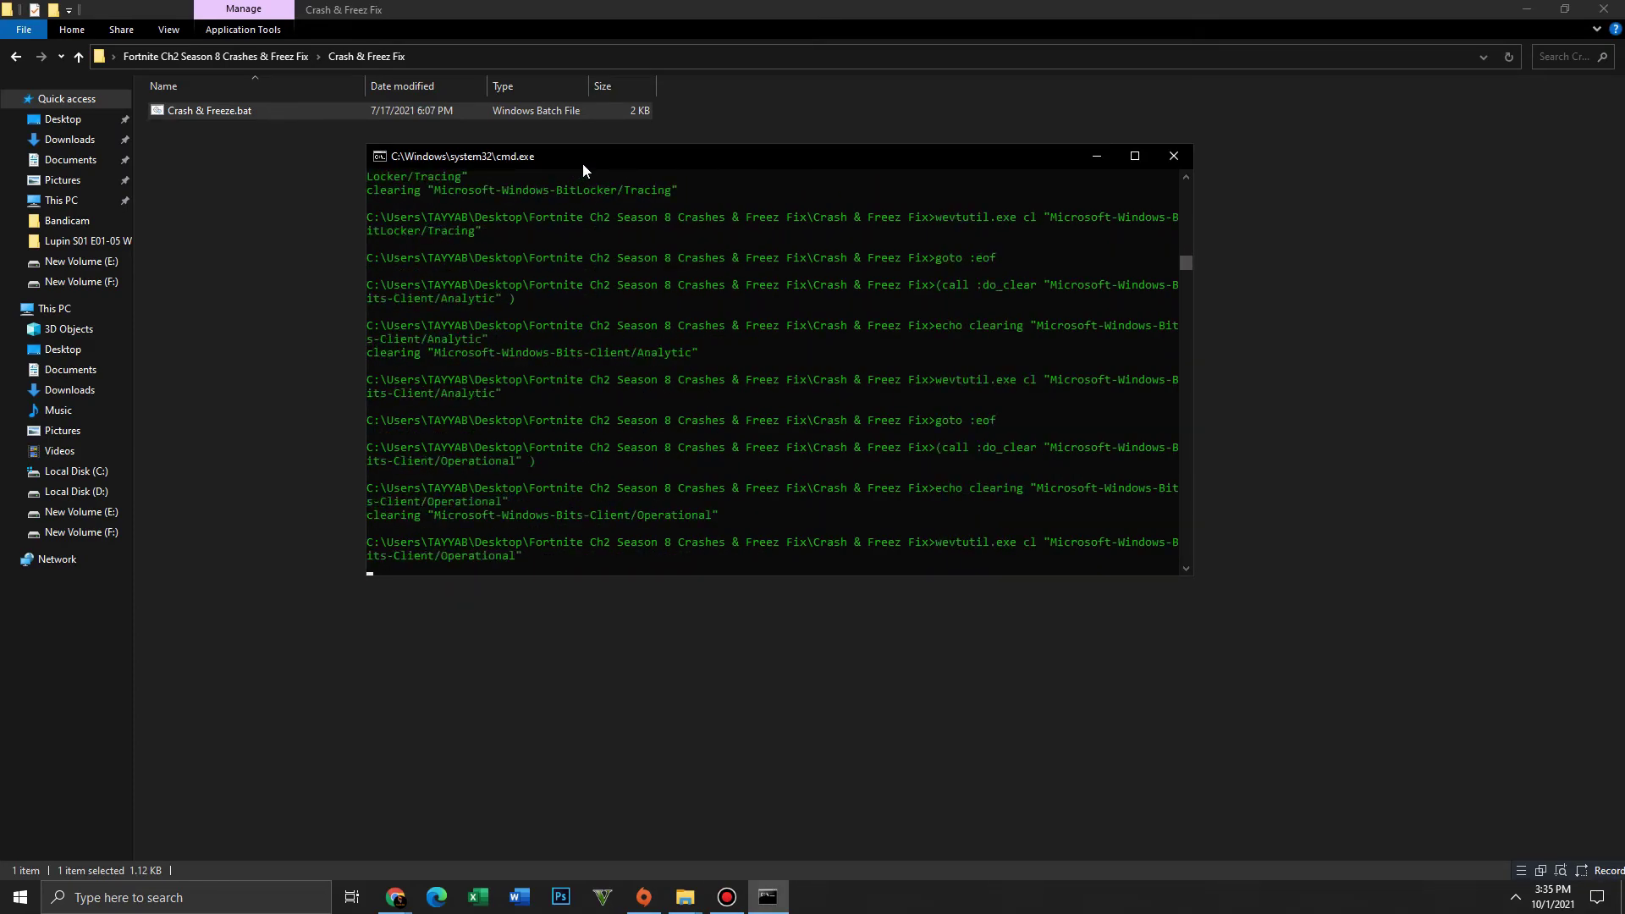
drag(579, 166, 516, 142)
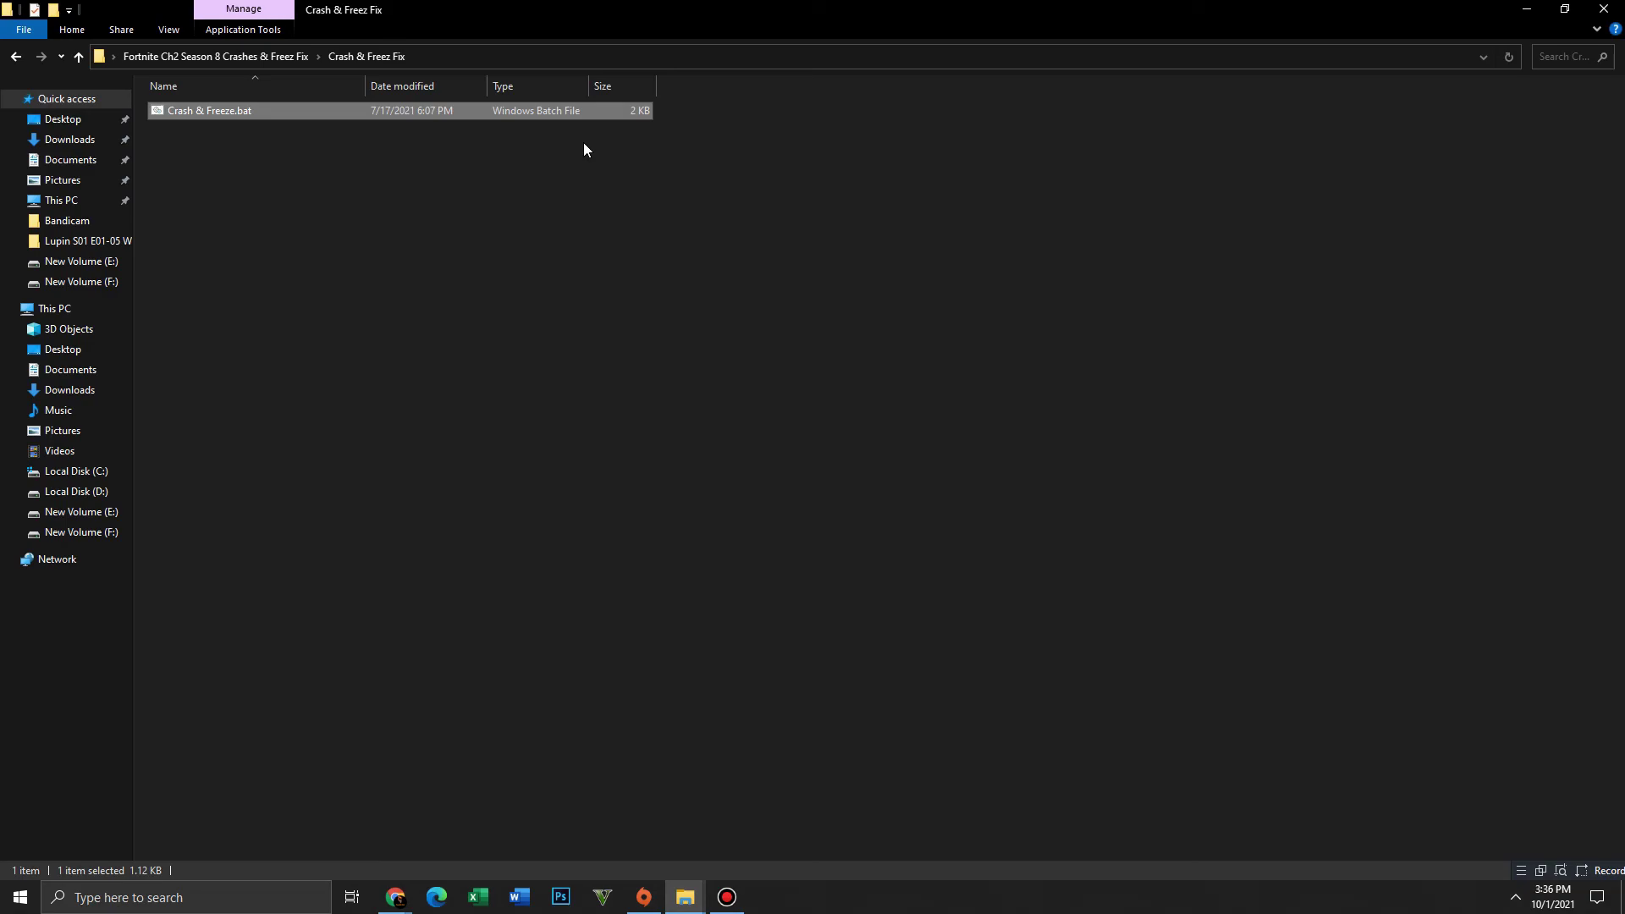
click(16, 57)
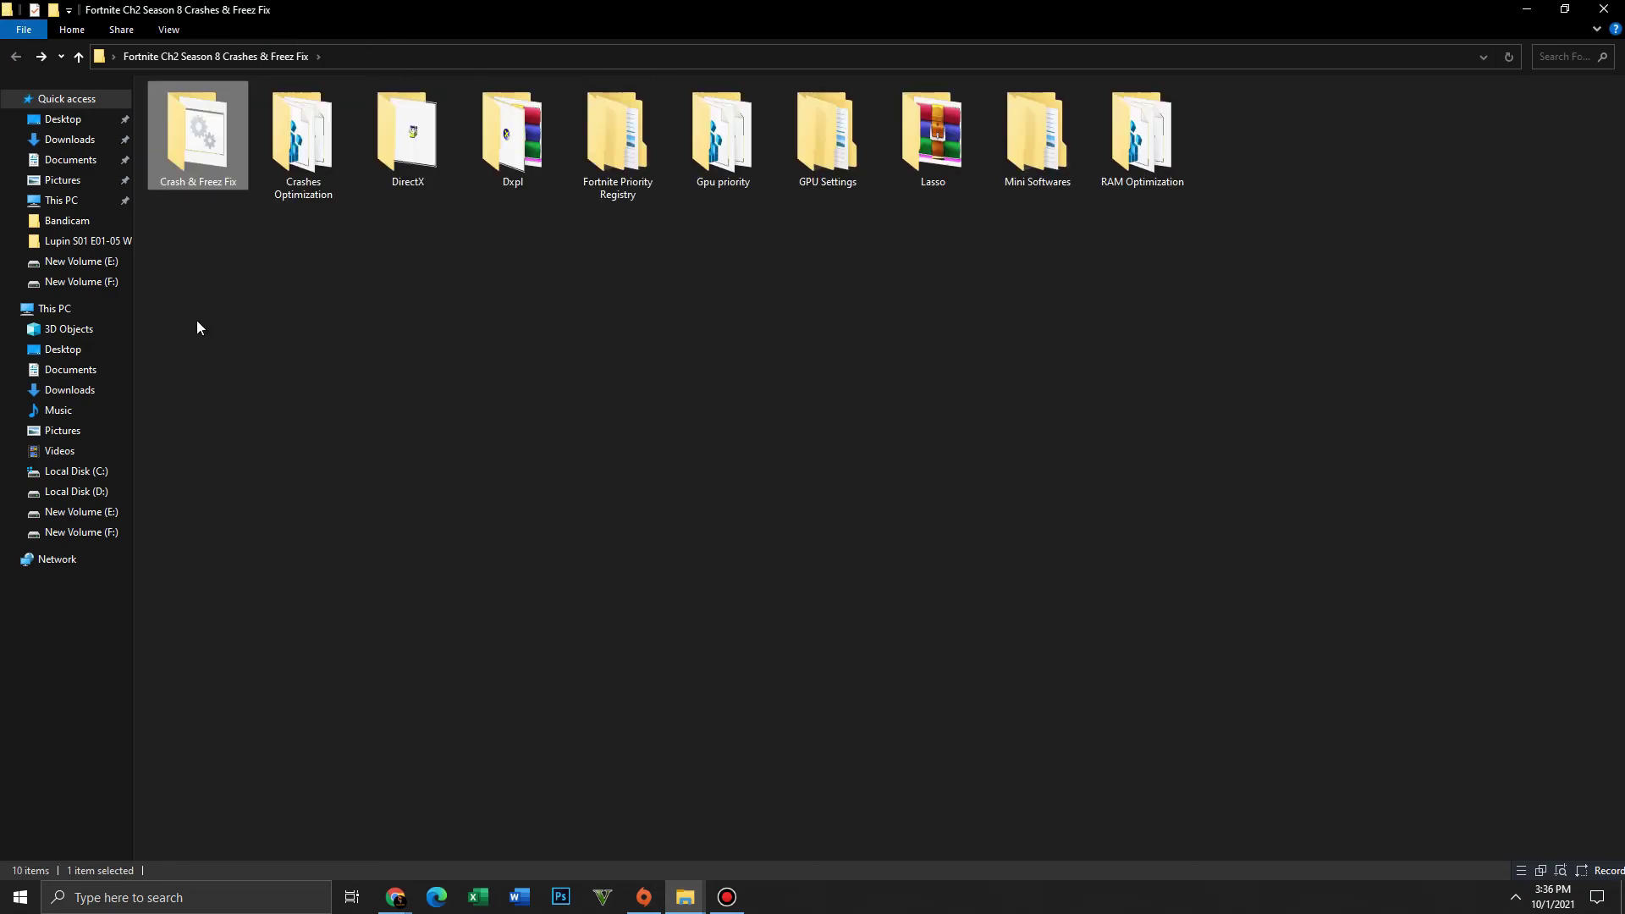